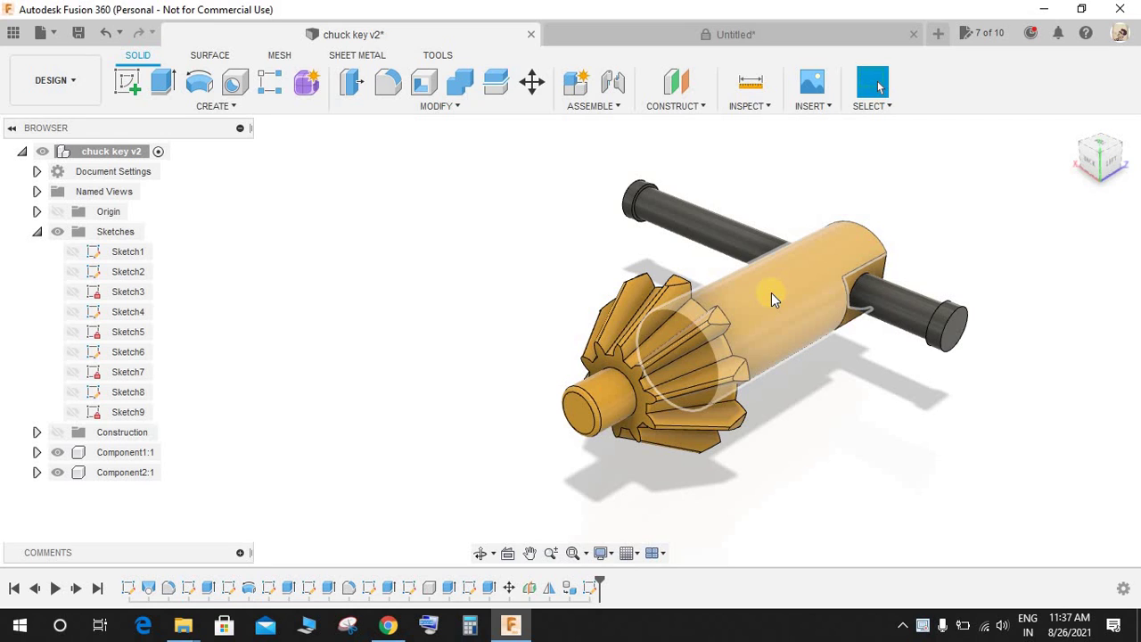
Create a new design and start a sketch on the front (XZ) plane.
click(939, 32)
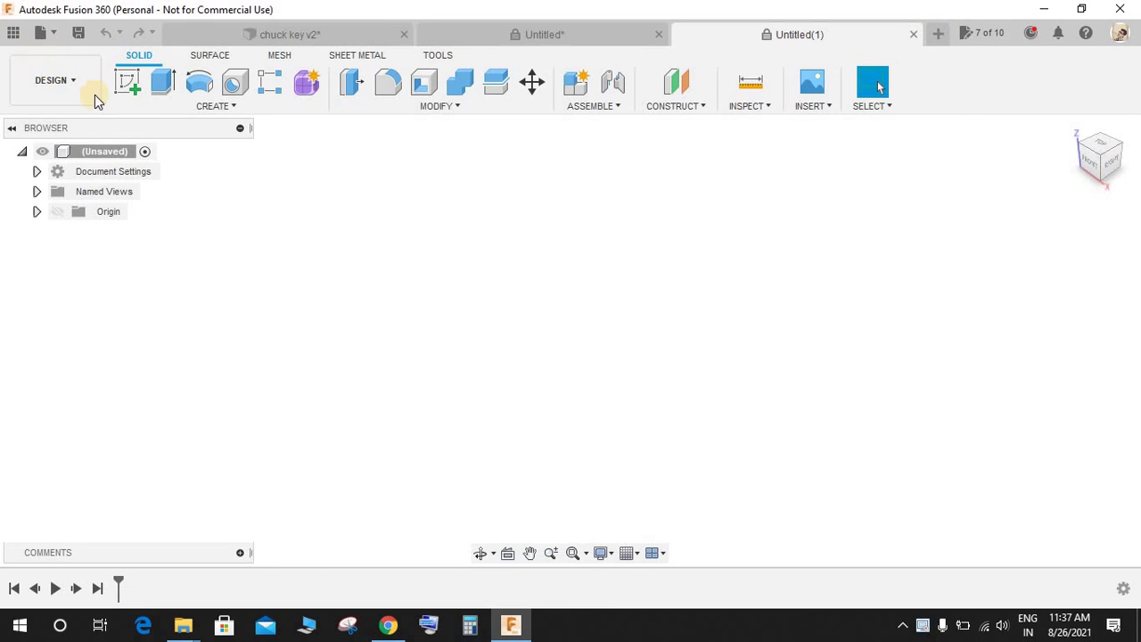
click(128, 82)
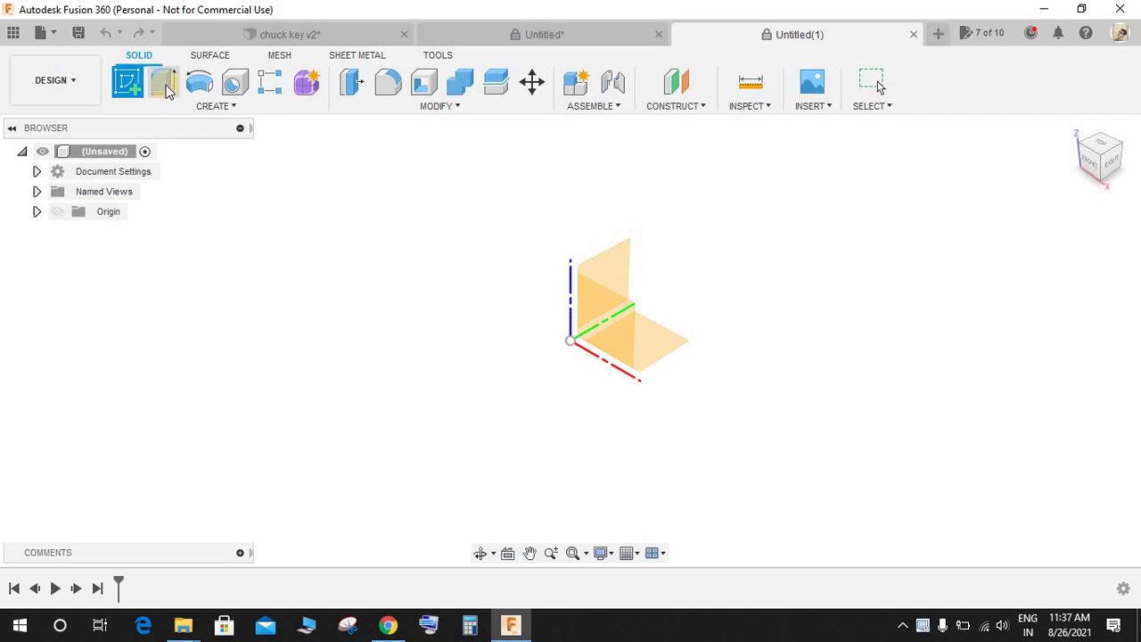
click(623, 324)
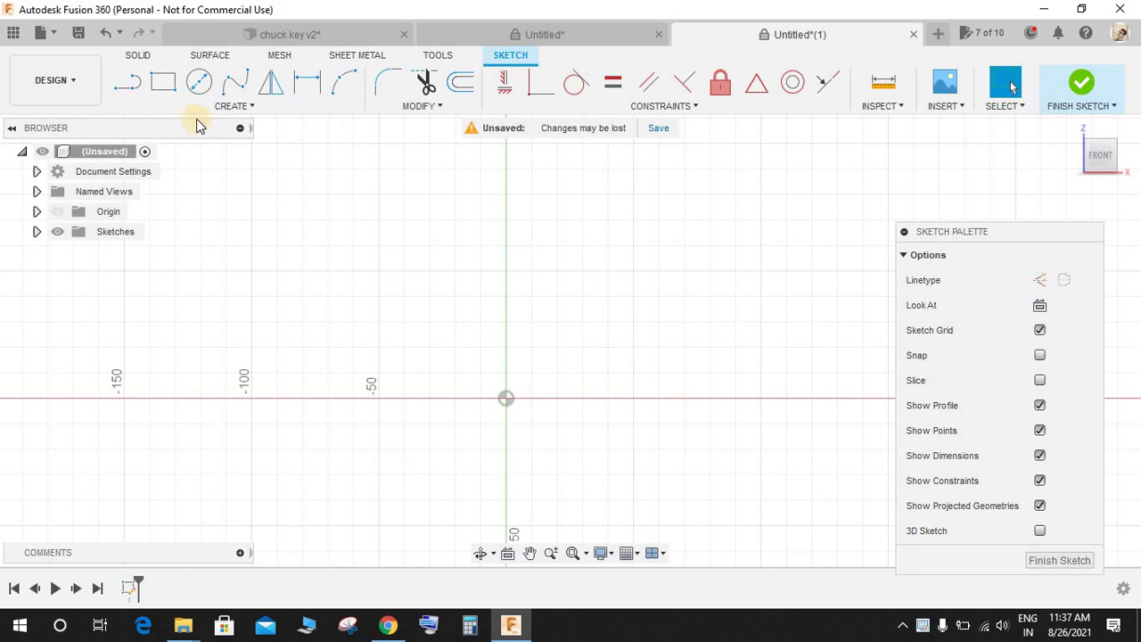
Draw a construction circle about 160.5 mm in diameter centred on the origin.
click(199, 82)
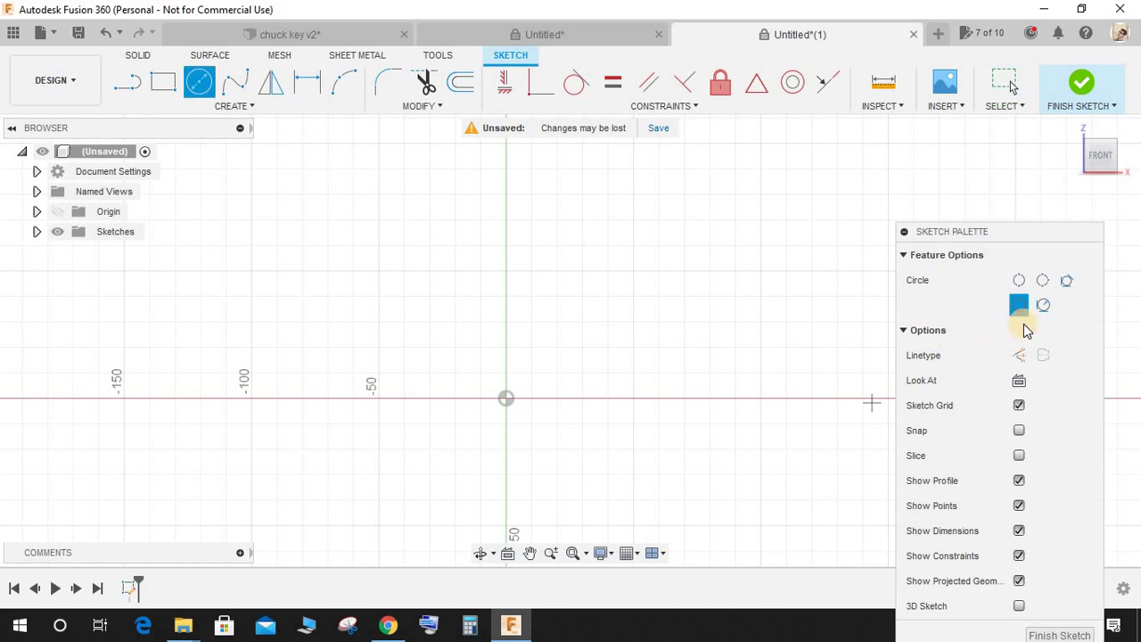
click(1019, 355)
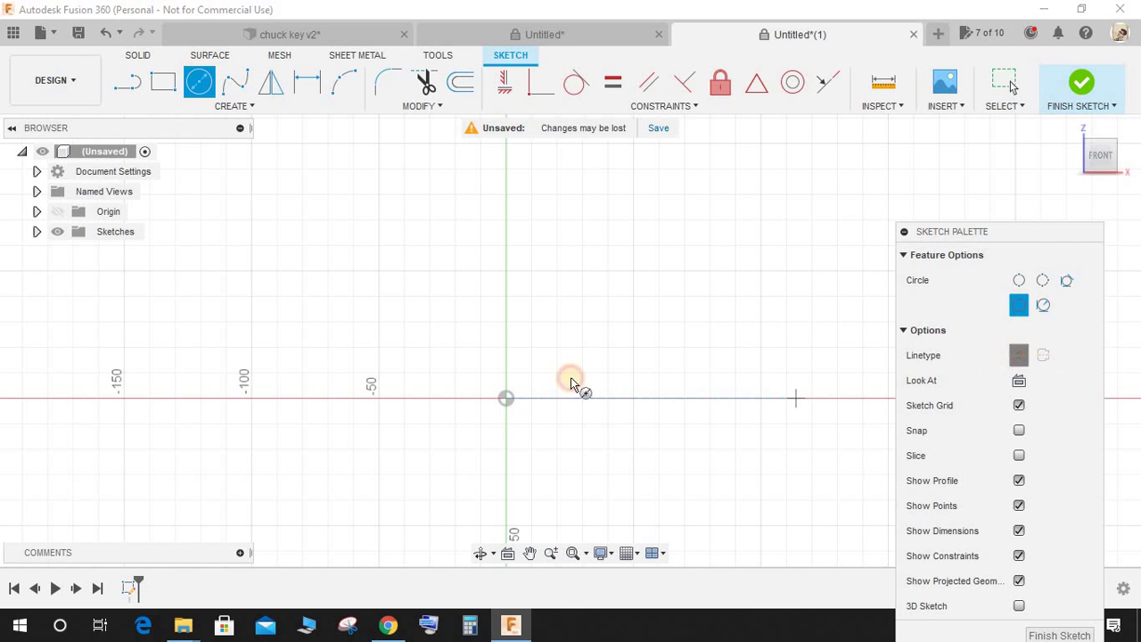
click(505, 399)
click(645, 250)
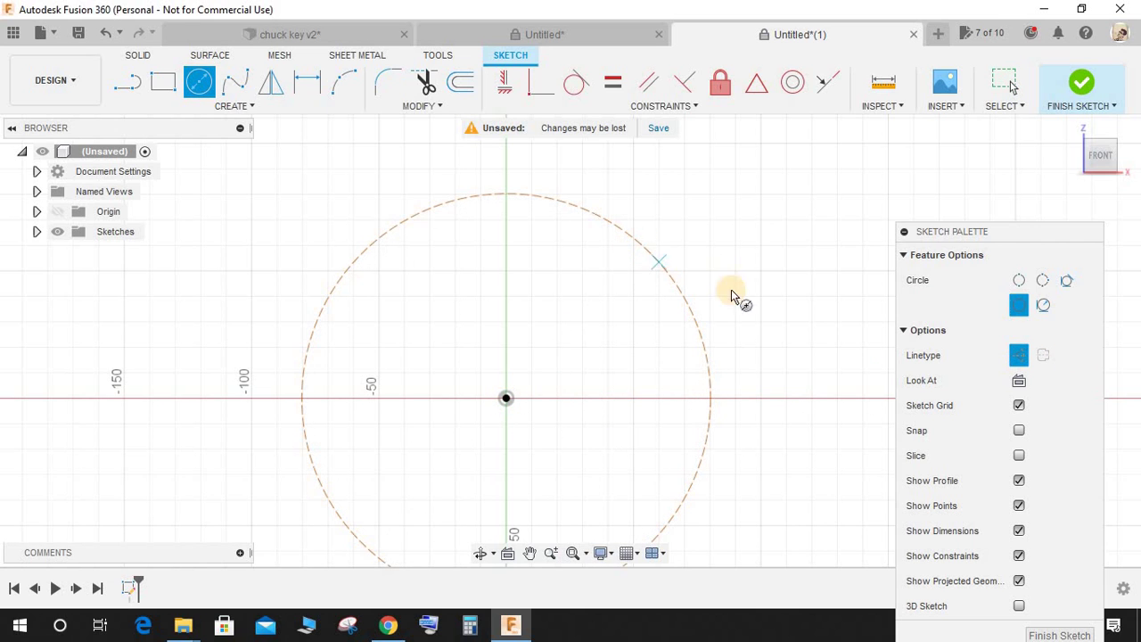
Draw a normal-line circle about 114 mm in diameter, concentric with and inside the construction circle.
click(1019, 355)
click(505, 399)
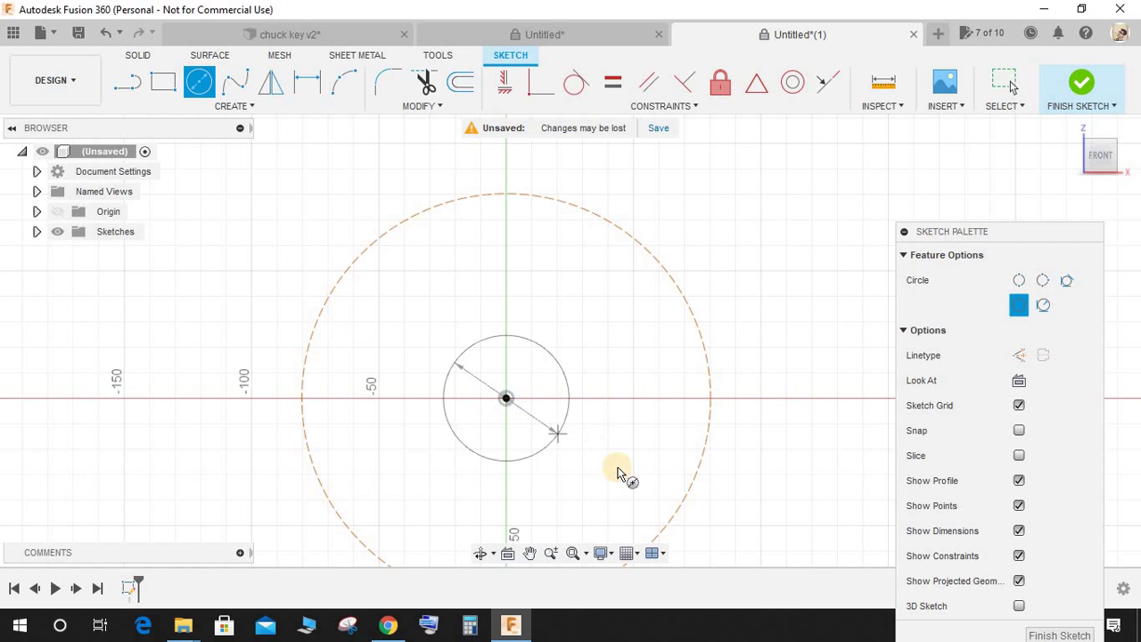
click(631, 475)
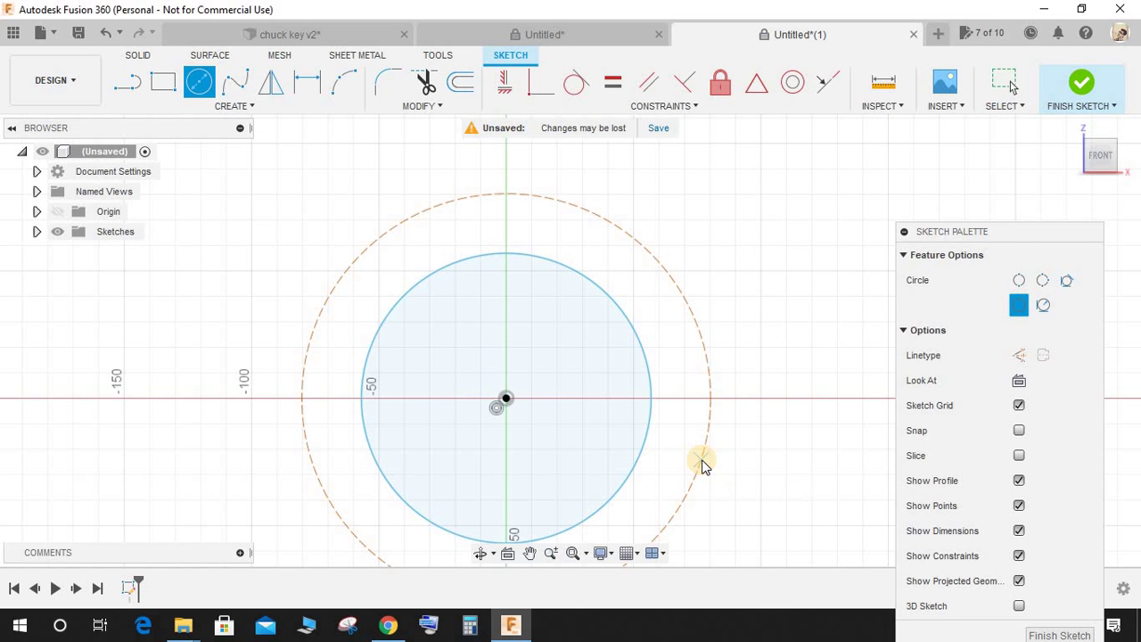
key(Escape)
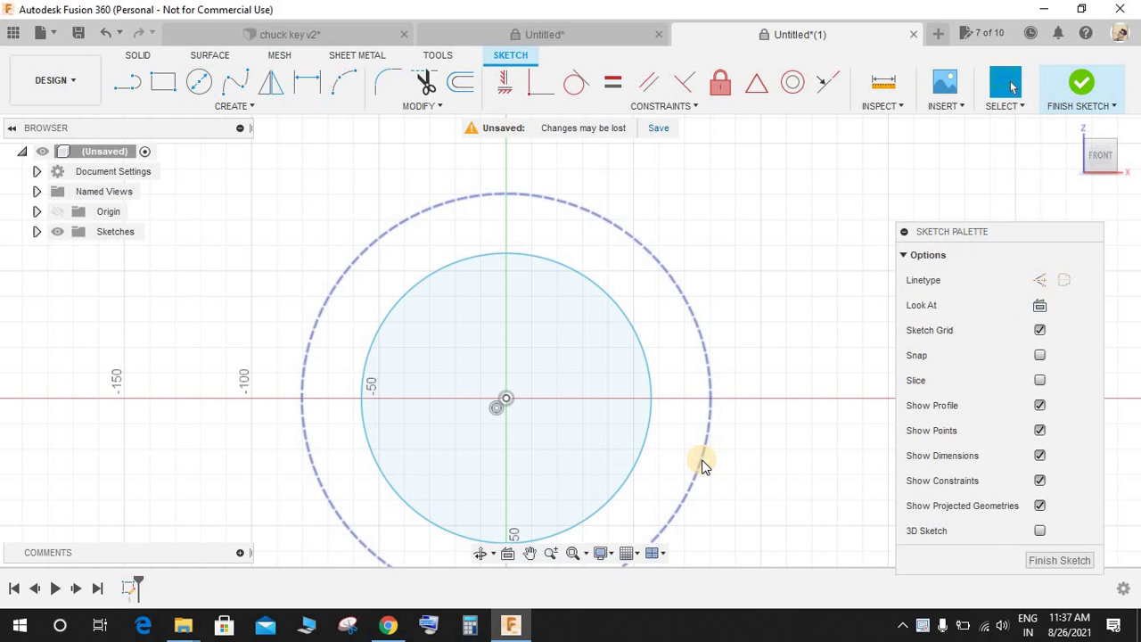
Set the inner circle's diameter to 9 mm and the construction circle's diameter to 12.7 mm.
click(646, 364)
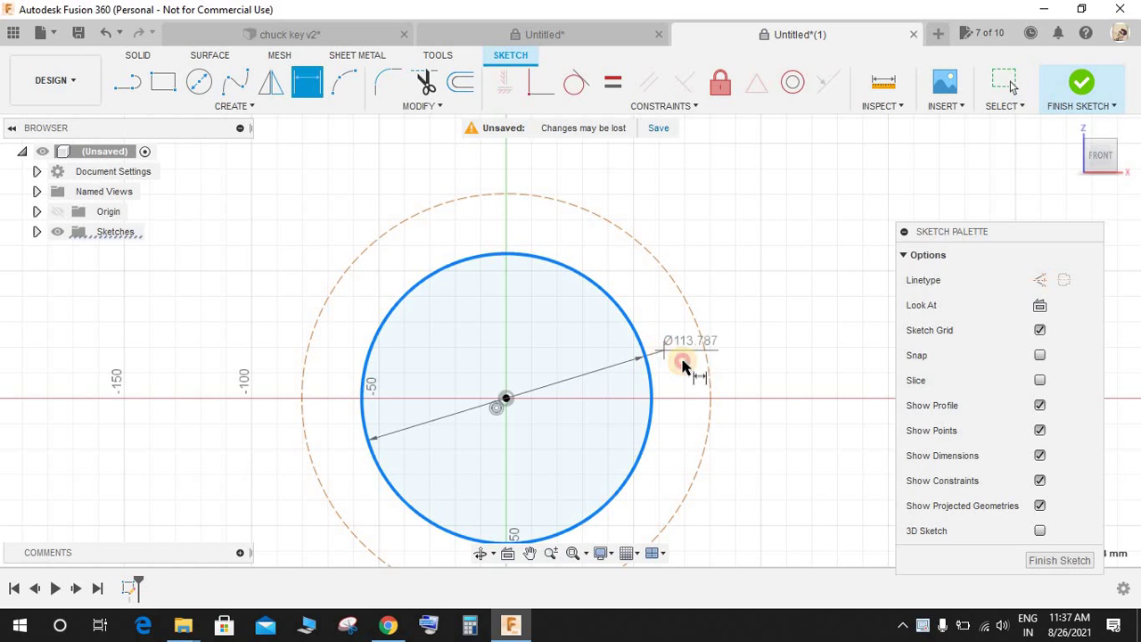
click(713, 375)
text(9)
key(Return)
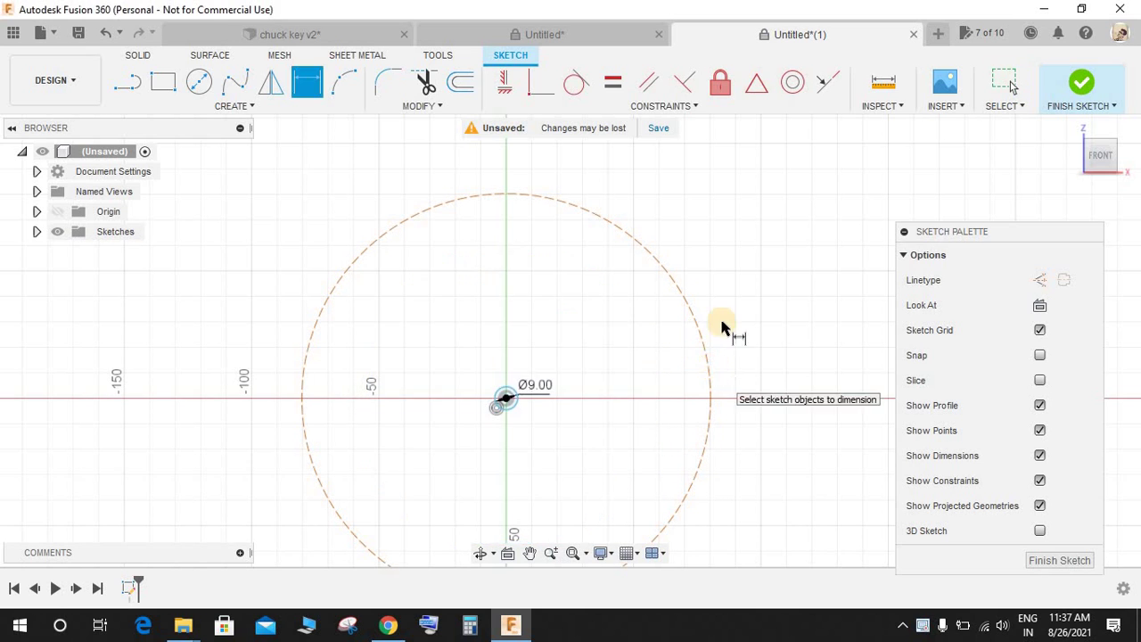
click(693, 336)
click(807, 280)
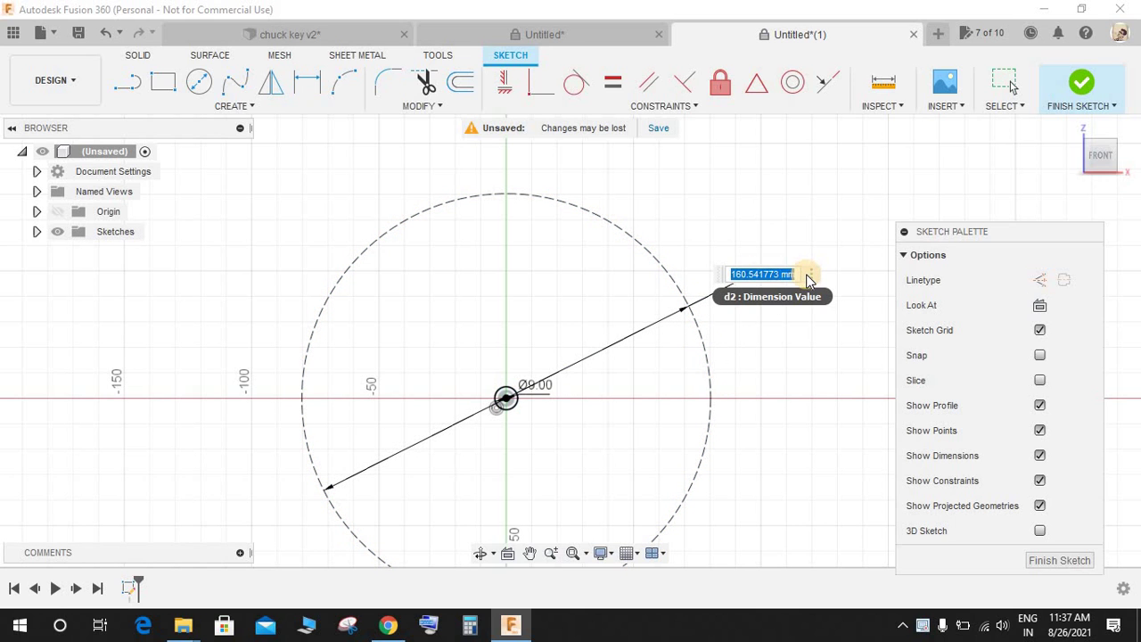
text(12)
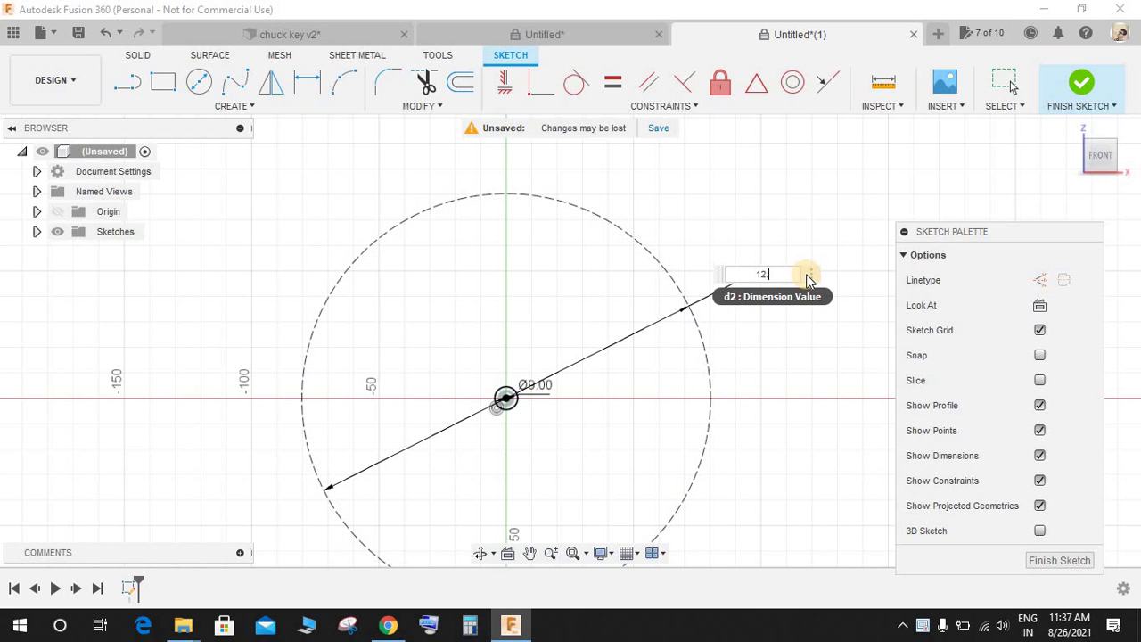
text(.7)
key(Return)
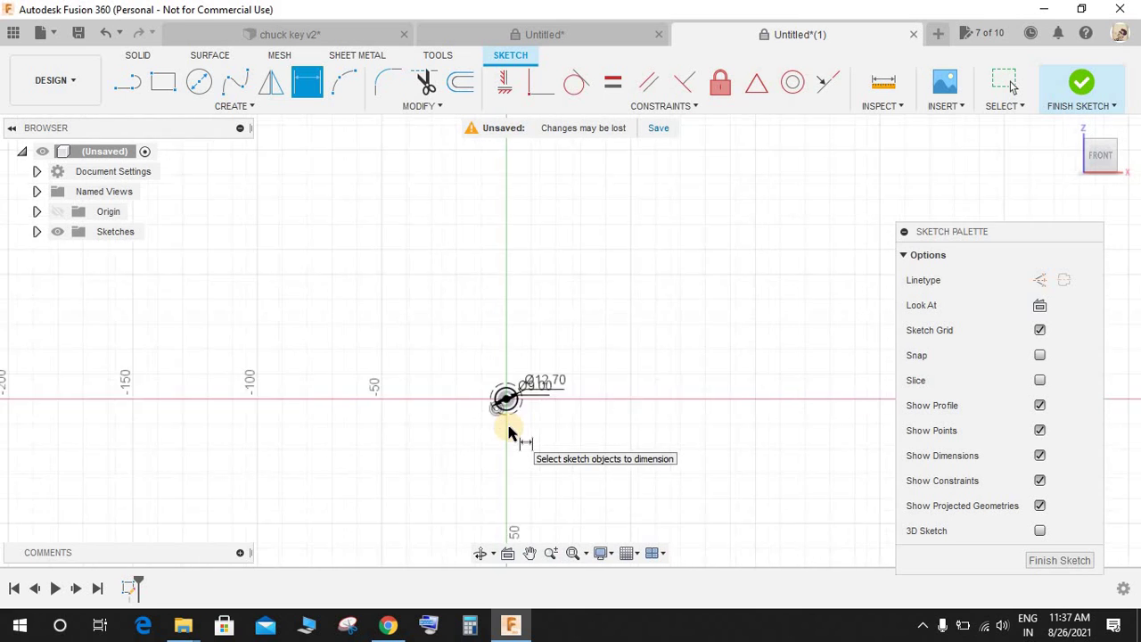
Draw a vertical construction line from the circles' centre up to the outer construction circle.
scroll(508, 432, up, 10)
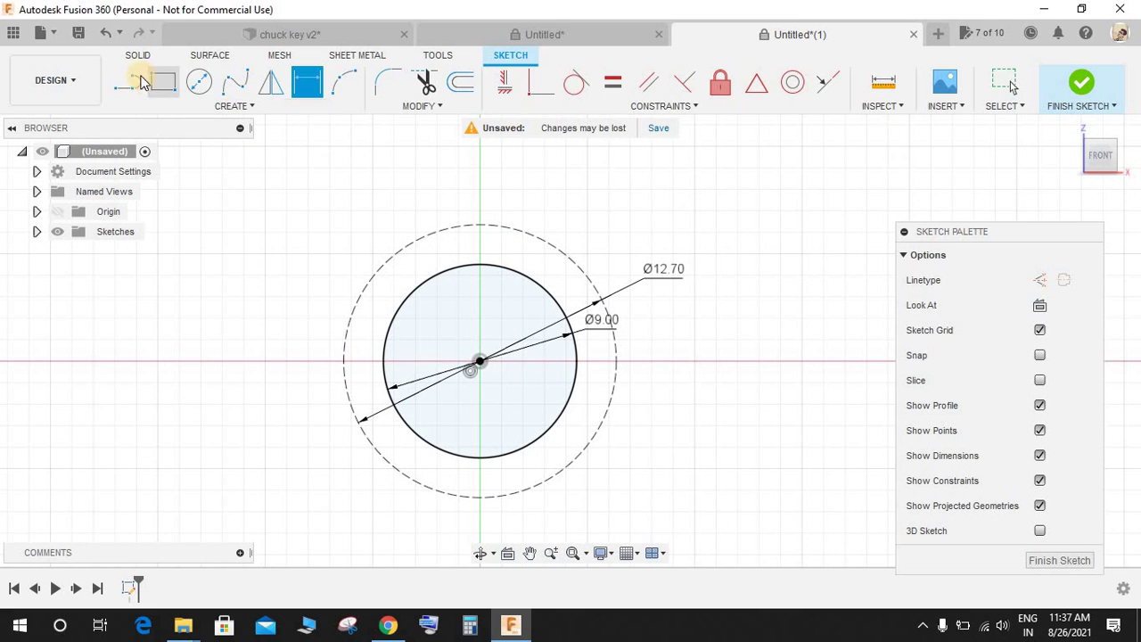
click(127, 82)
click(1040, 280)
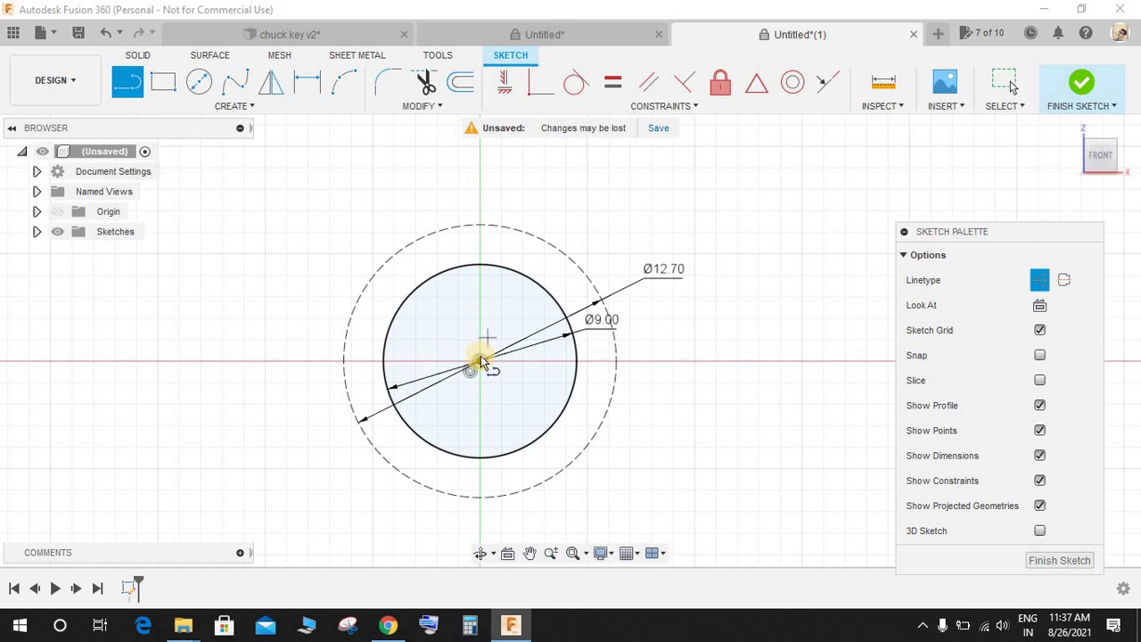
scroll(470, 254, up, 3)
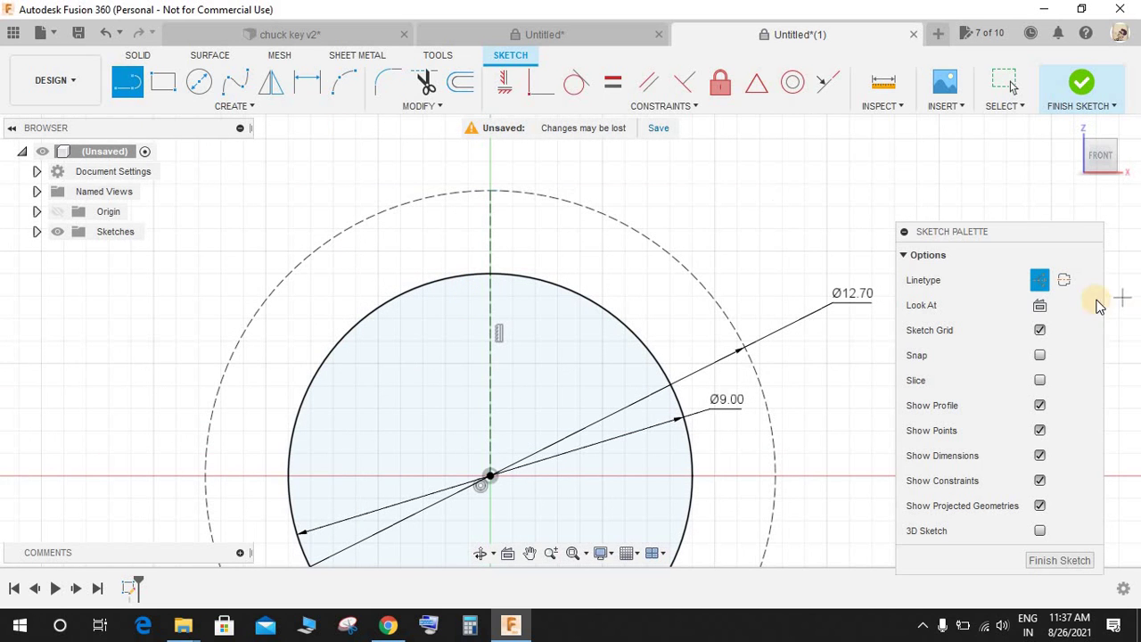
Draw a normal-line three-point arc from the construction line's upper end to the inner circle, bulging left of the centreline.
click(1040, 280)
click(344, 82)
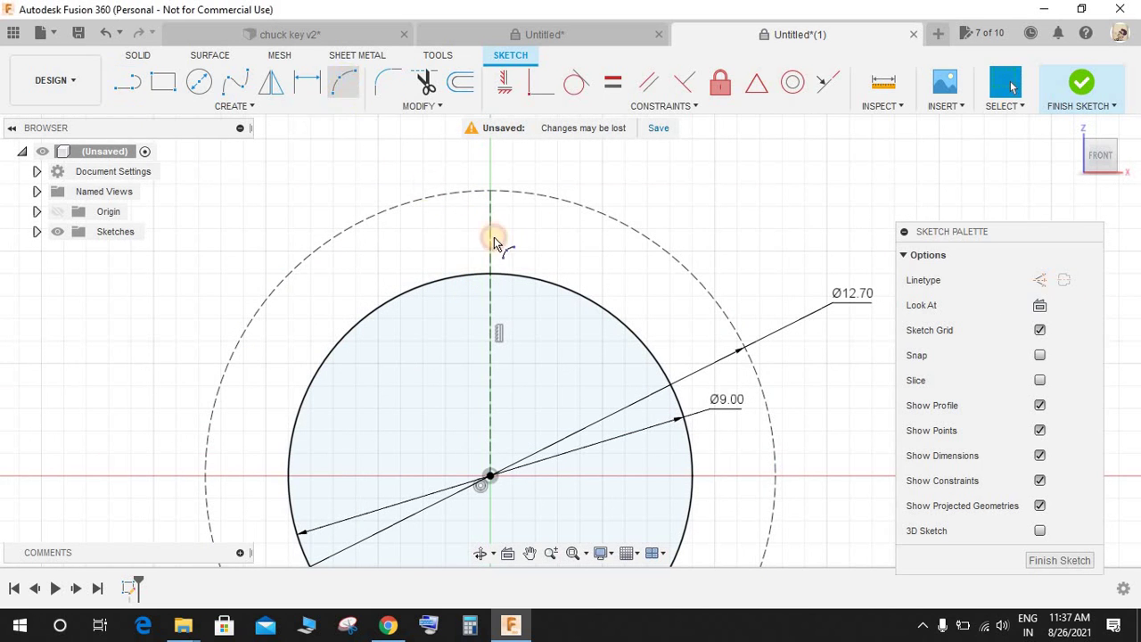
click(483, 205)
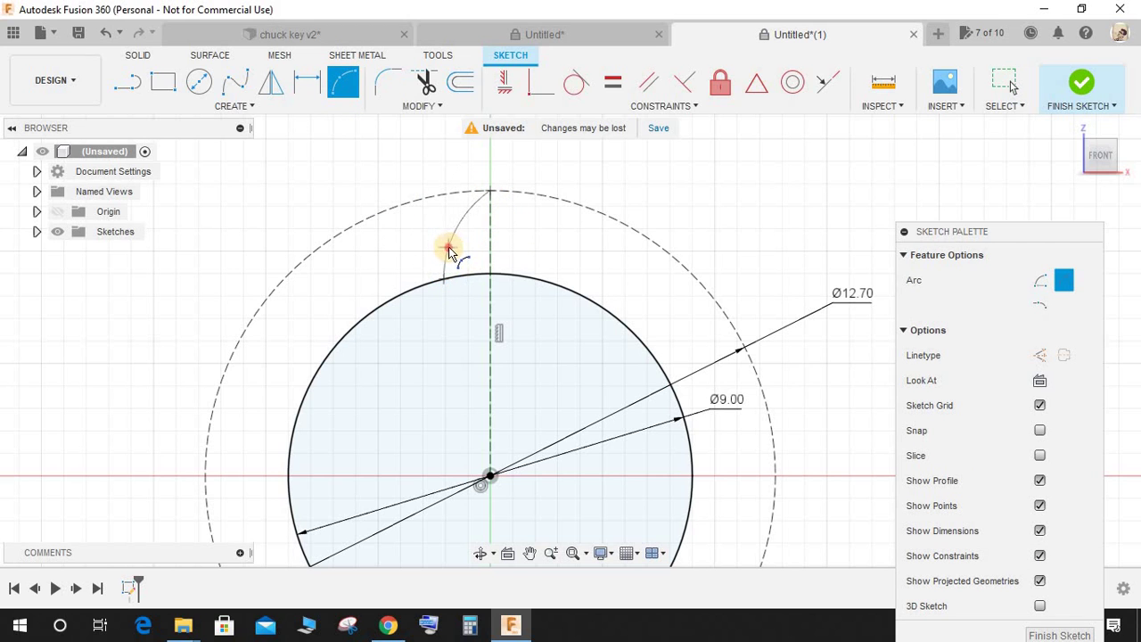
click(446, 247)
key(Escape)
Set the tooth flank arc's radius to 2.44 mm.
key(d)
click(453, 243)
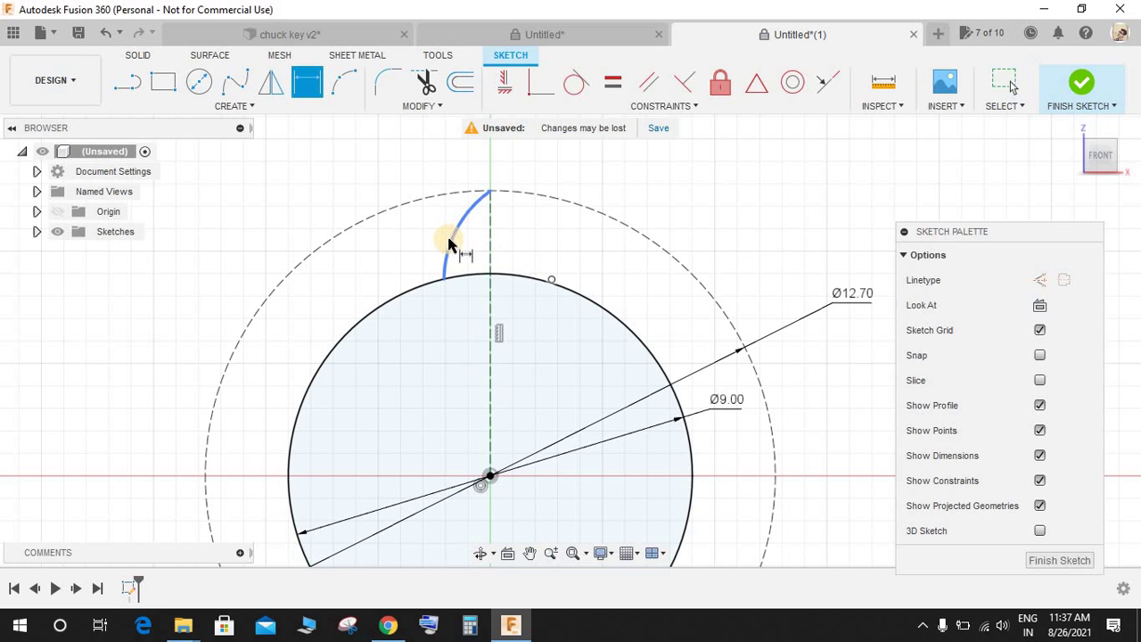
click(364, 217)
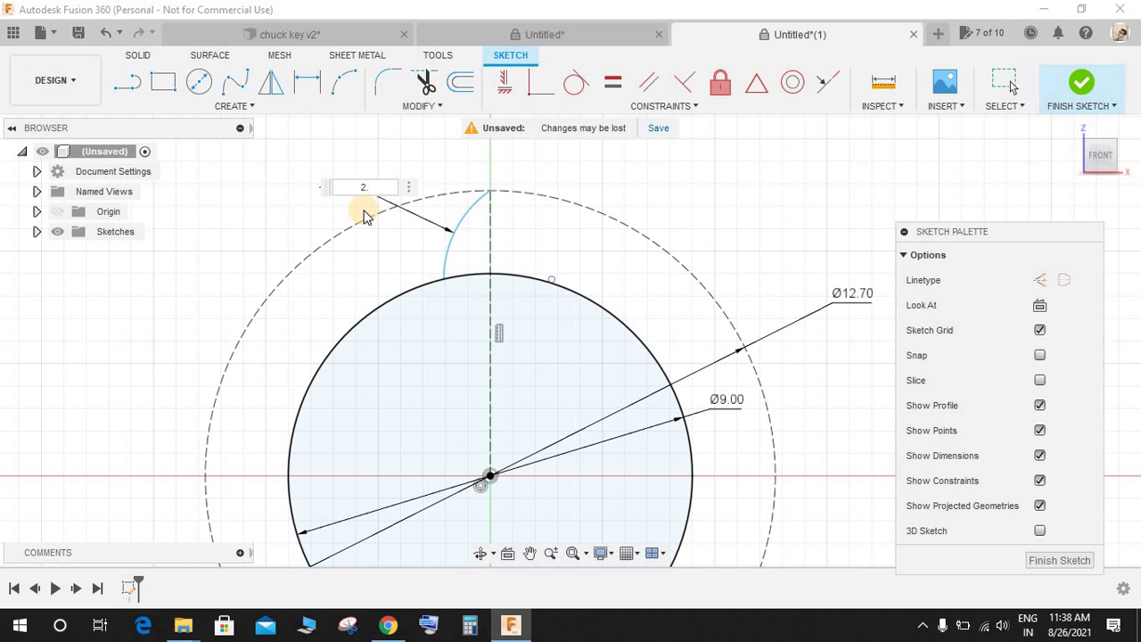
text(2.44)
key(Return)
Set the horizontal distance between the arc's lower endpoint and the vertical construction line to 0.75 mm.
scroll(450, 284, up, 1)
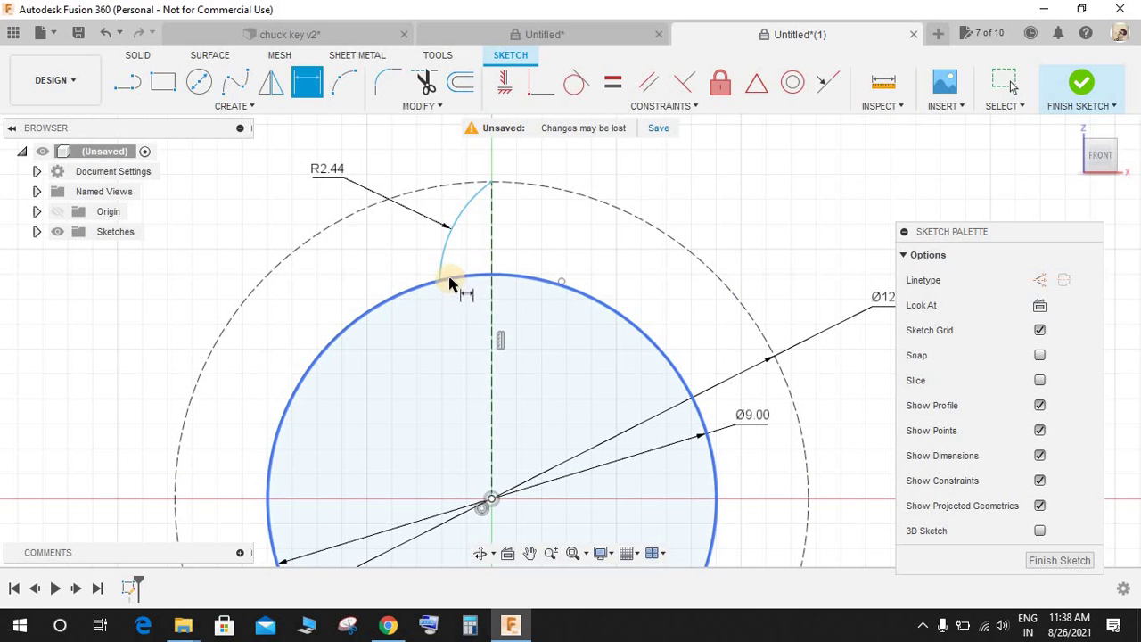
click(439, 285)
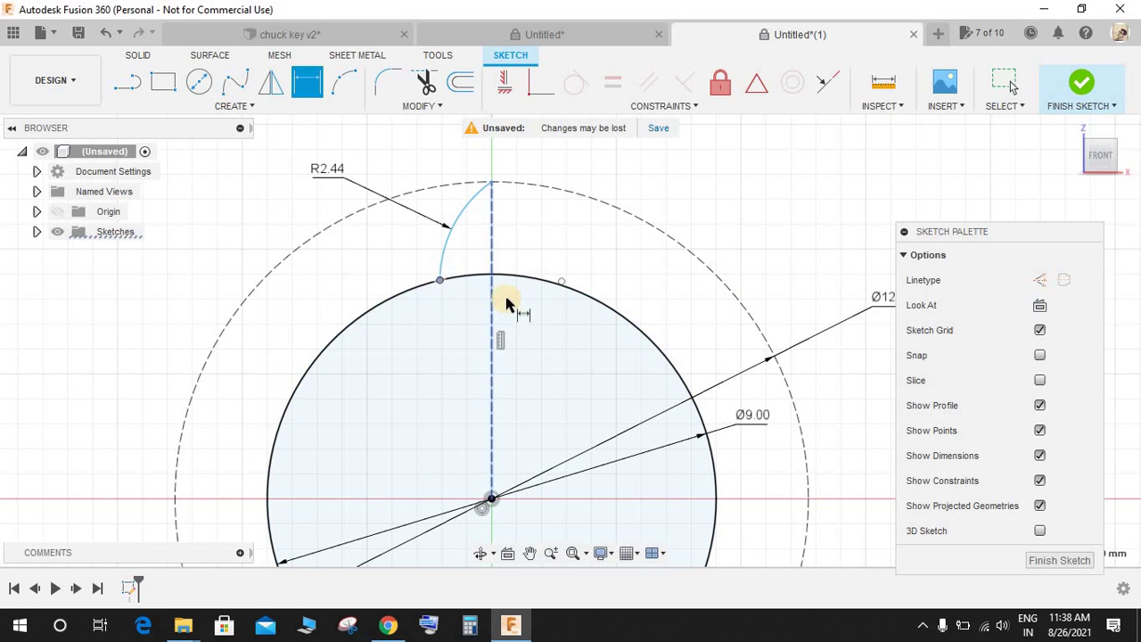
click(491, 295)
click(462, 330)
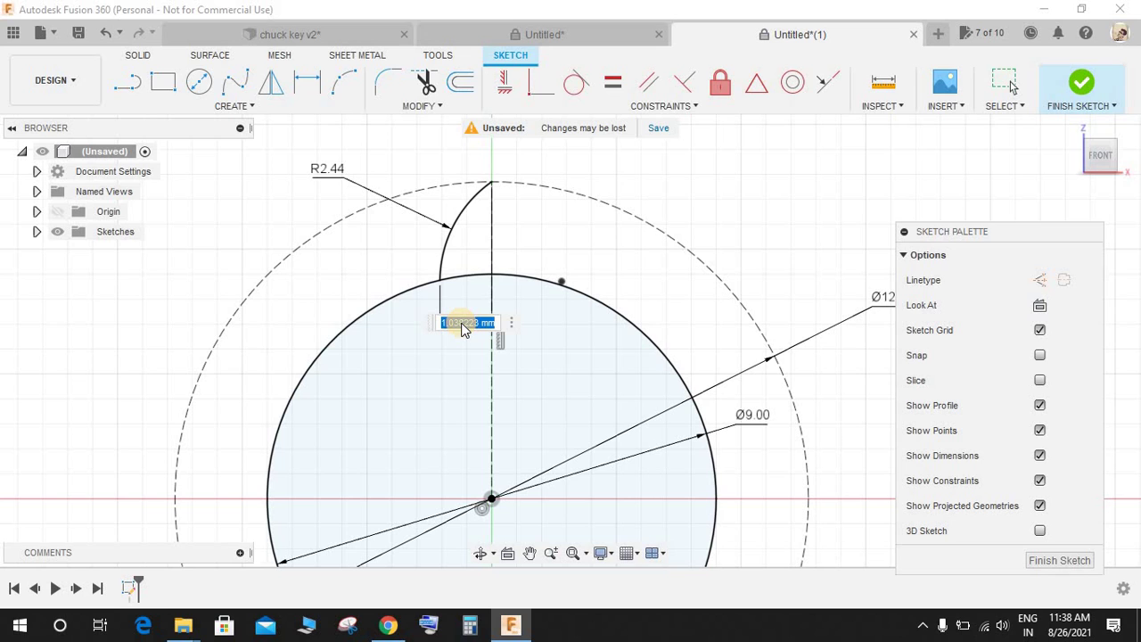
text(0.75)
key(Return)
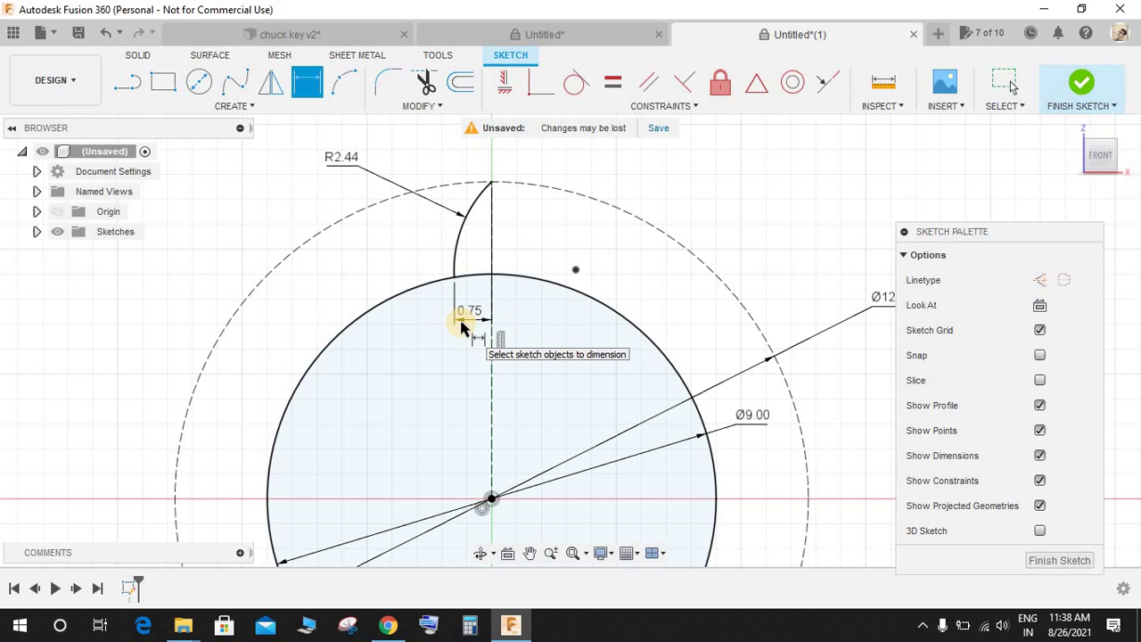
key(Escape)
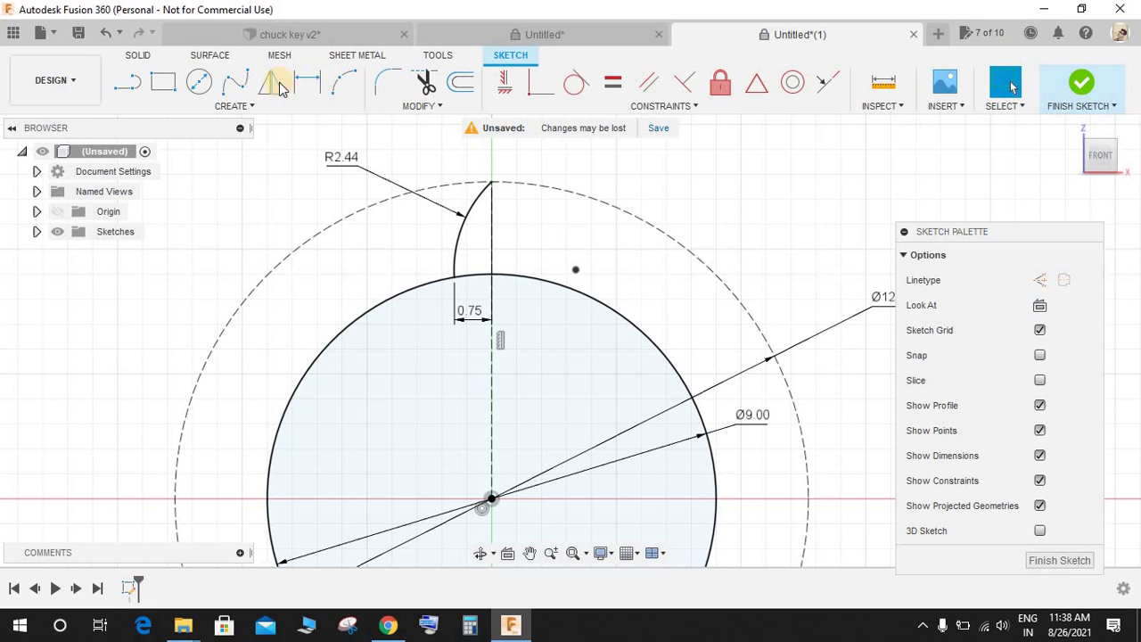
Mirror the tooth flank arc about the vertical construction line.
click(272, 85)
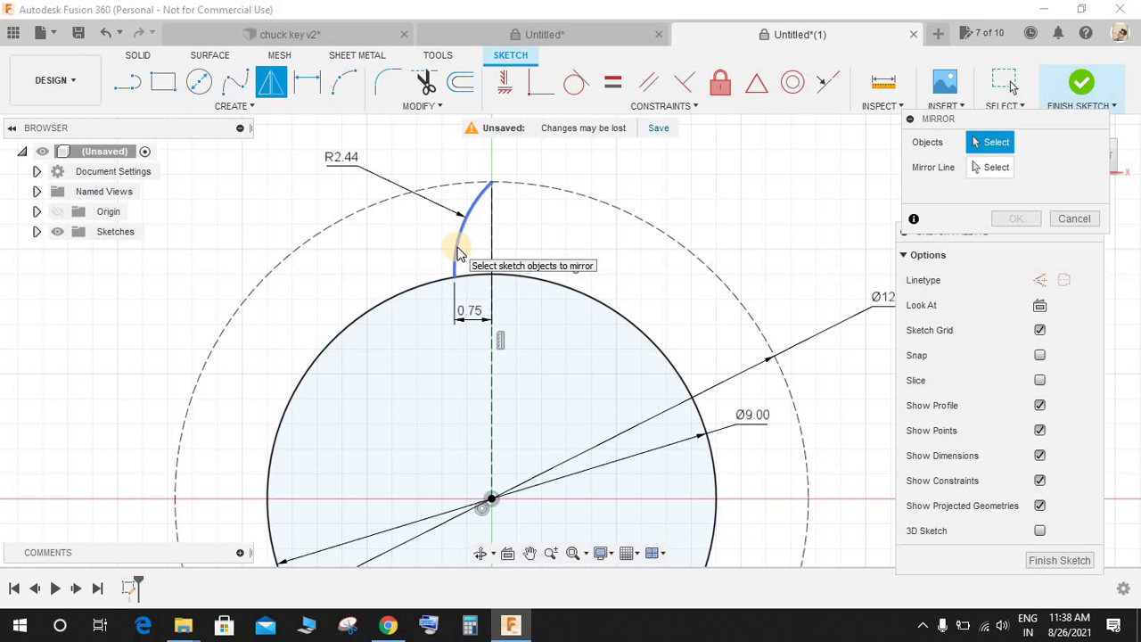
click(489, 241)
click(492, 233)
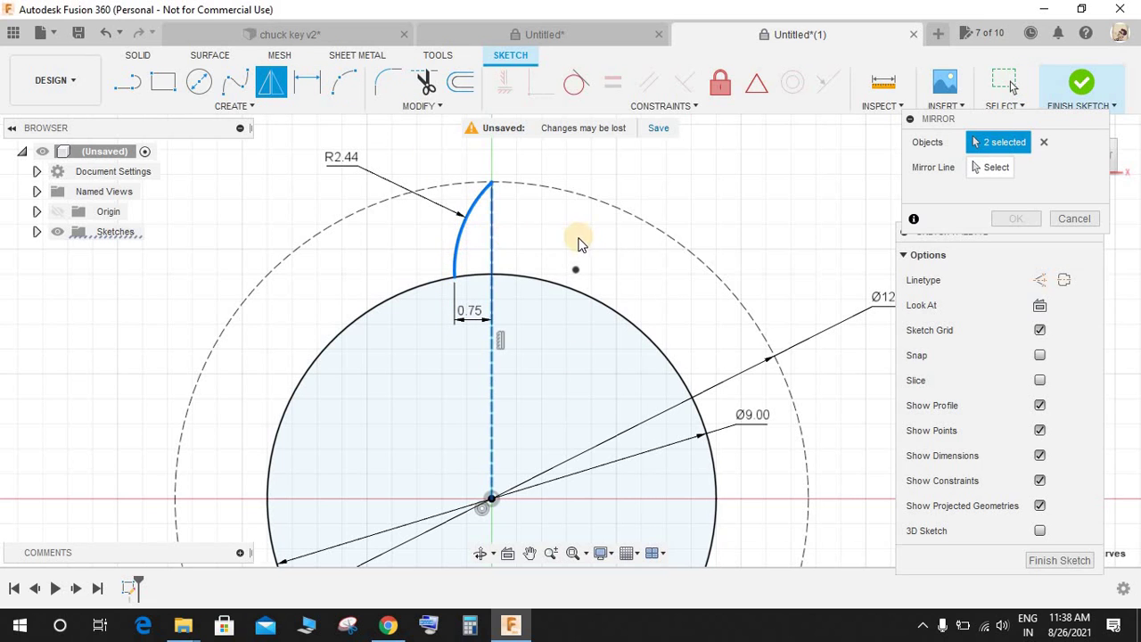
click(1043, 143)
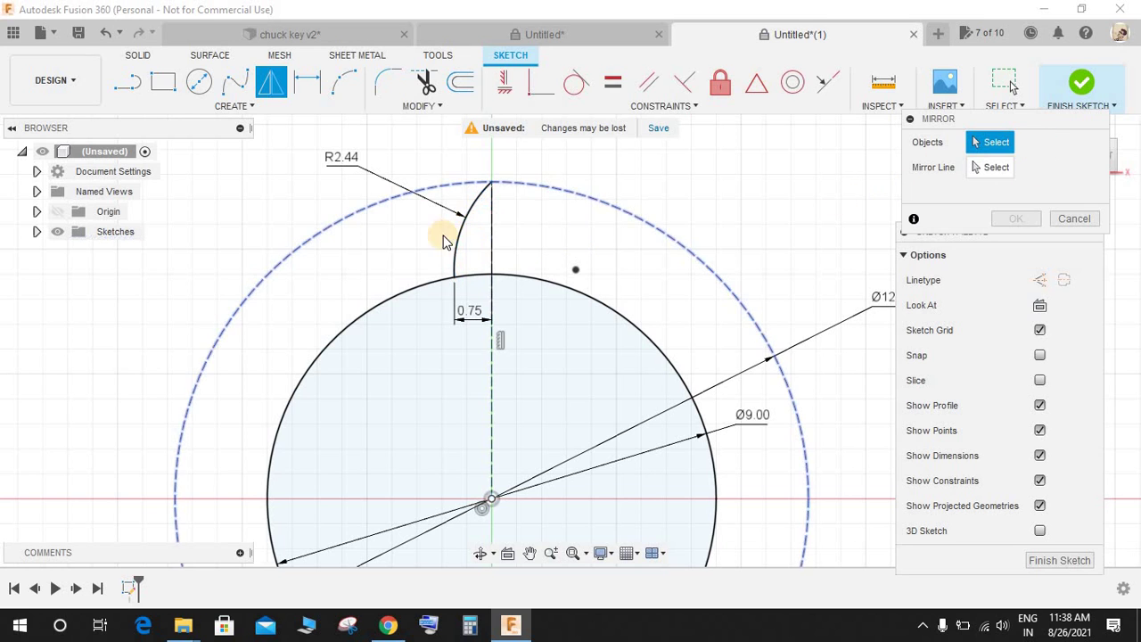
click(458, 253)
click(991, 167)
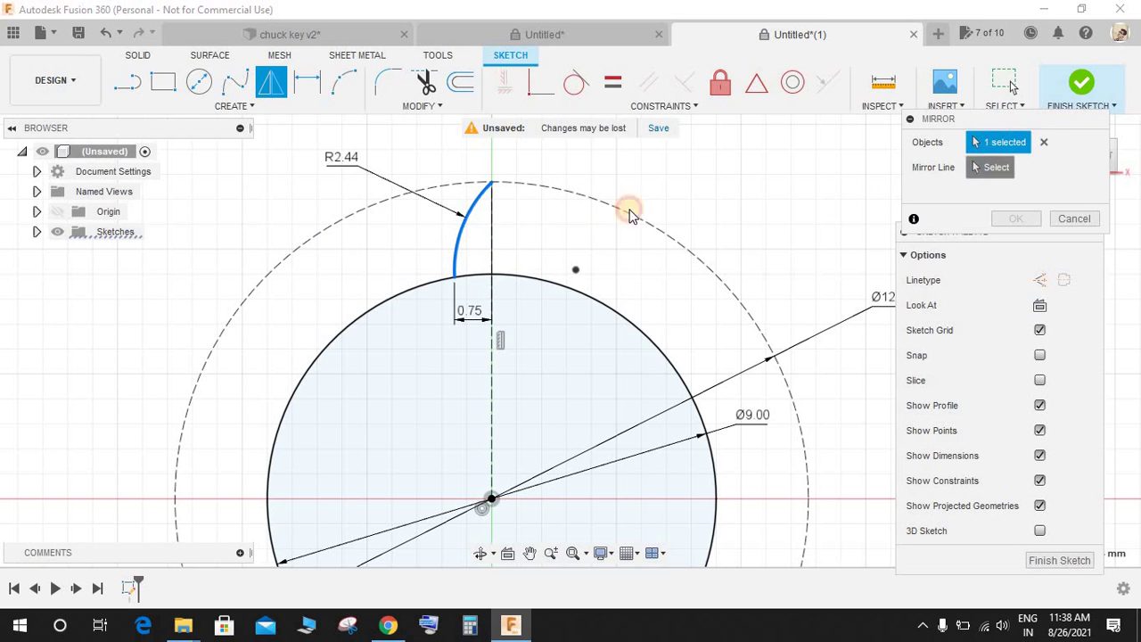
click(491, 236)
click(1015, 219)
Circular-pattern the two tooth flank arcs about the circles' centre with full angular spacing and a quantity of 10.
scroll(678, 286, down, 3)
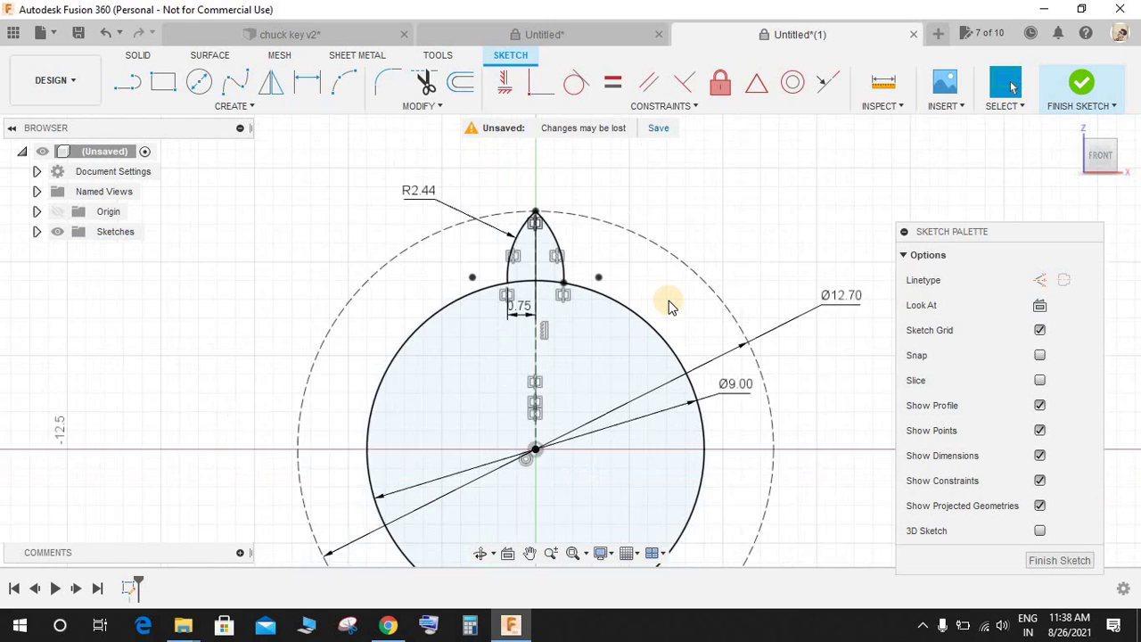
click(235, 107)
click(143, 365)
scroll(789, 160, up, 1)
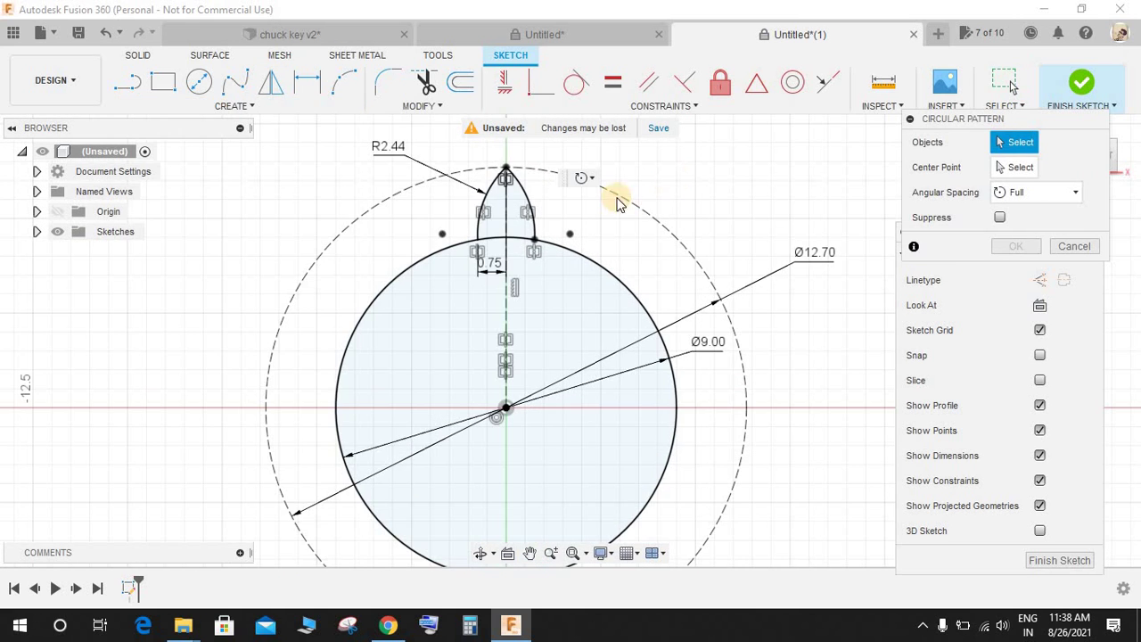
click(480, 223)
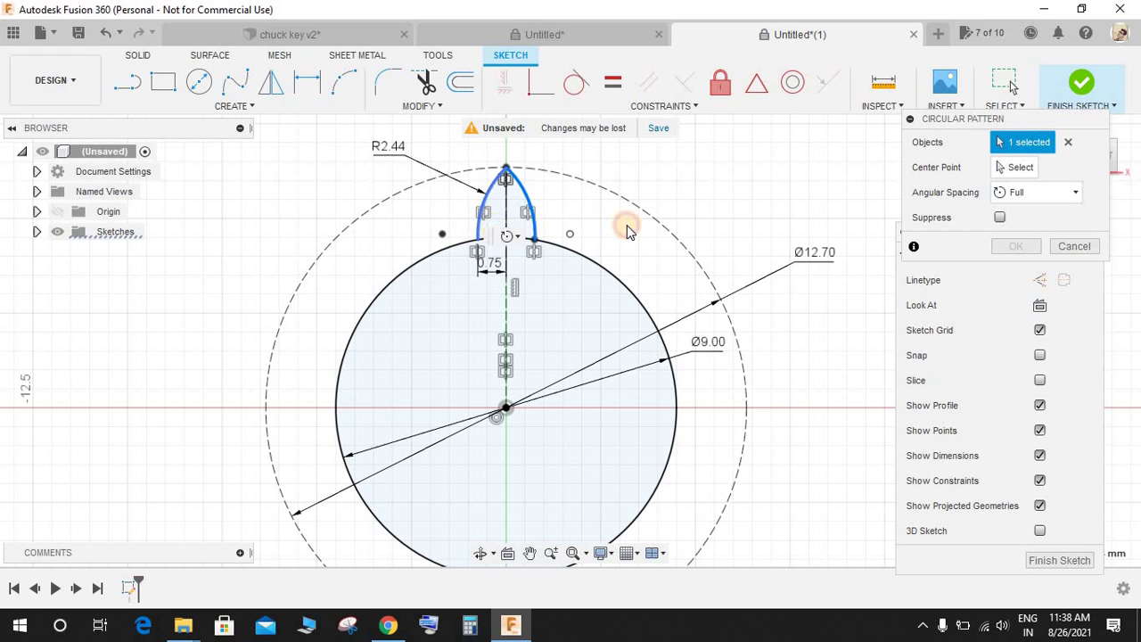
click(1036, 168)
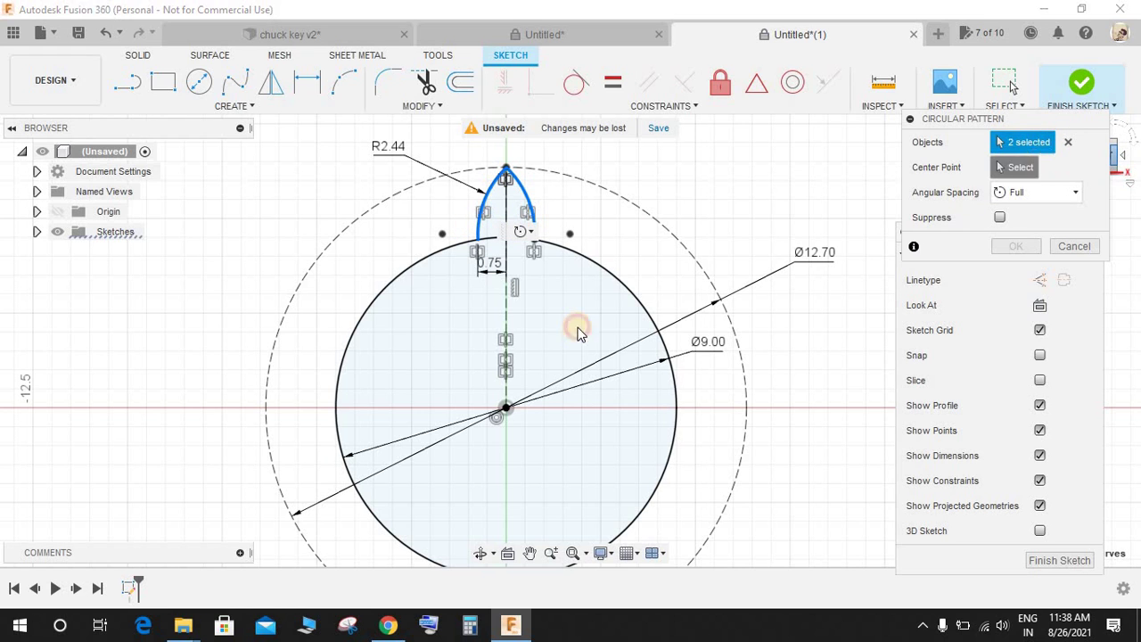
click(505, 411)
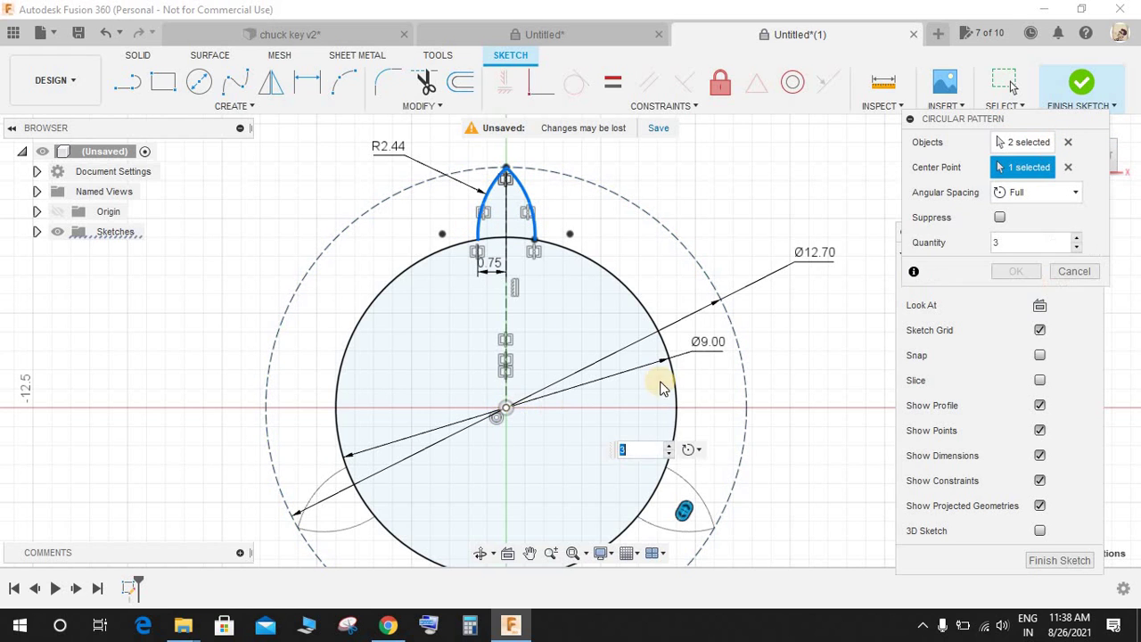
click(1076, 237)
click(1077, 237)
click(1077, 237)
click(1077, 238)
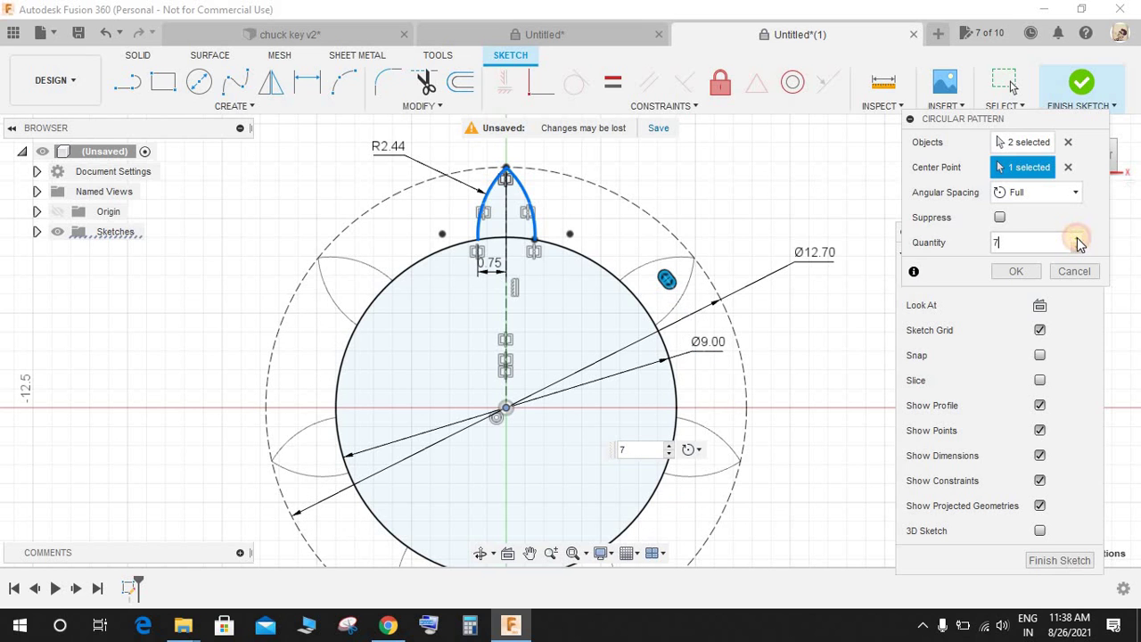
click(1077, 238)
click(1076, 238)
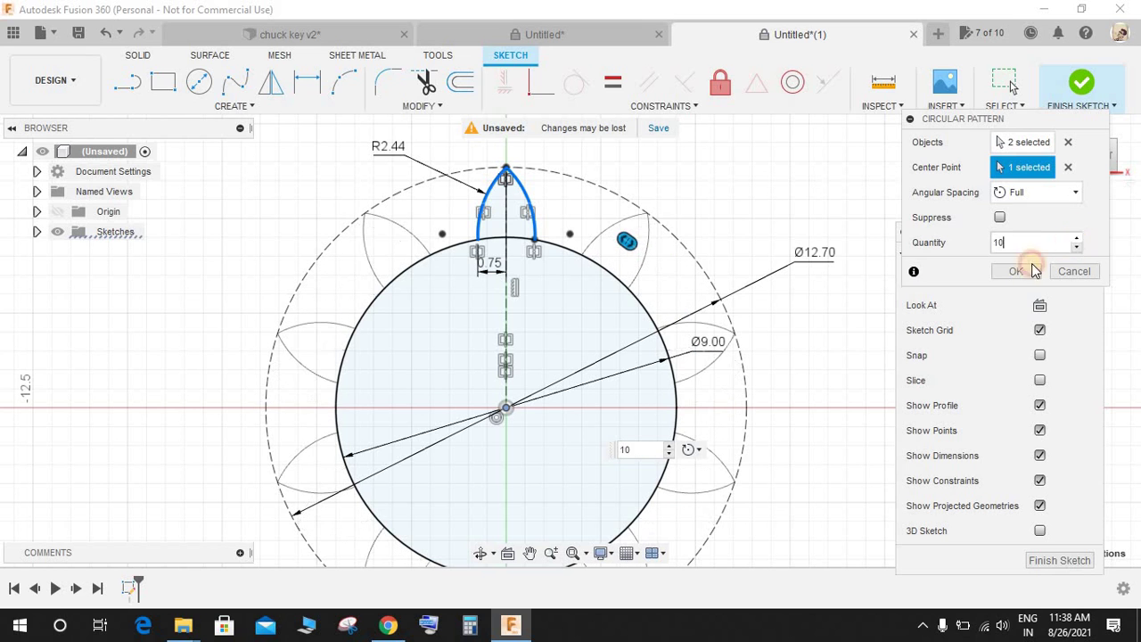
click(1016, 272)
Trim the inner circle's segments inside the bases of the four teeth on the gear's left side.
middle_drag(800, 293, 782, 259)
key(t)
click(388, 253)
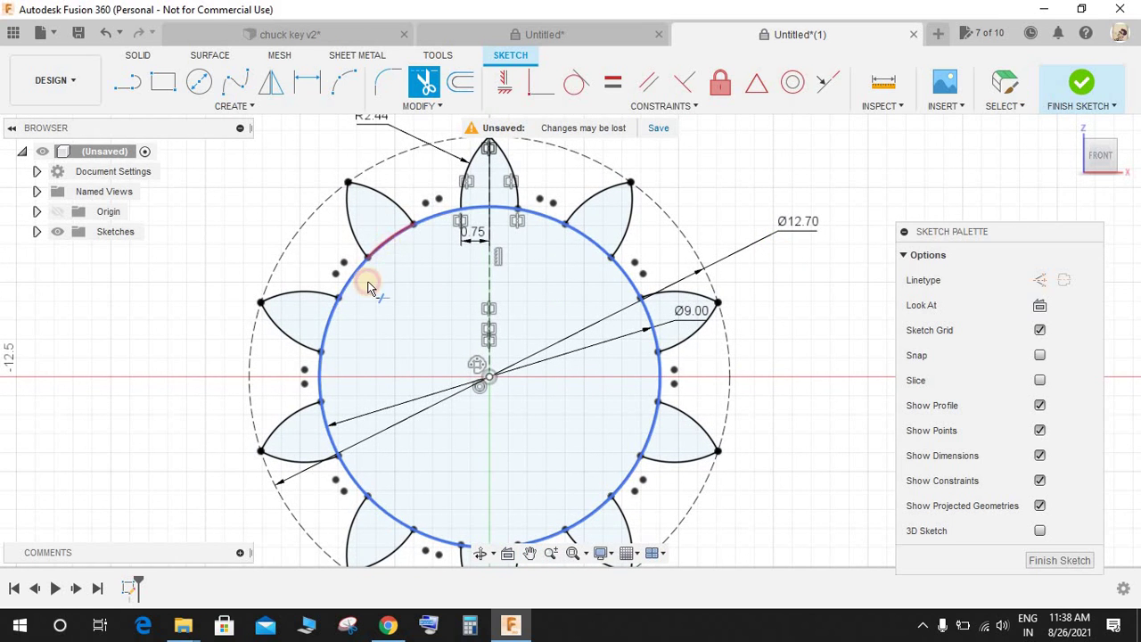
click(331, 313)
click(326, 419)
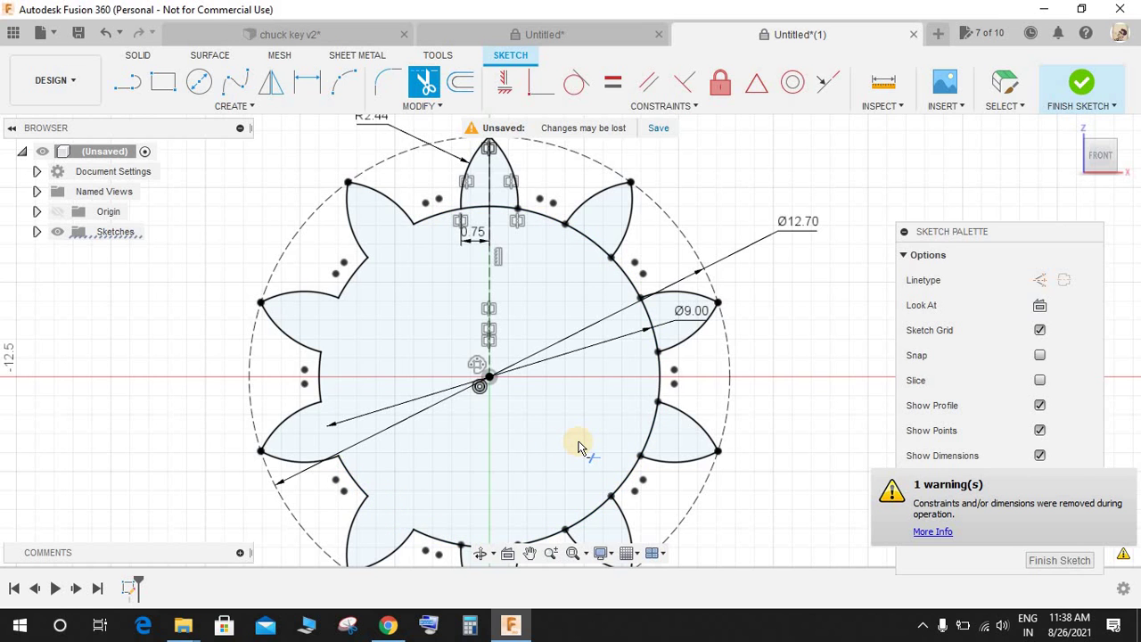
Trim the inner circle's segments inside the bottom, right-side and top teeth, and finish the gear sketch.
middle_drag(567, 373, 543, 248)
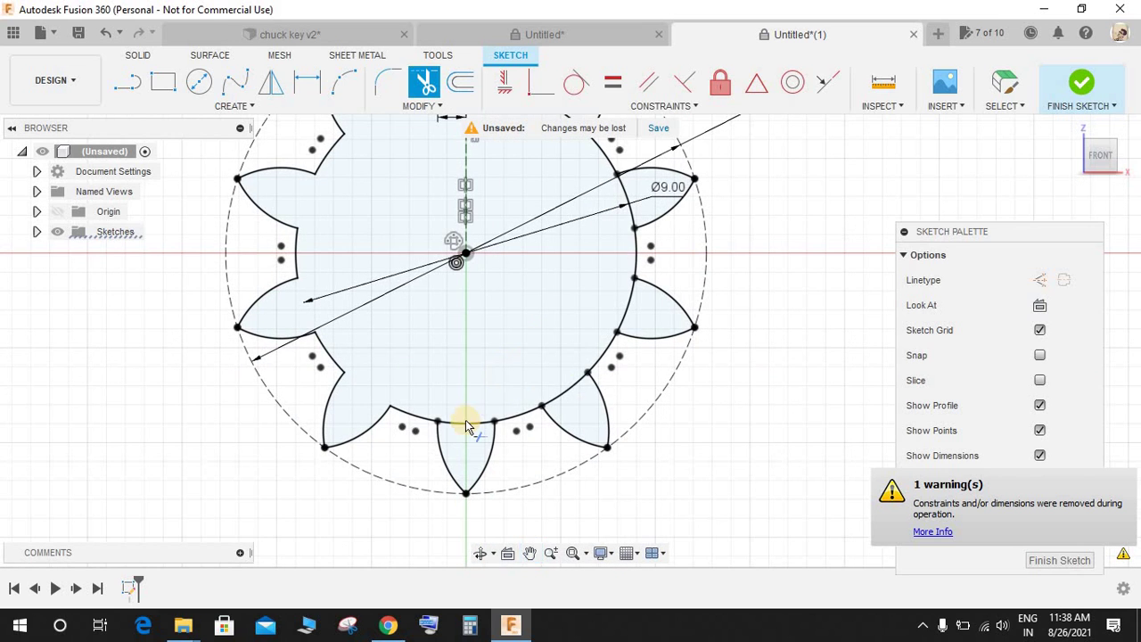
click(566, 395)
click(629, 300)
click(637, 223)
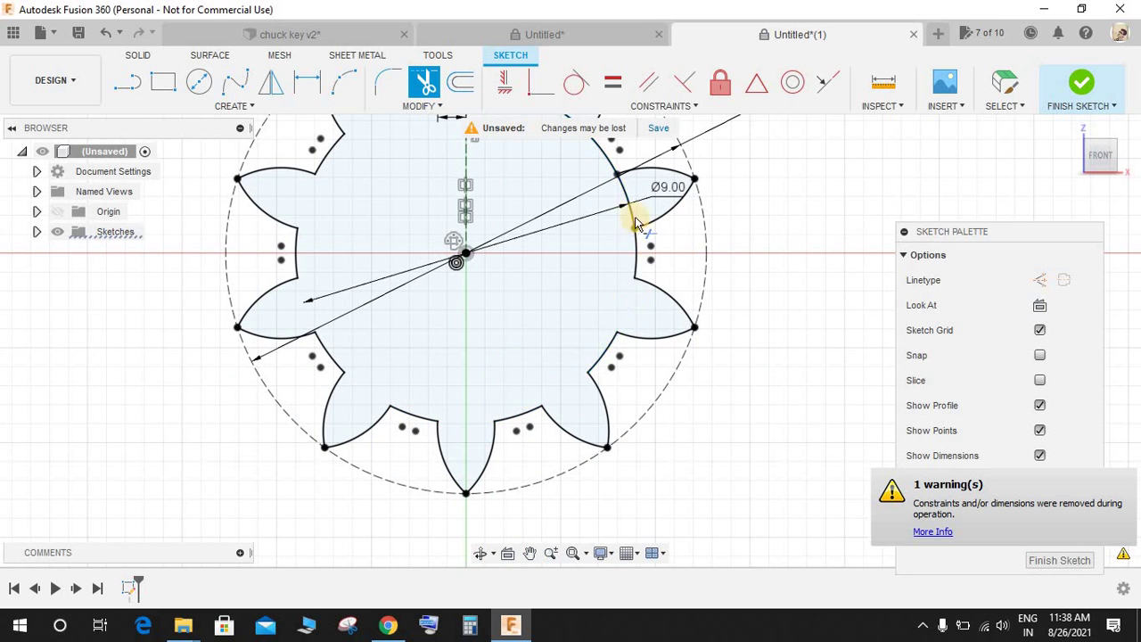
click(651, 217)
mouse_move(680, 222)
middle_down()
mouse_move(673, 327)
mouse_move(684, 356)
middle_up()
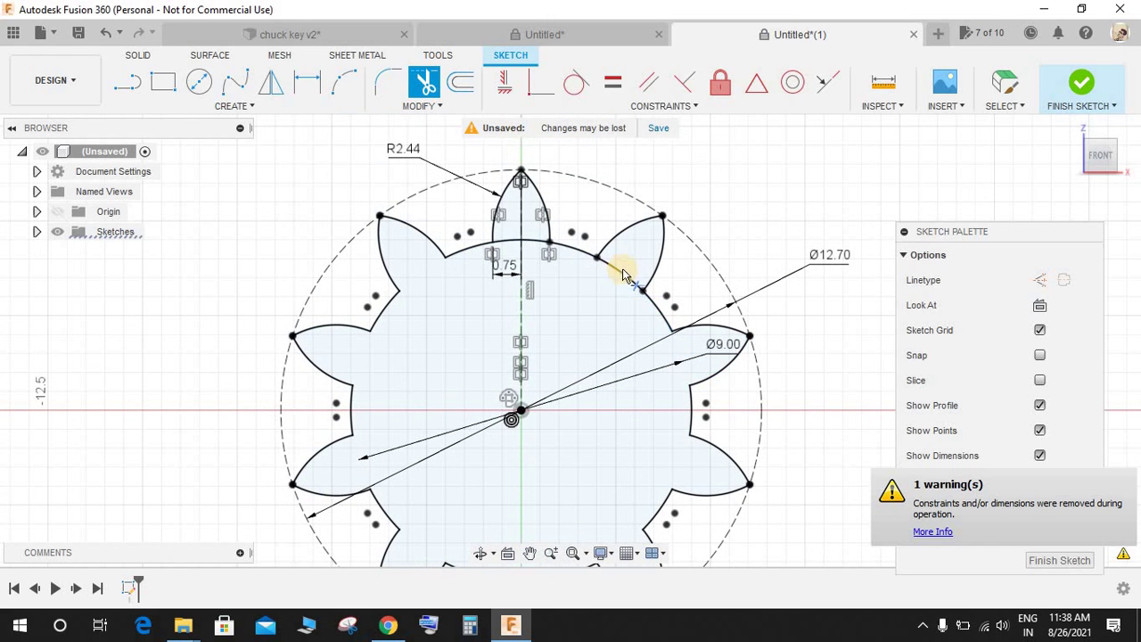
click(546, 281)
click(524, 257)
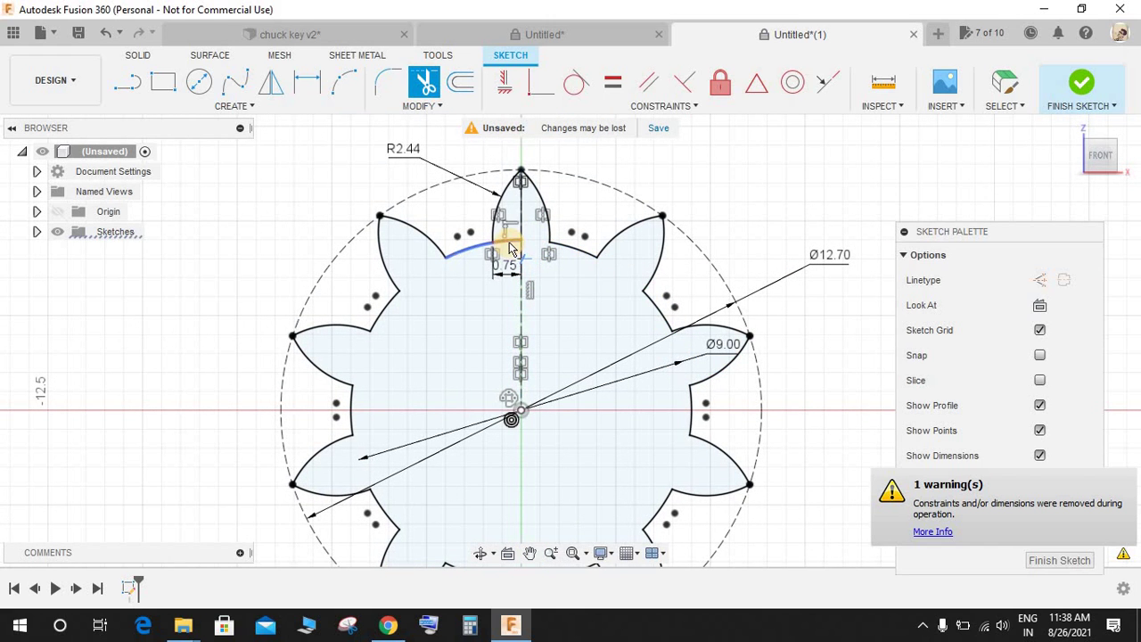
scroll(651, 339, down, 3)
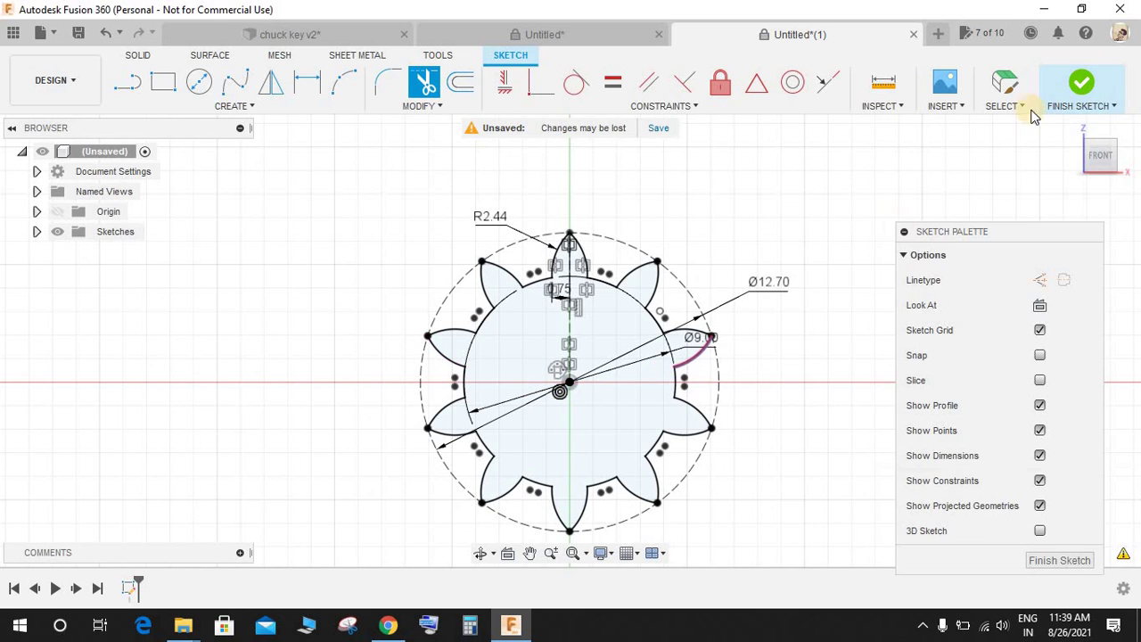
click(1008, 84)
click(1079, 84)
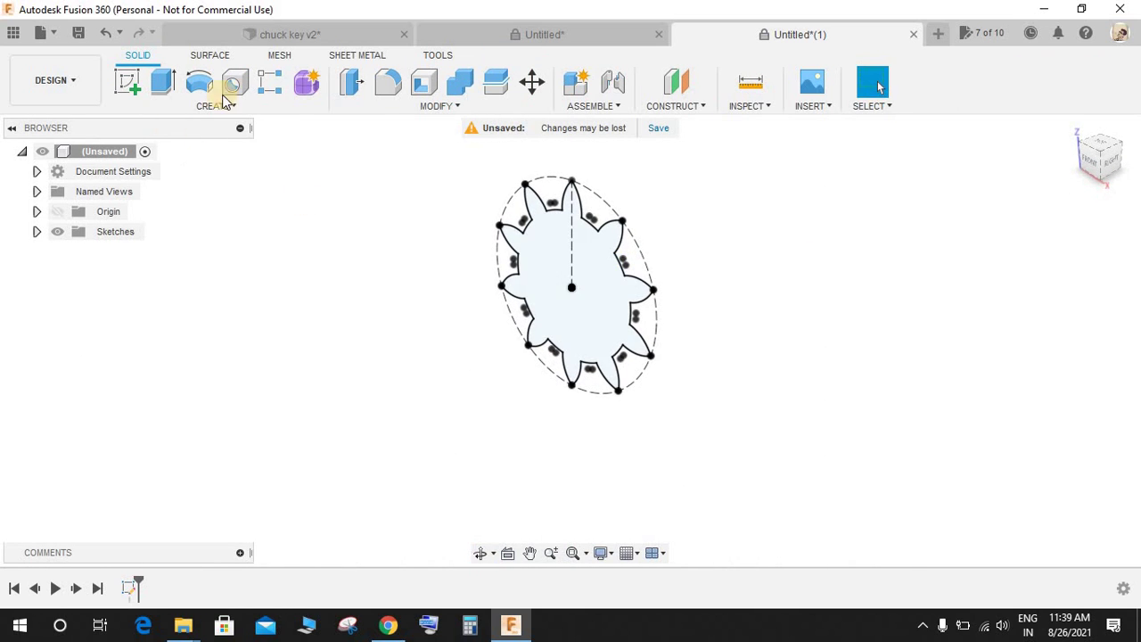
Create a construction plane offset 10 mm from the gear profile.
click(676, 83)
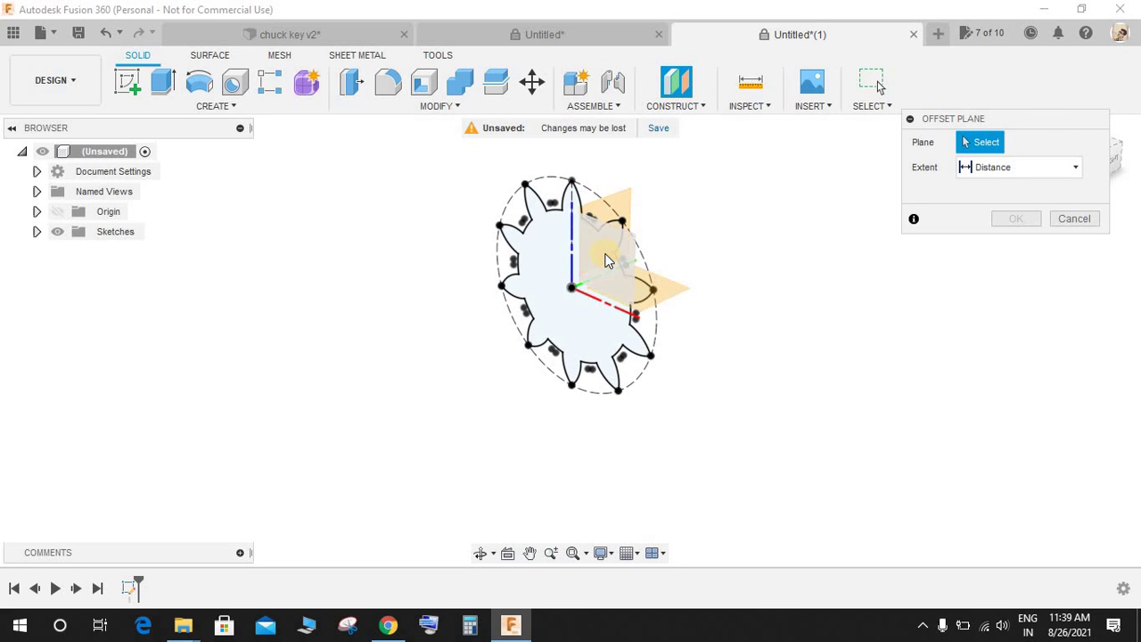
click(657, 301)
mouse_move(659, 283)
mouse_down()
mouse_move(683, 416)
mouse_move(653, 401)
mouse_up()
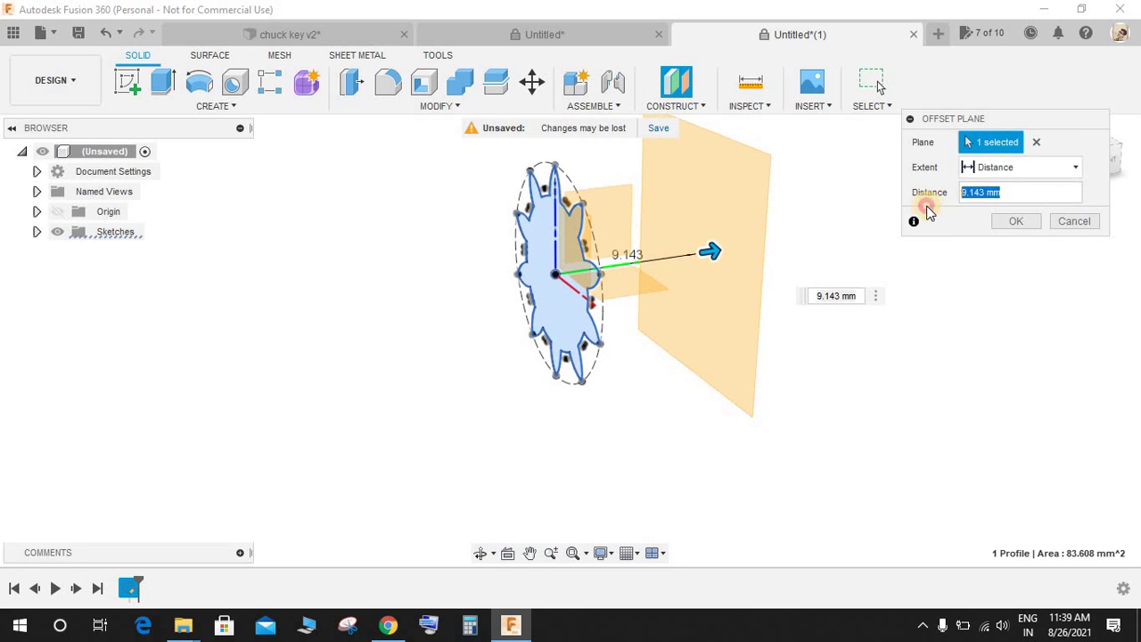
text(10)
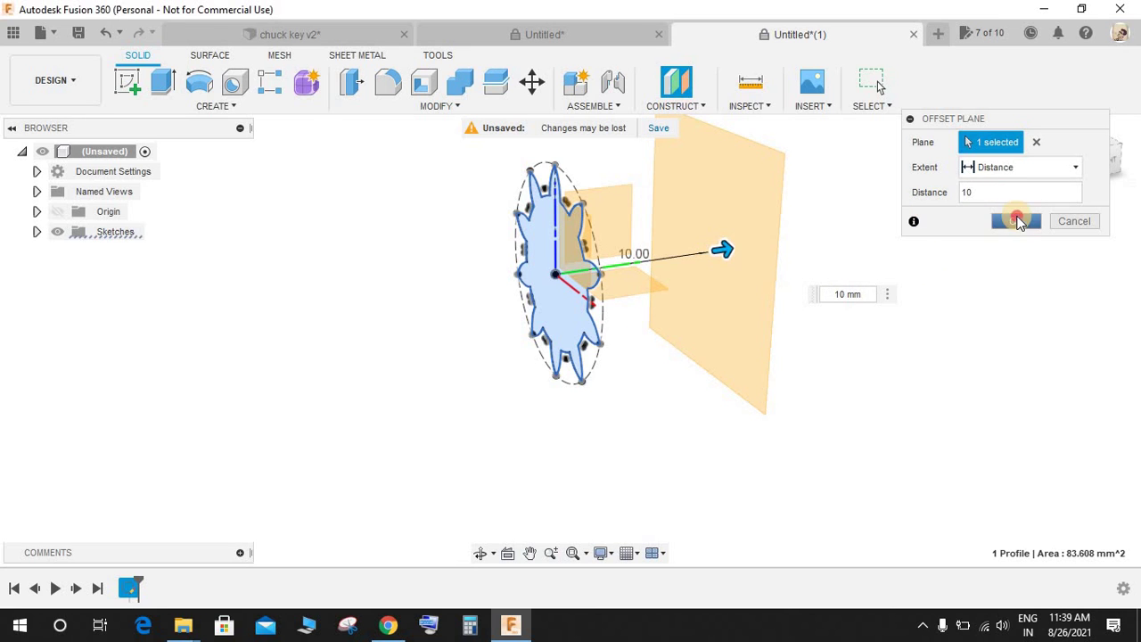
click(1019, 221)
shift+middle_drag(808, 319, 840, 288)
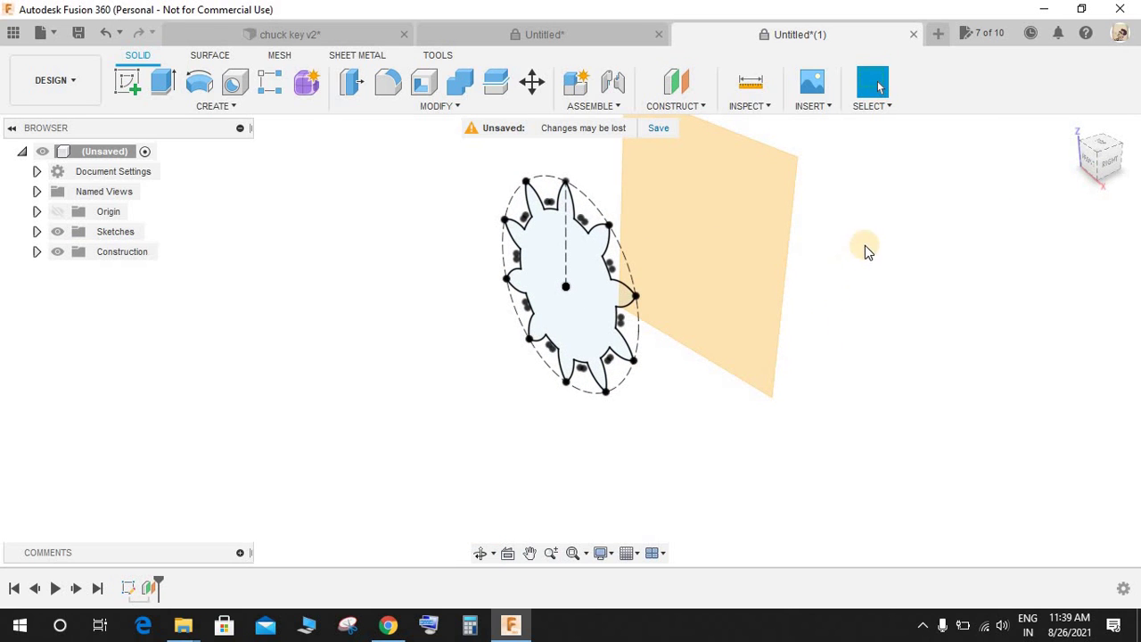
shift+middle_drag(923, 235, 893, 293)
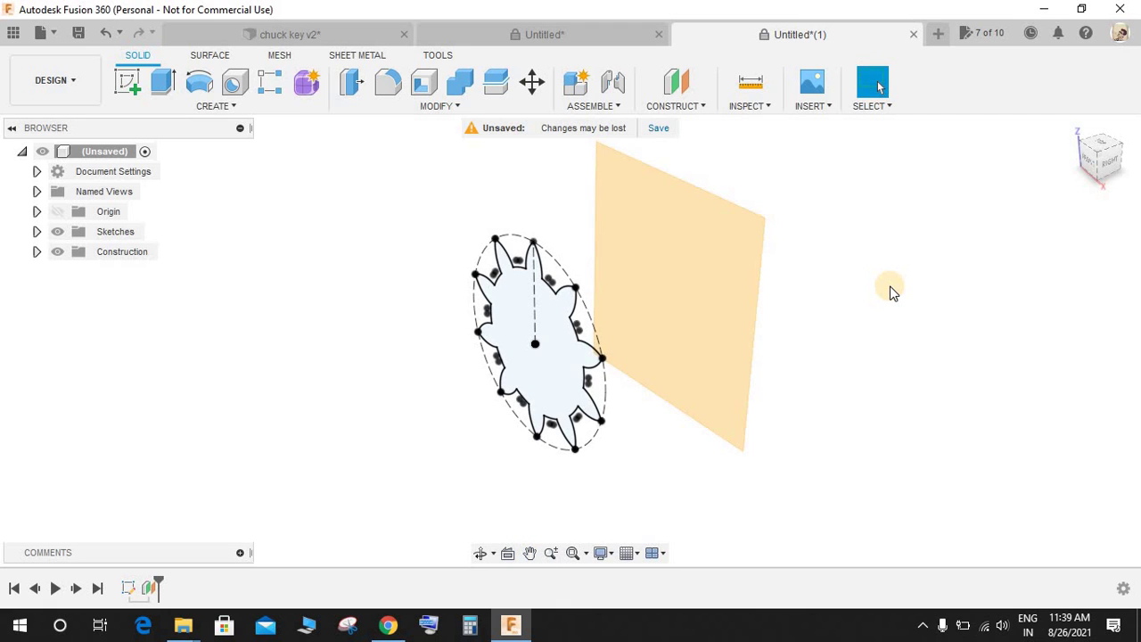
Start a sketch on the offset plane and select the gear outline's left half, from top to lower-left tooth, for projection.
click(127, 82)
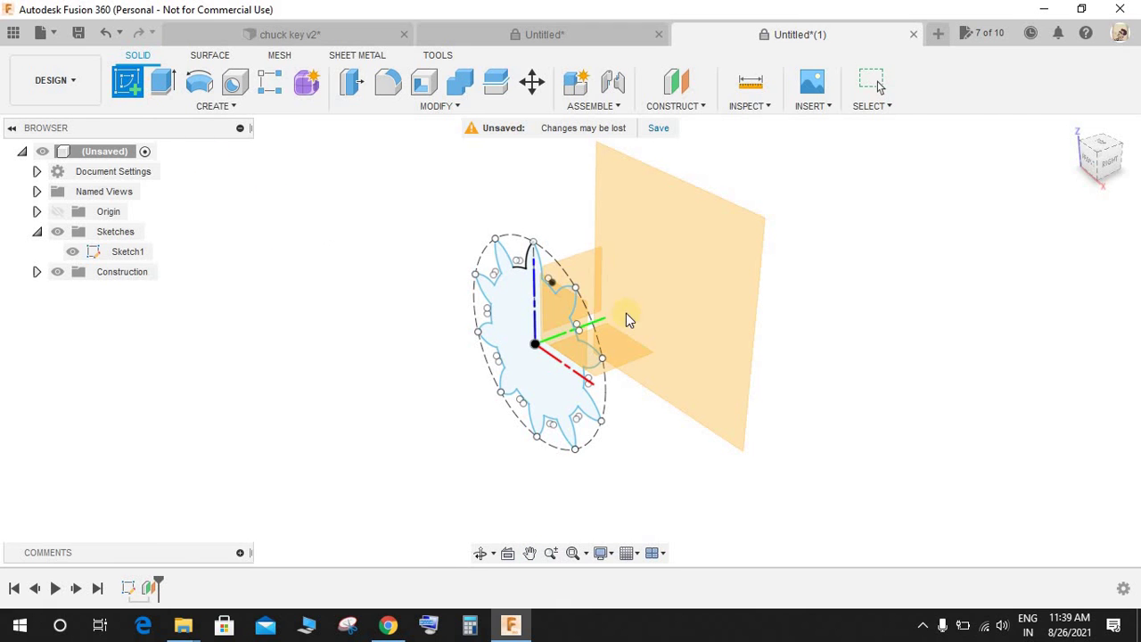
click(688, 280)
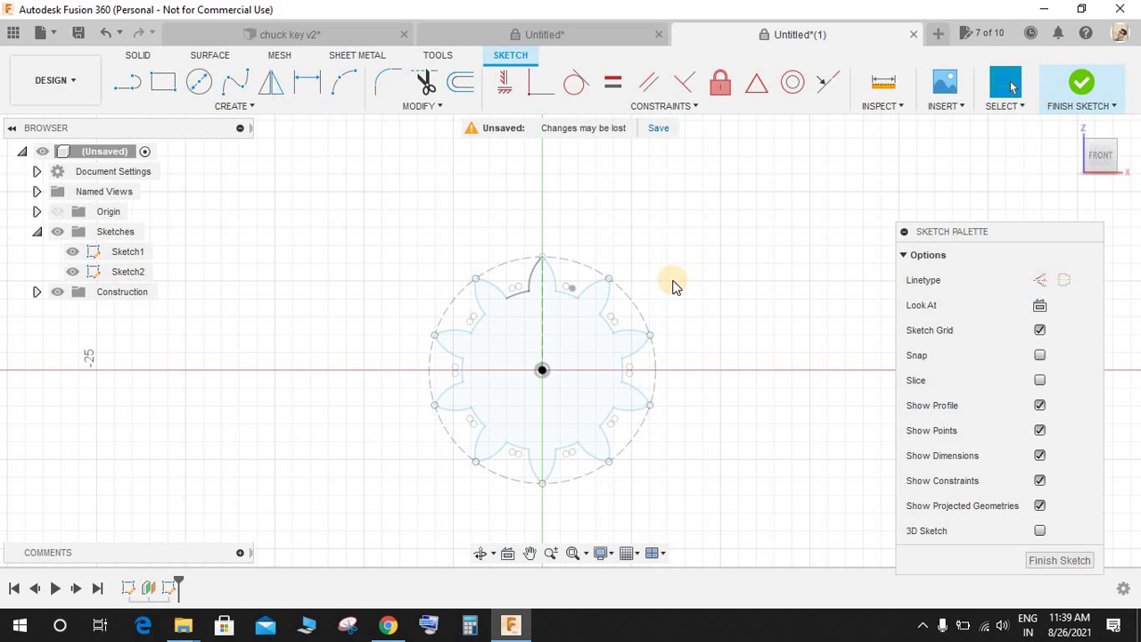
key(p)
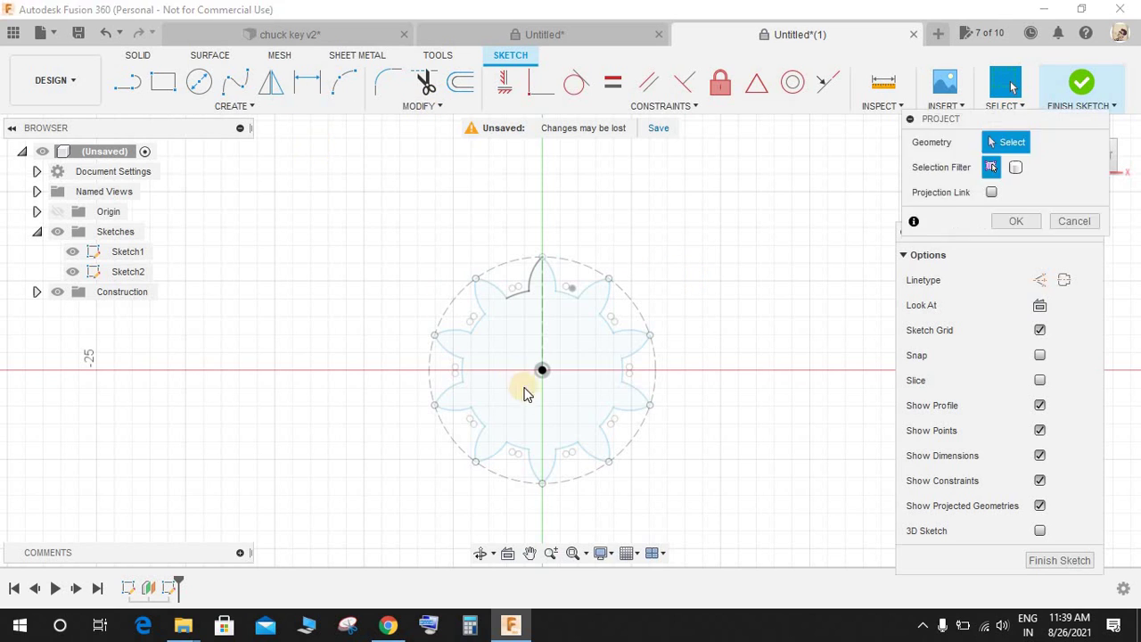
scroll(521, 346, up, 2)
click(539, 249)
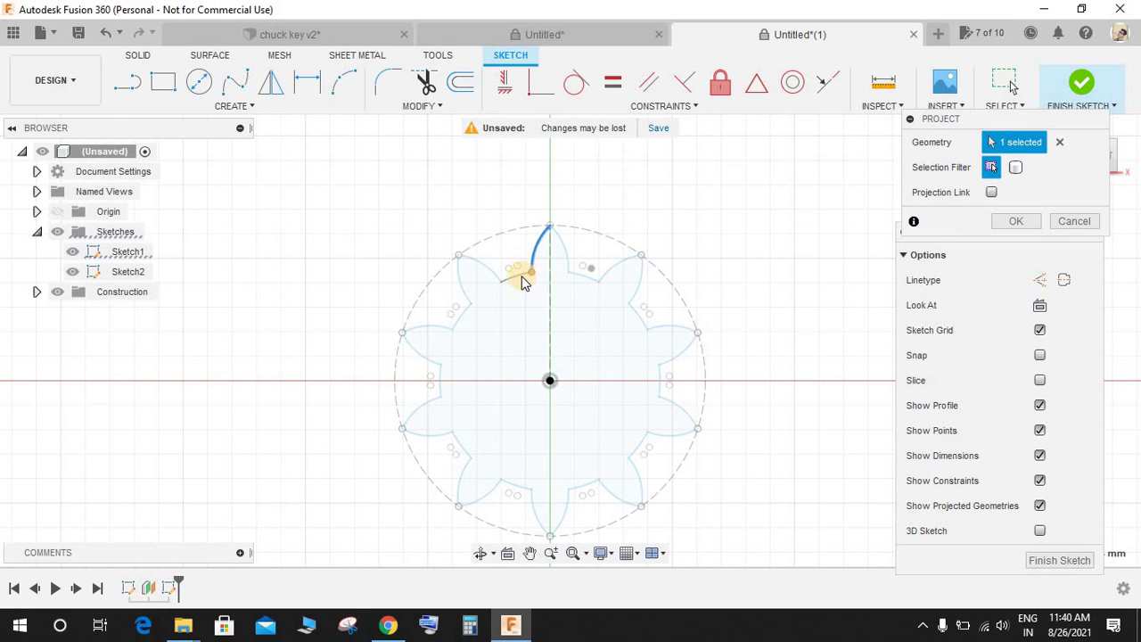
click(467, 275)
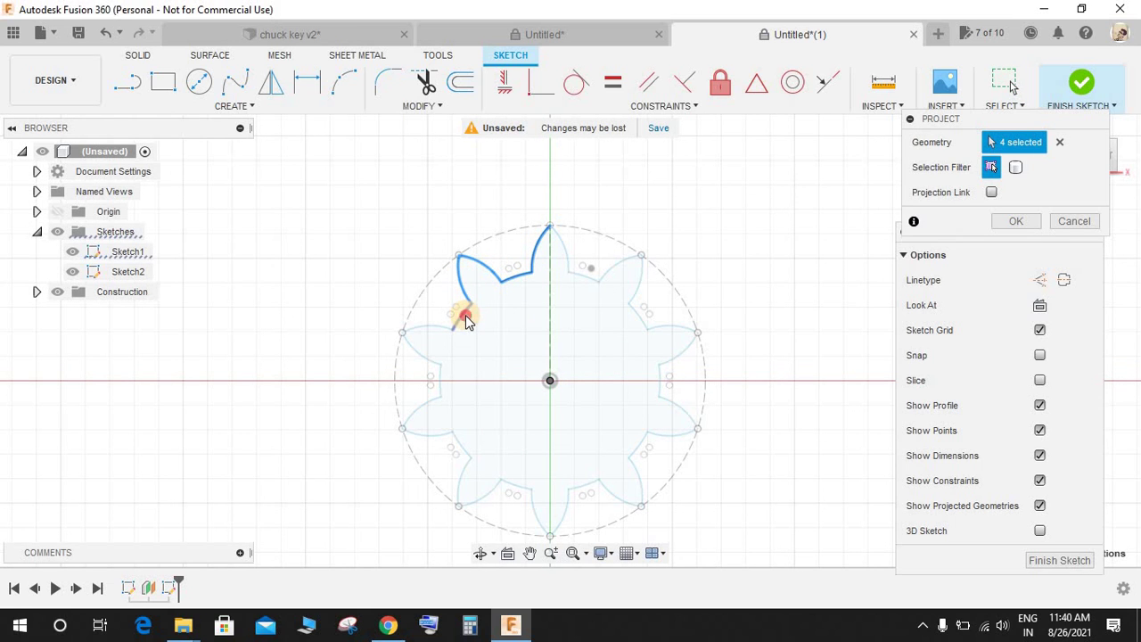
click(465, 318)
click(437, 326)
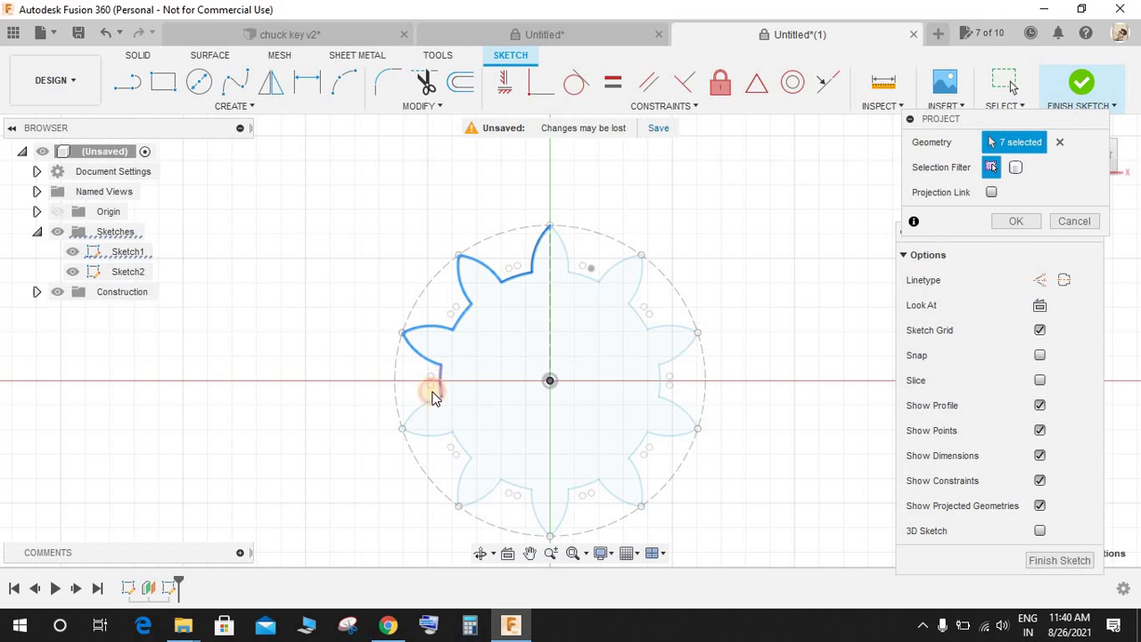
click(426, 429)
click(442, 438)
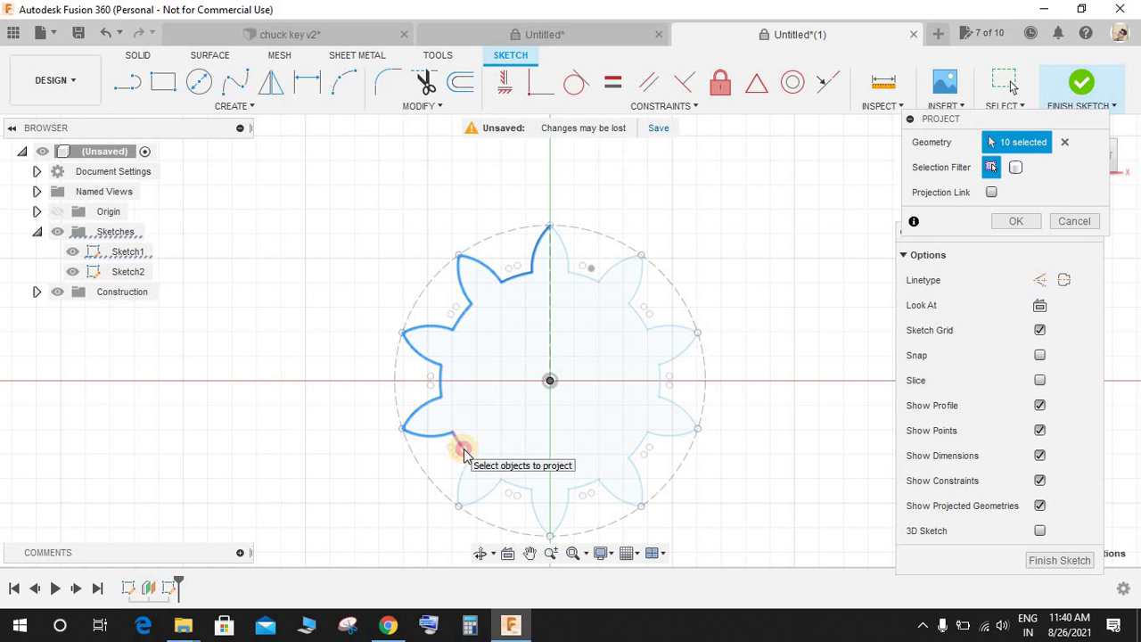
click(465, 459)
click(480, 496)
click(485, 502)
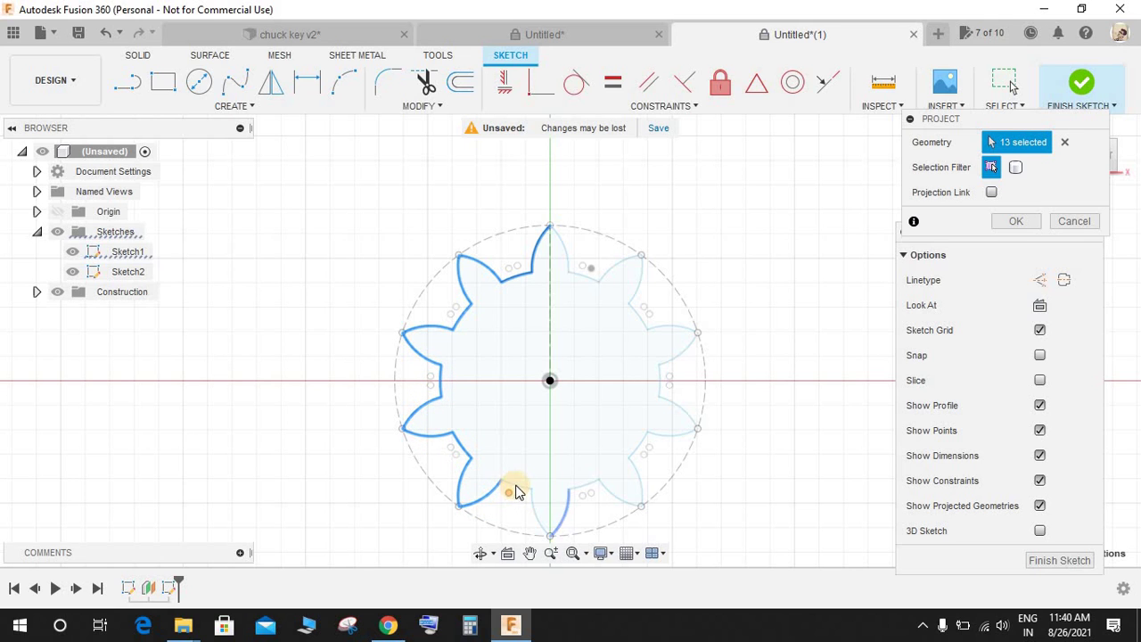
Add the gear outline's remaining bottom, right and top edges to the projection, create it and finish the sketch.
click(515, 491)
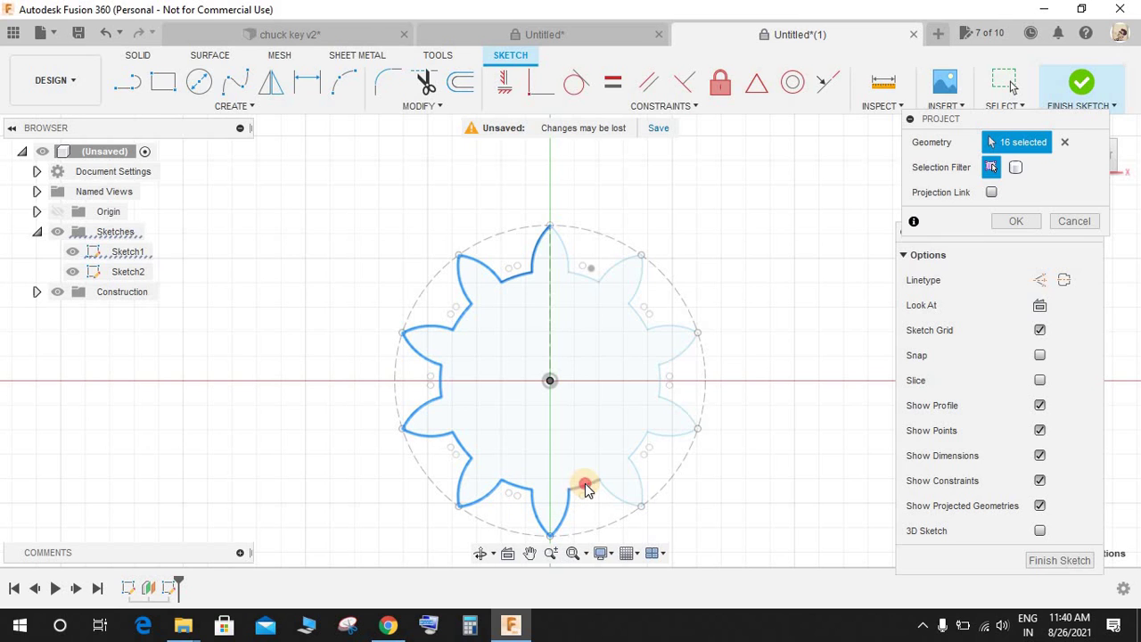
click(623, 496)
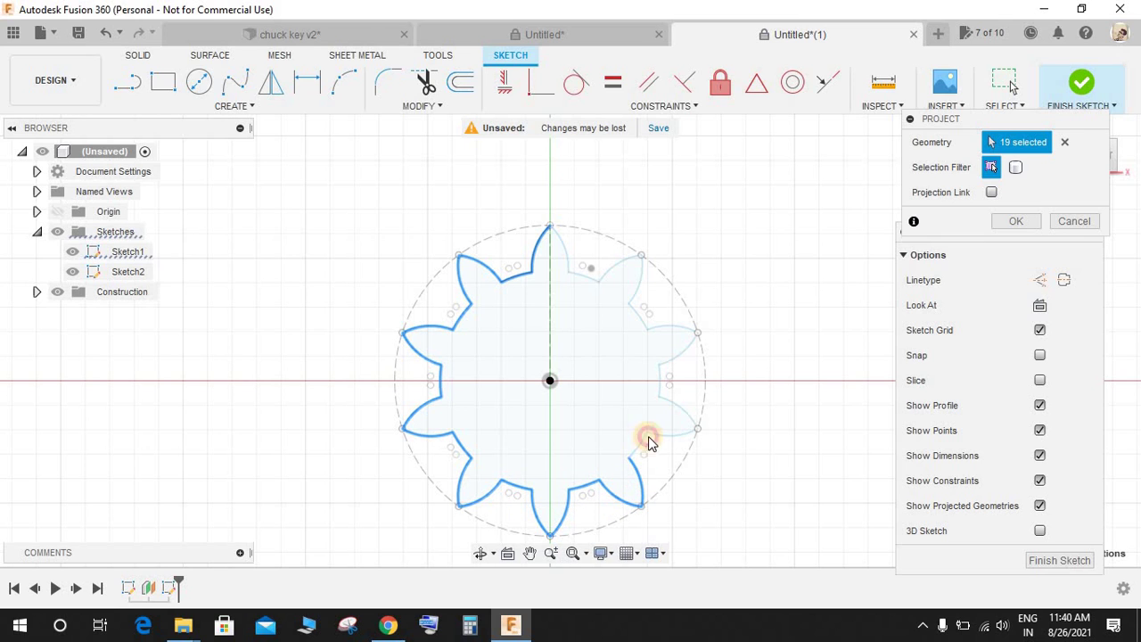
click(659, 382)
click(676, 330)
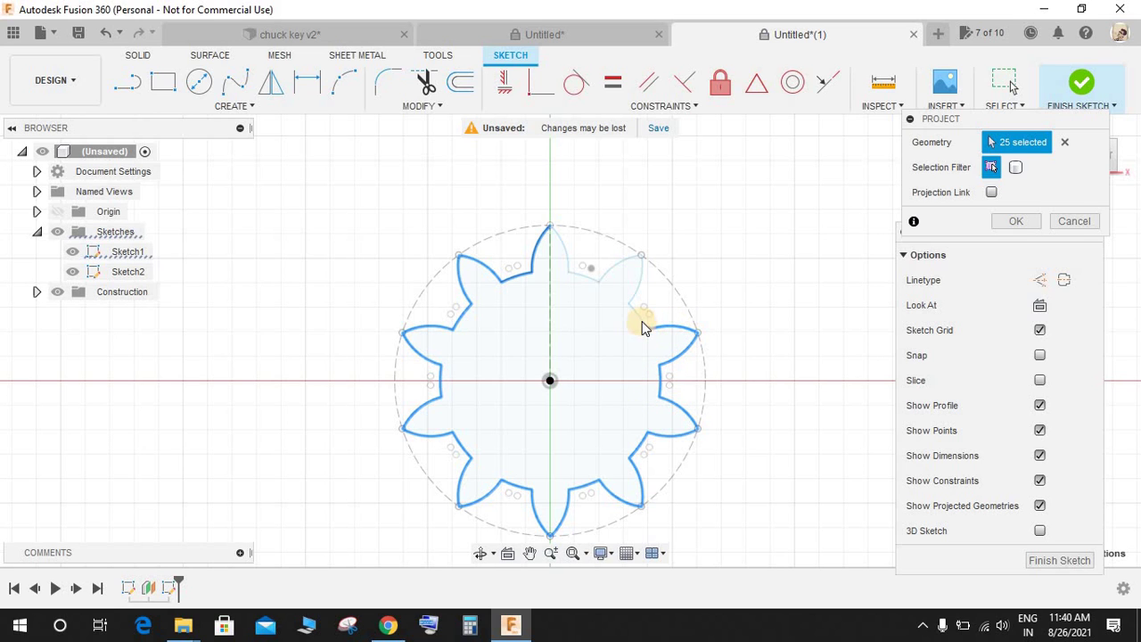
click(620, 272)
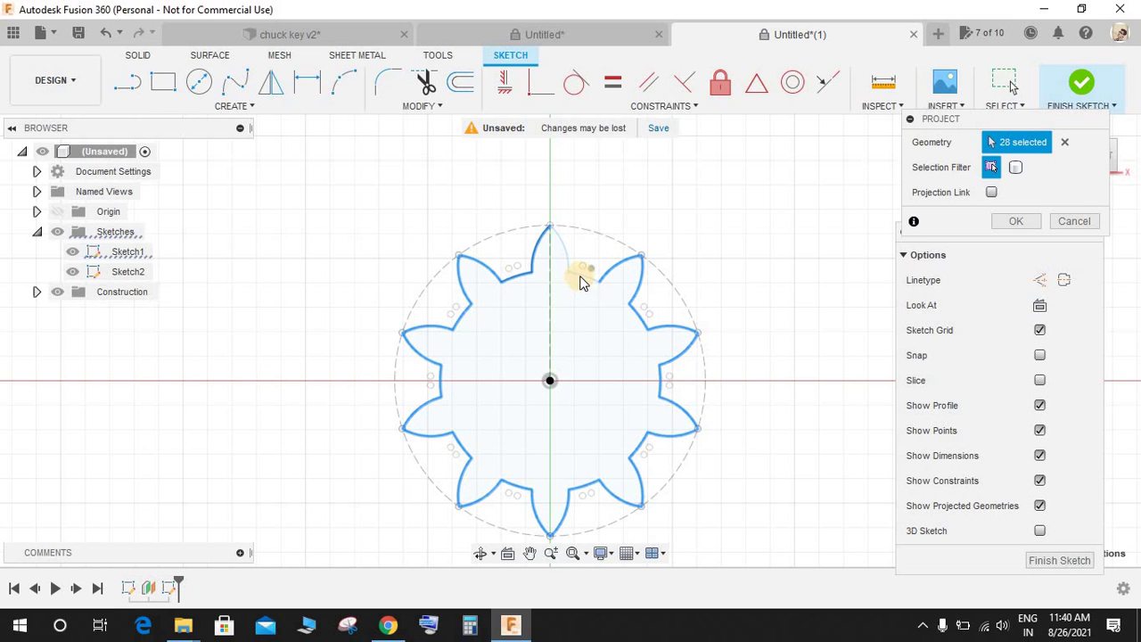
click(580, 275)
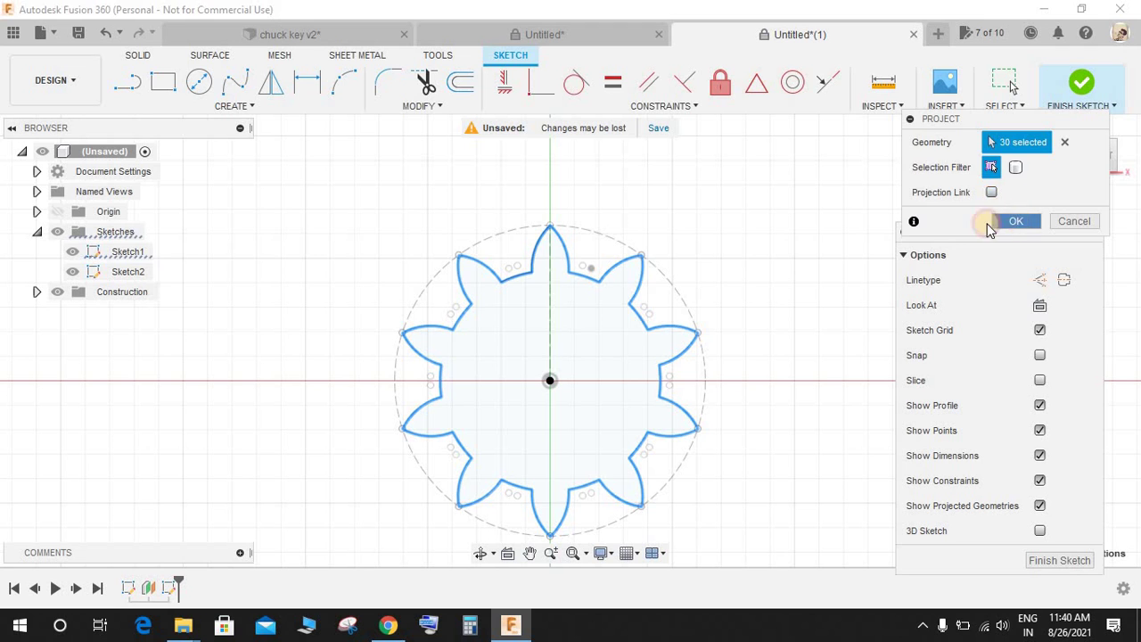
click(1017, 221)
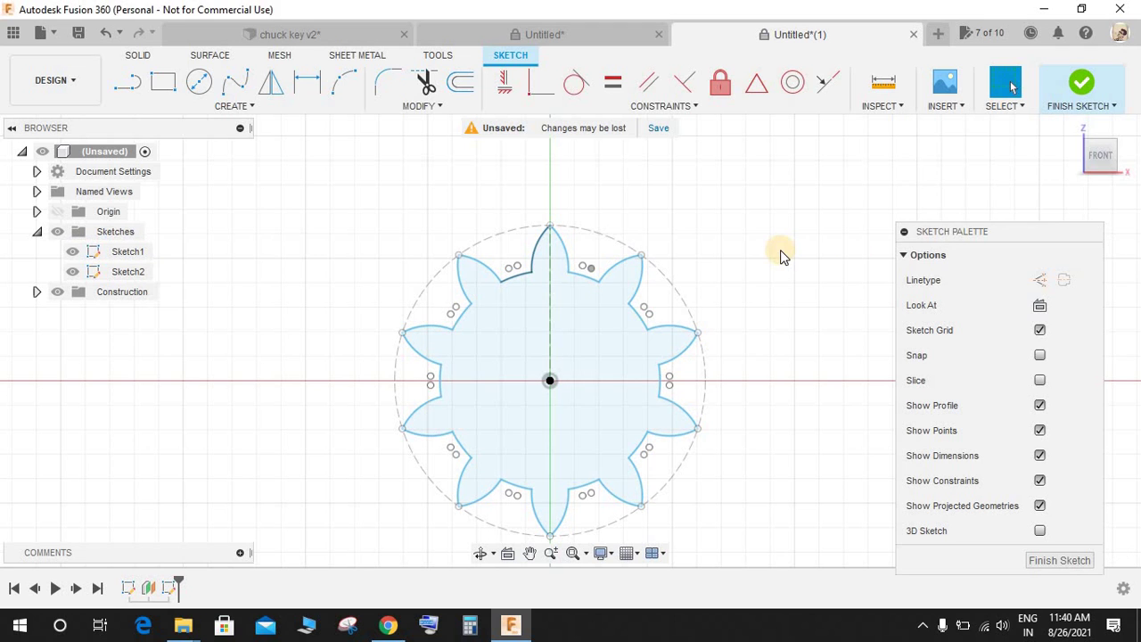
click(1092, 88)
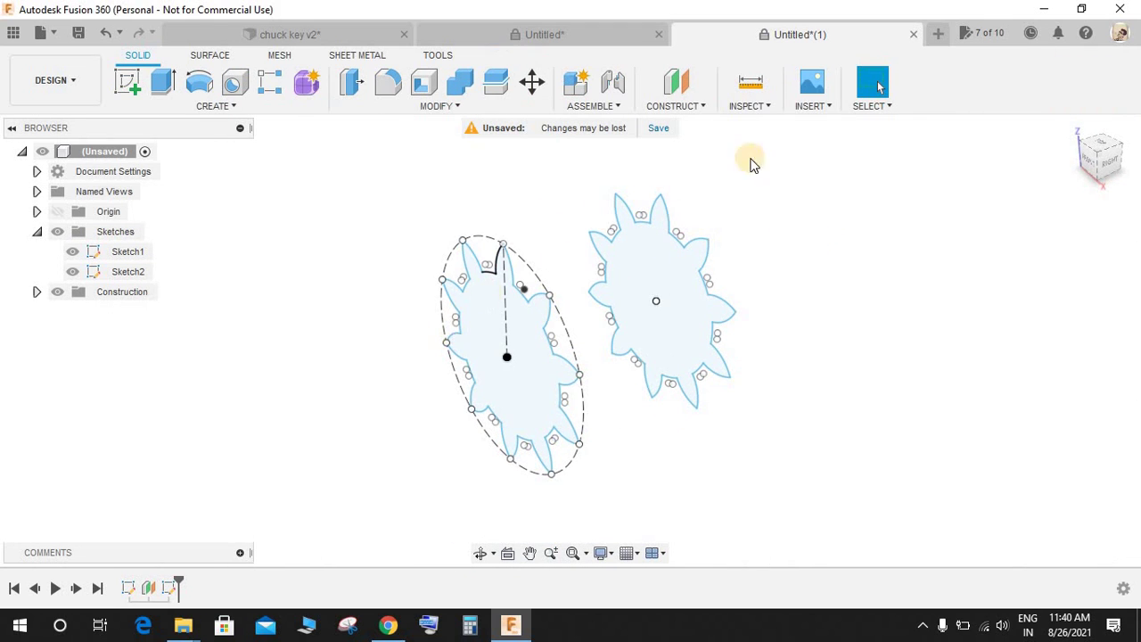
Hide the original gear sketch and select the projected gear sketch on the offset plane for scaling.
click(78, 253)
click(77, 253)
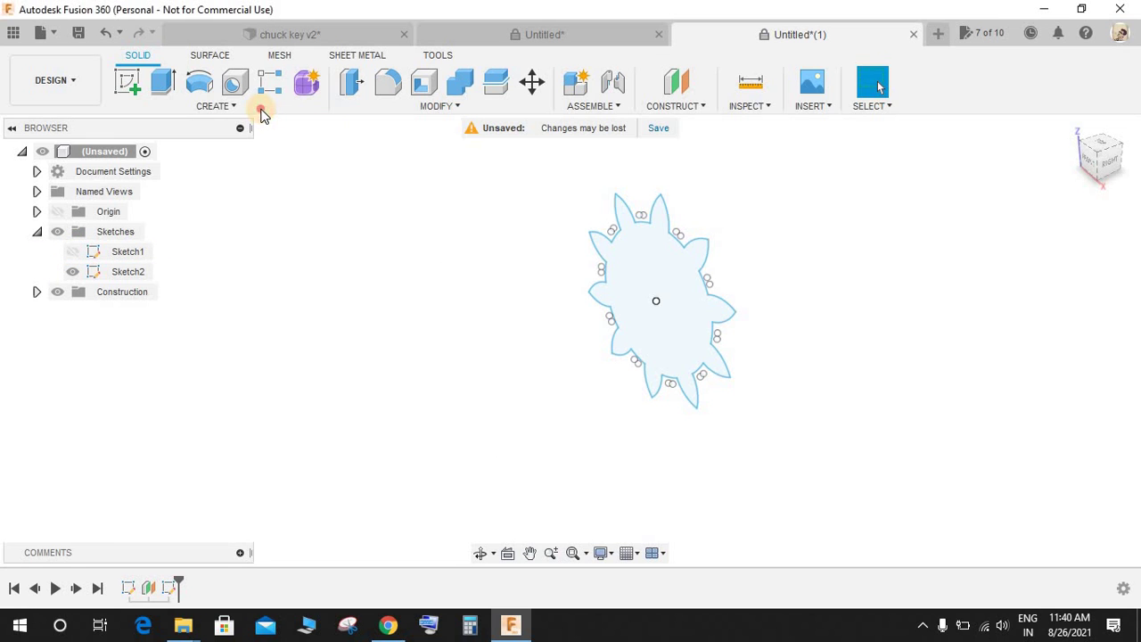
click(257, 109)
mouse_move(437, 106)
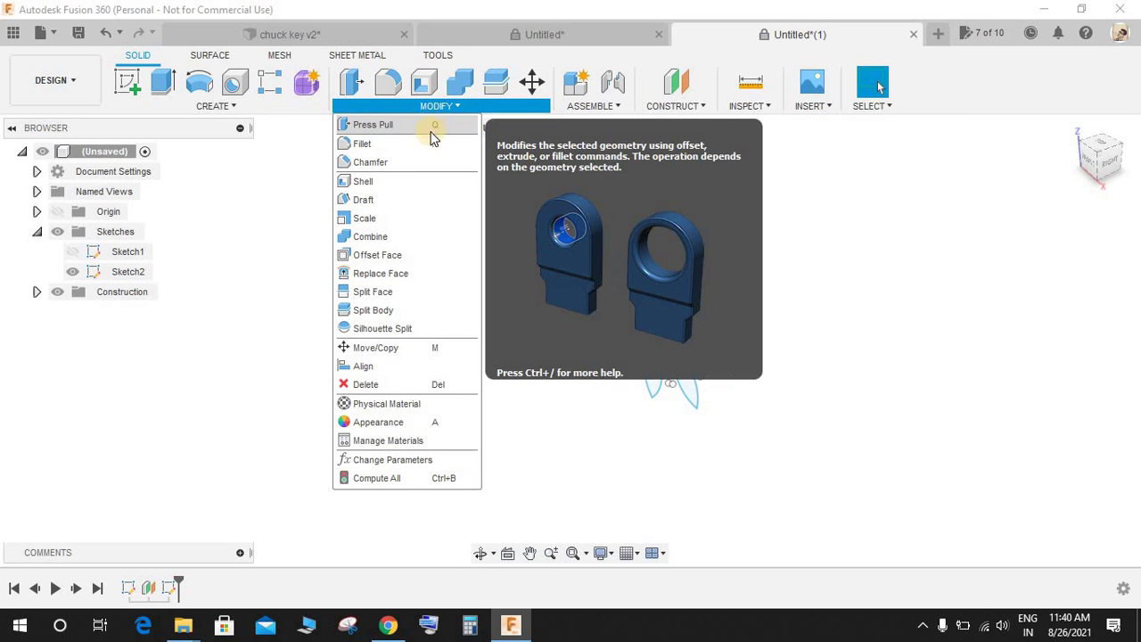
click(380, 218)
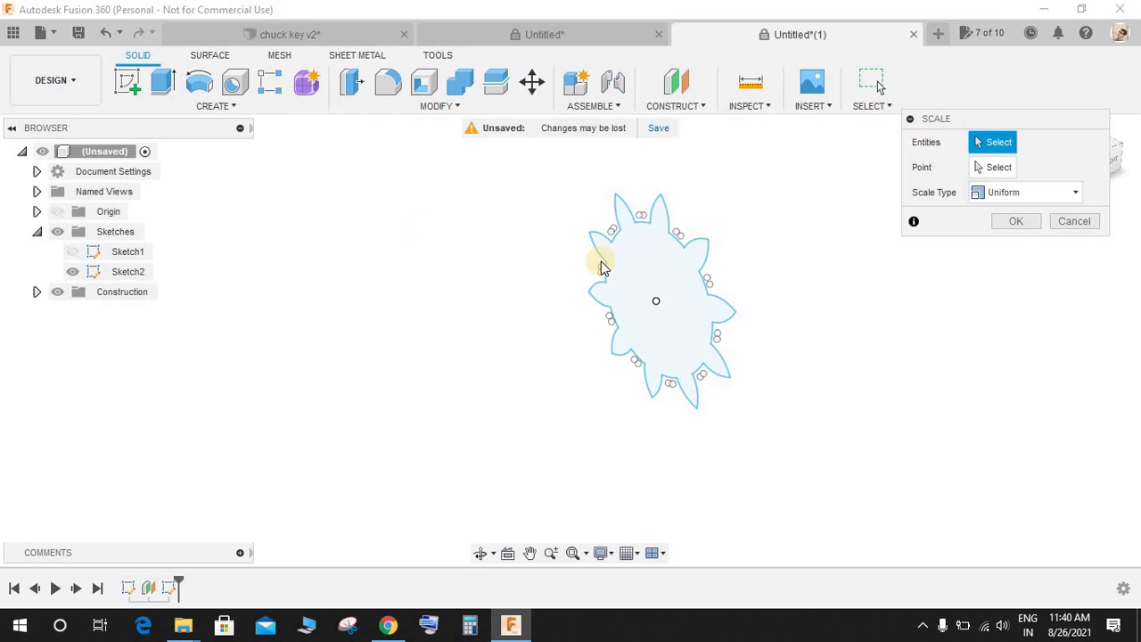
mouse_move(538, 176)
mouse_down()
mouse_move(823, 443)
mouse_move(822, 433)
mouse_up()
scroll(788, 316, up, 2)
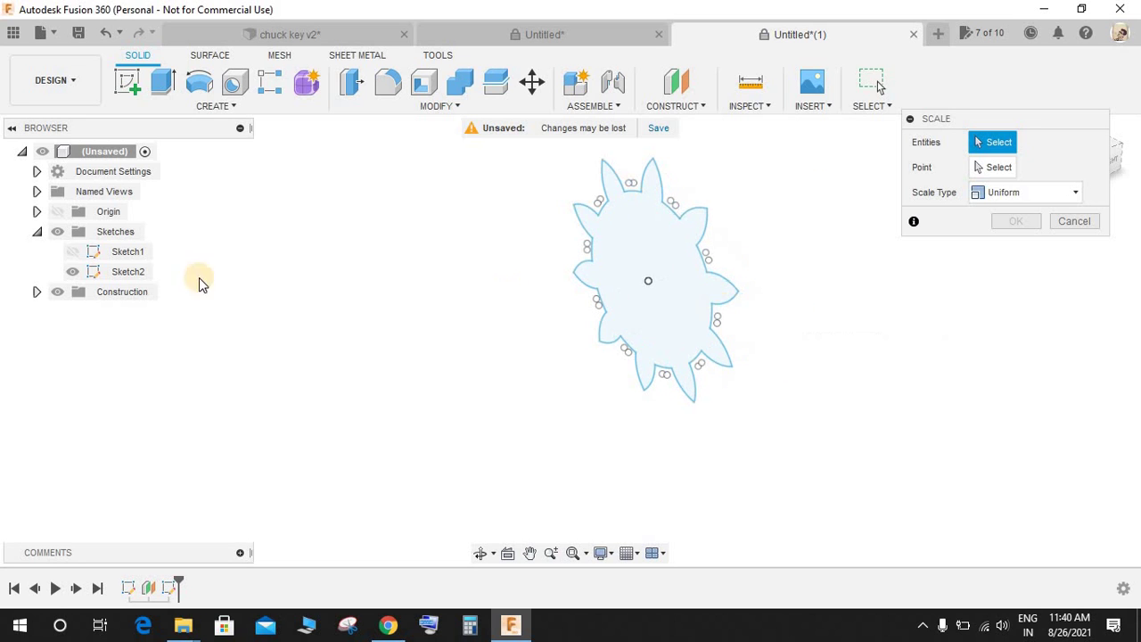
click(125, 272)
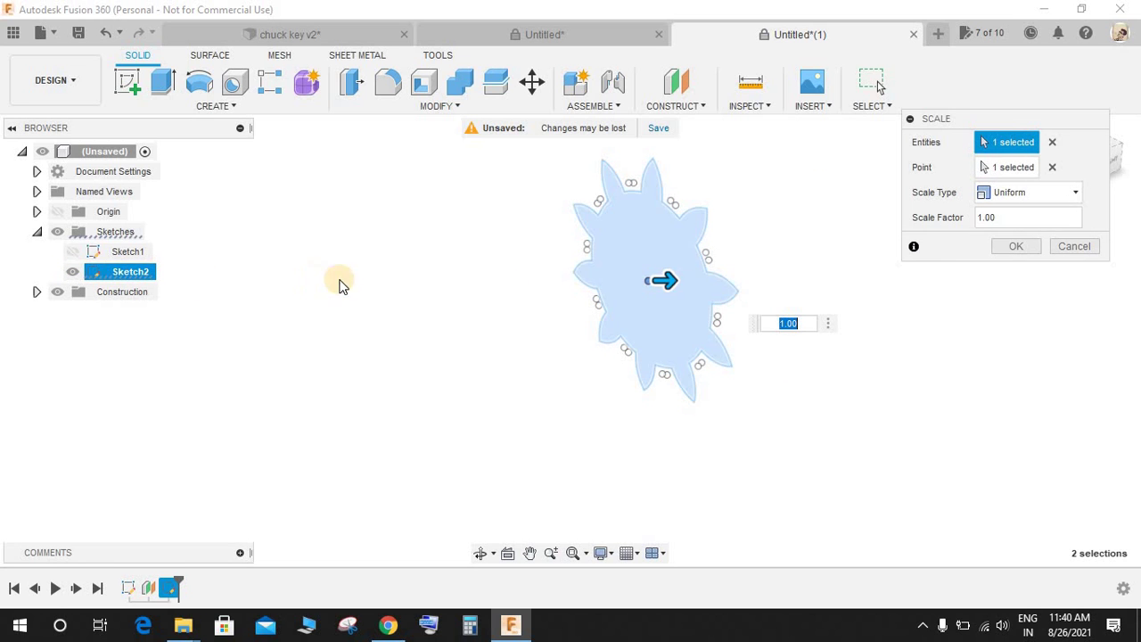
Scale the projected gear sketch uniformly by a factor of 2 about its centre point.
click(1003, 175)
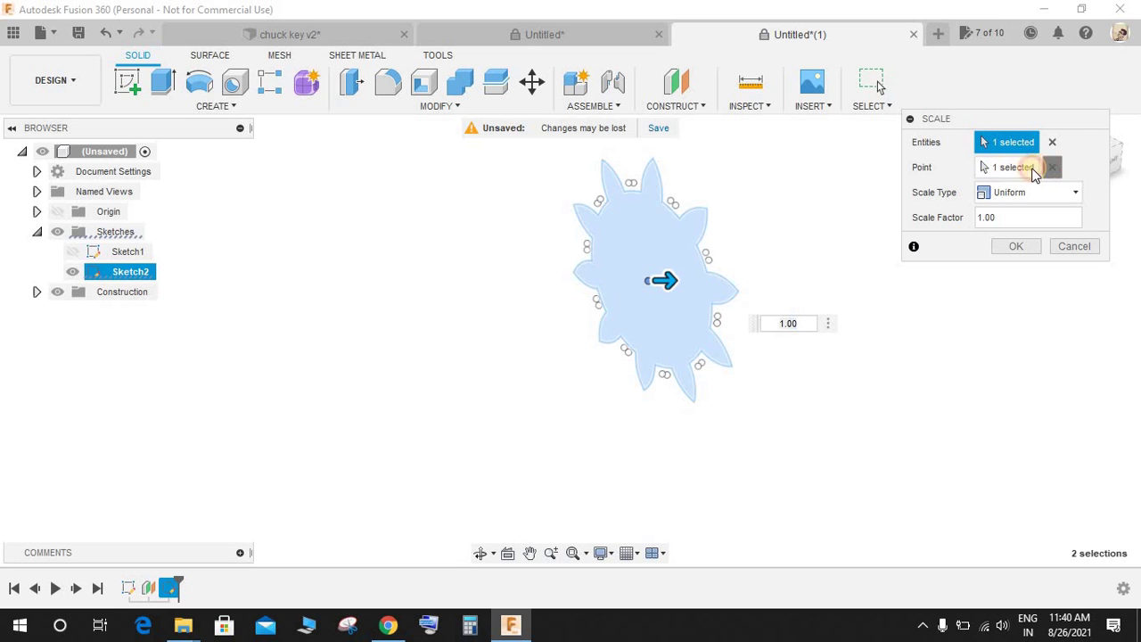
click(1052, 167)
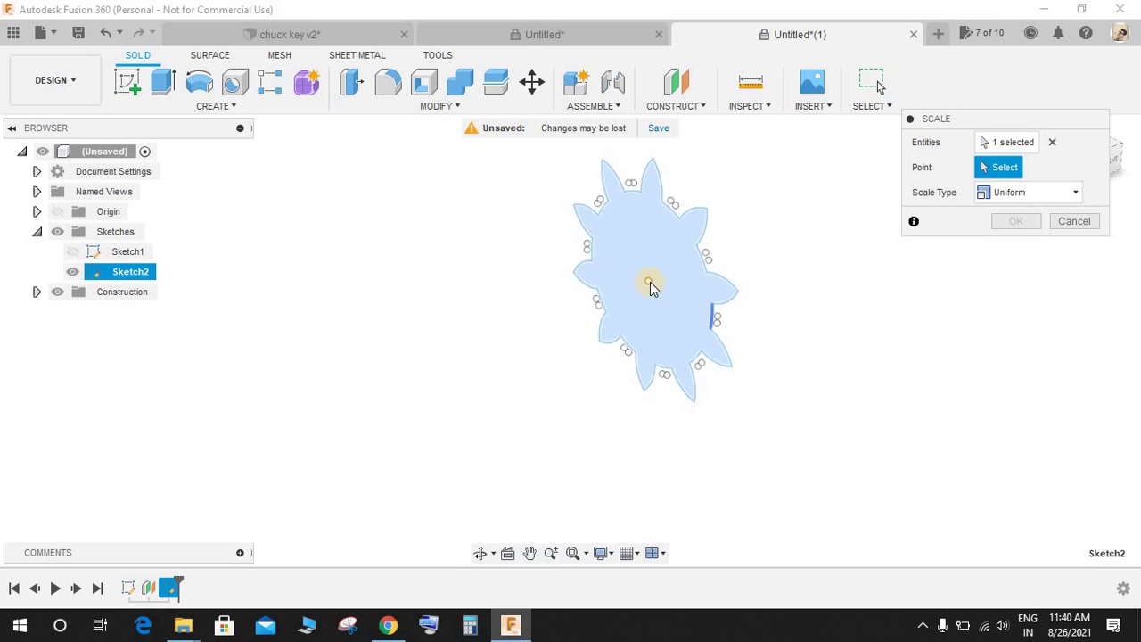
scroll(639, 292, up, 2)
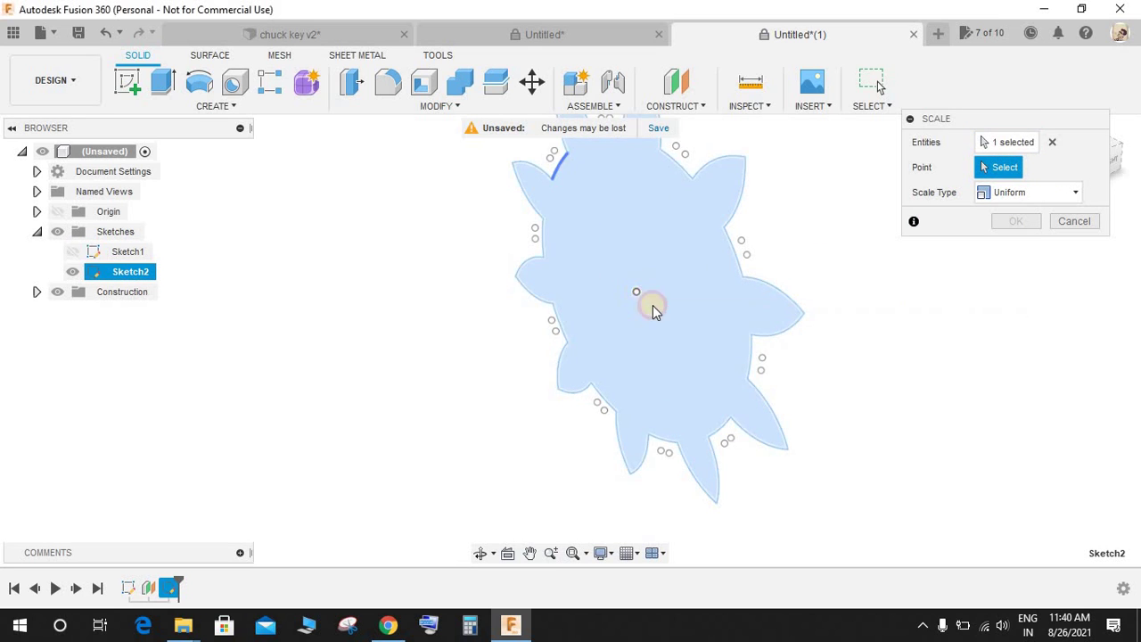
click(652, 308)
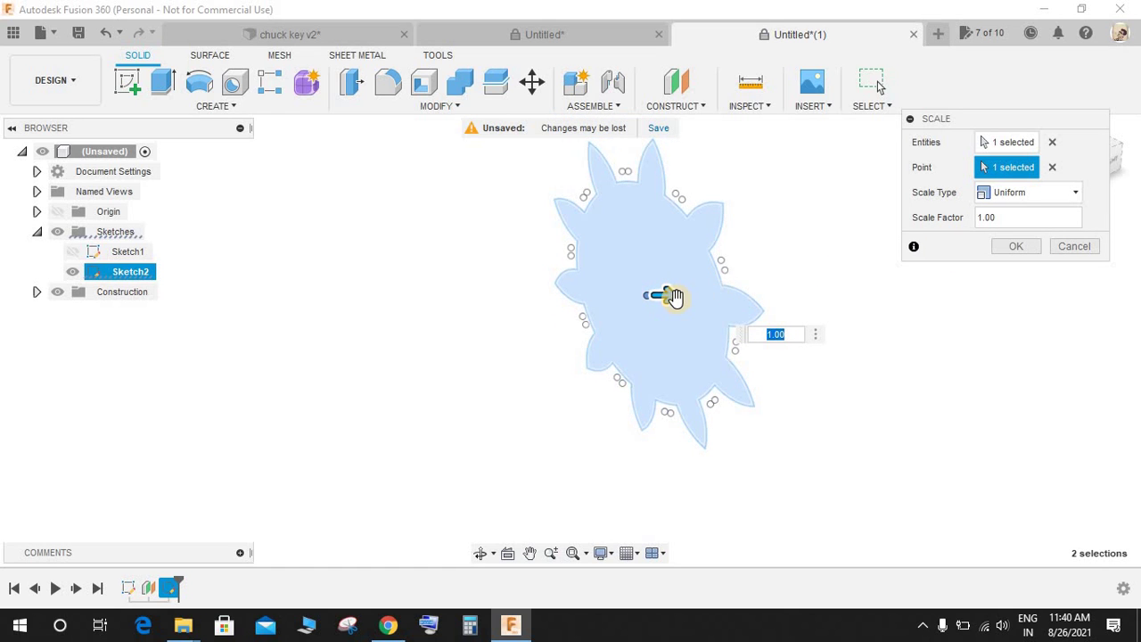
mouse_move(676, 297)
mouse_down()
mouse_move(719, 295)
mouse_move(707, 295)
mouse_up()
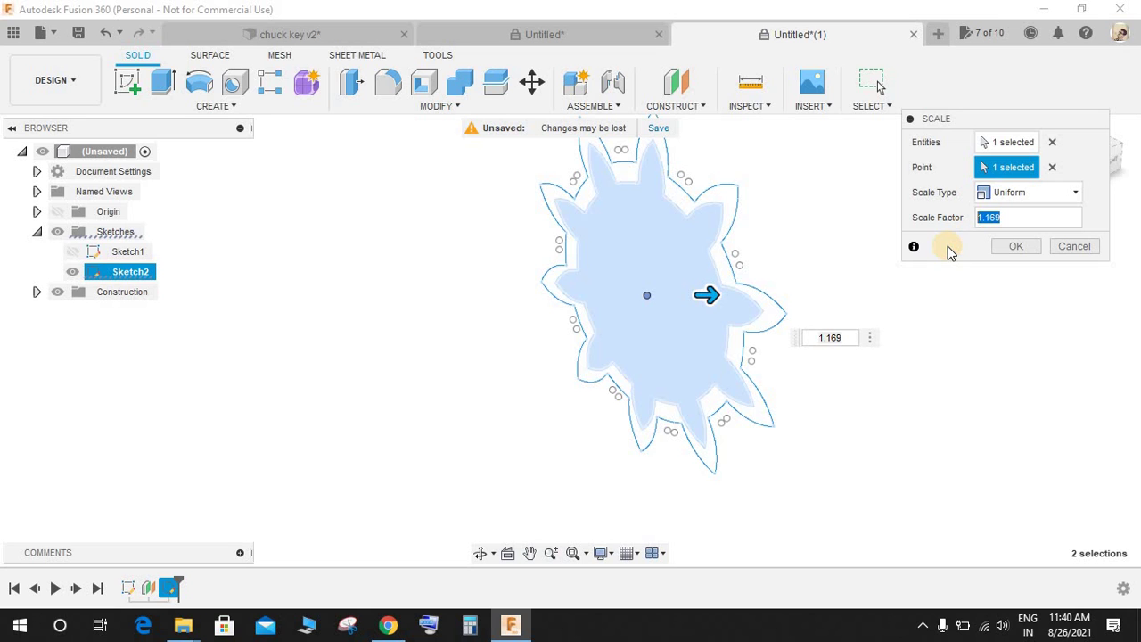
scroll(886, 363, down, 2)
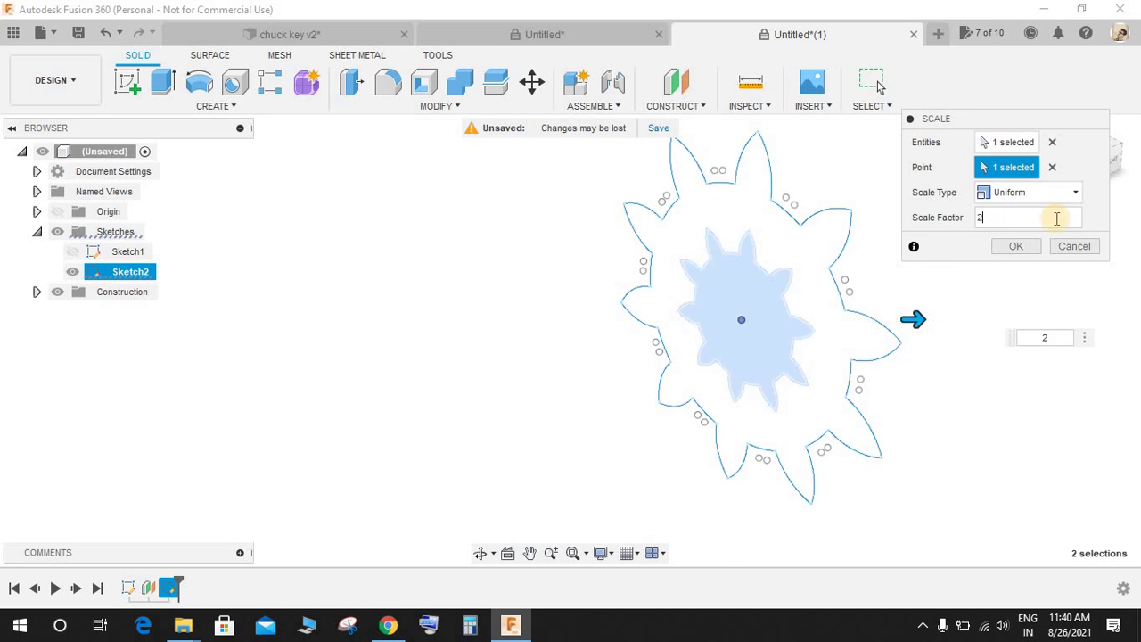
click(1017, 247)
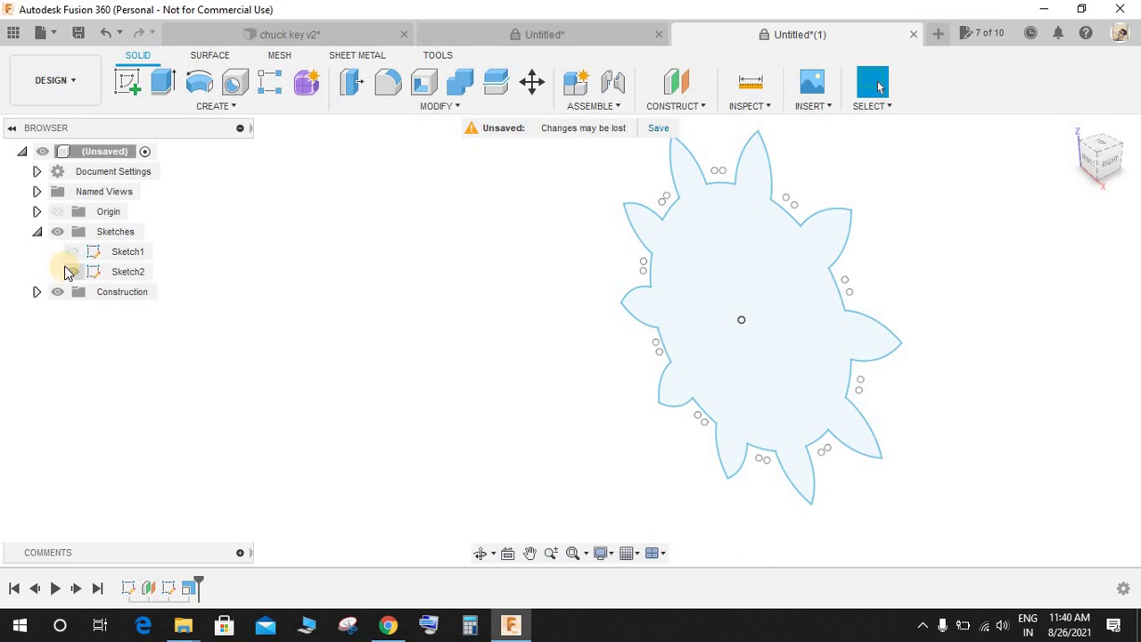
Show the original gear sketch again and loft from the enlarged gear profile to the small one as a new component.
mouse_move(883, 268)
shift+middle_down()
mouse_move(833, 241)
mouse_move(887, 258)
shift+middle_up()
click(244, 106)
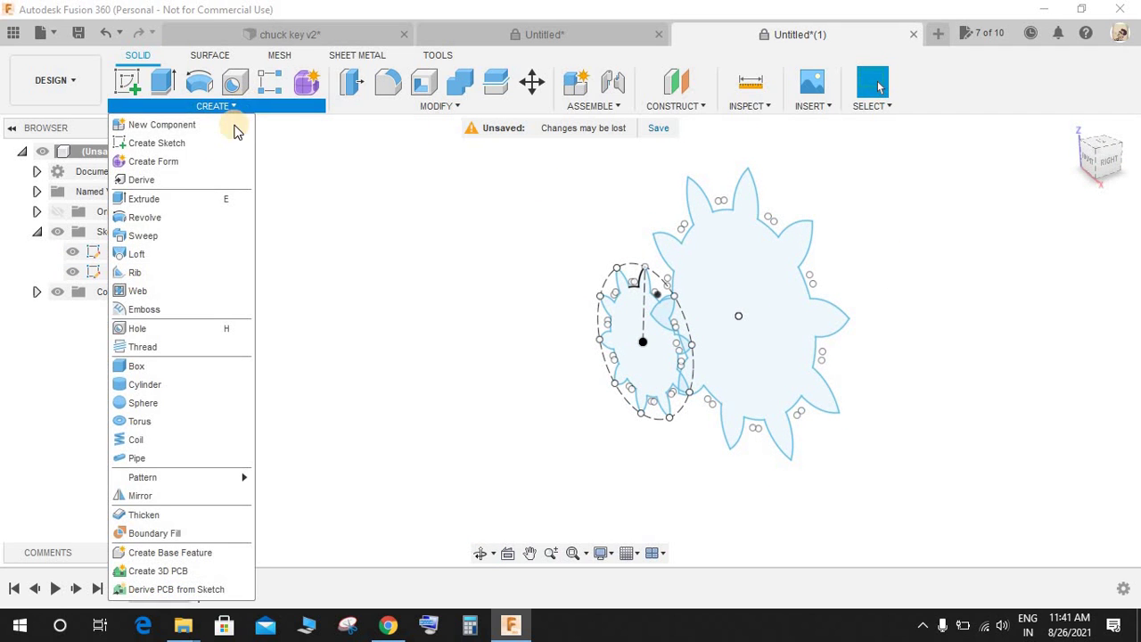
click(152, 254)
click(761, 252)
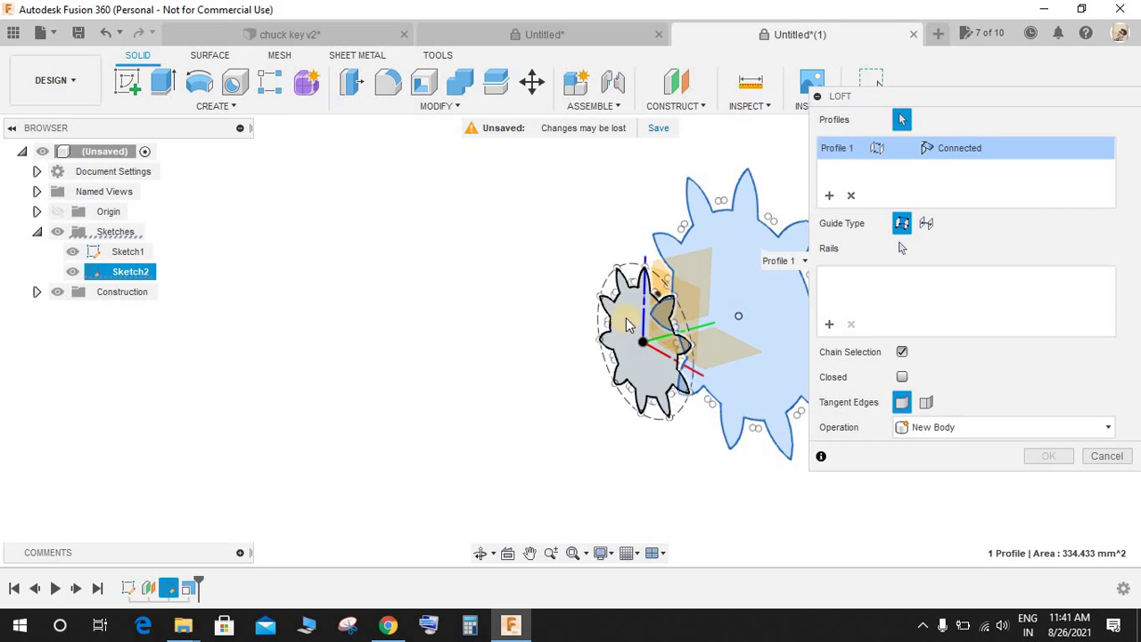
click(627, 321)
shift+middle_drag(566, 387, 655, 415)
click(929, 430)
click(941, 525)
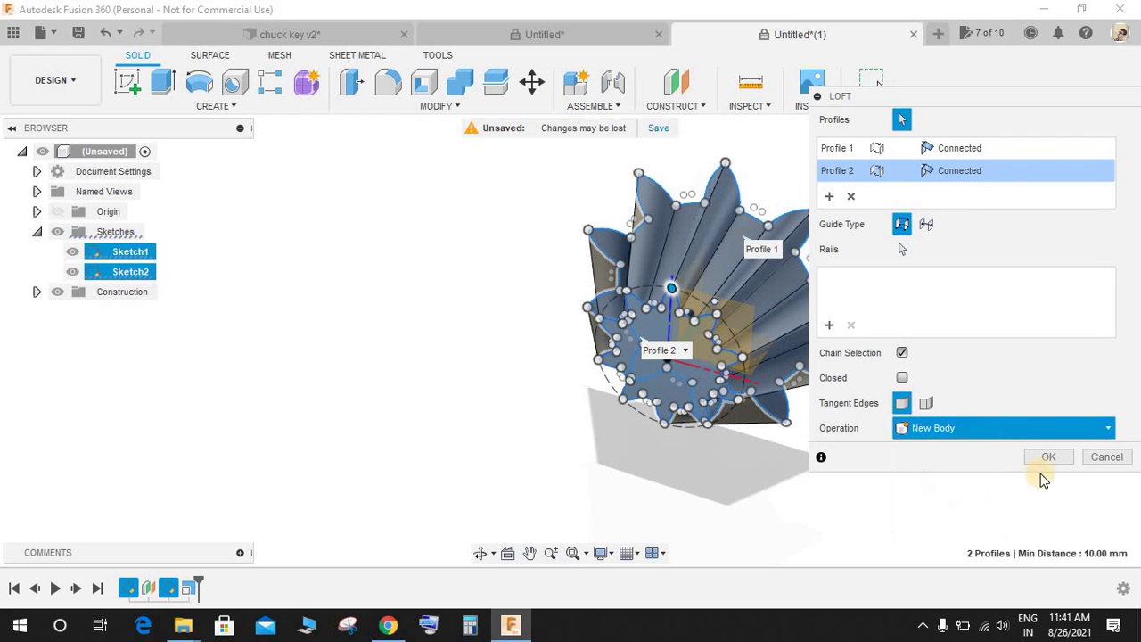
click(1052, 457)
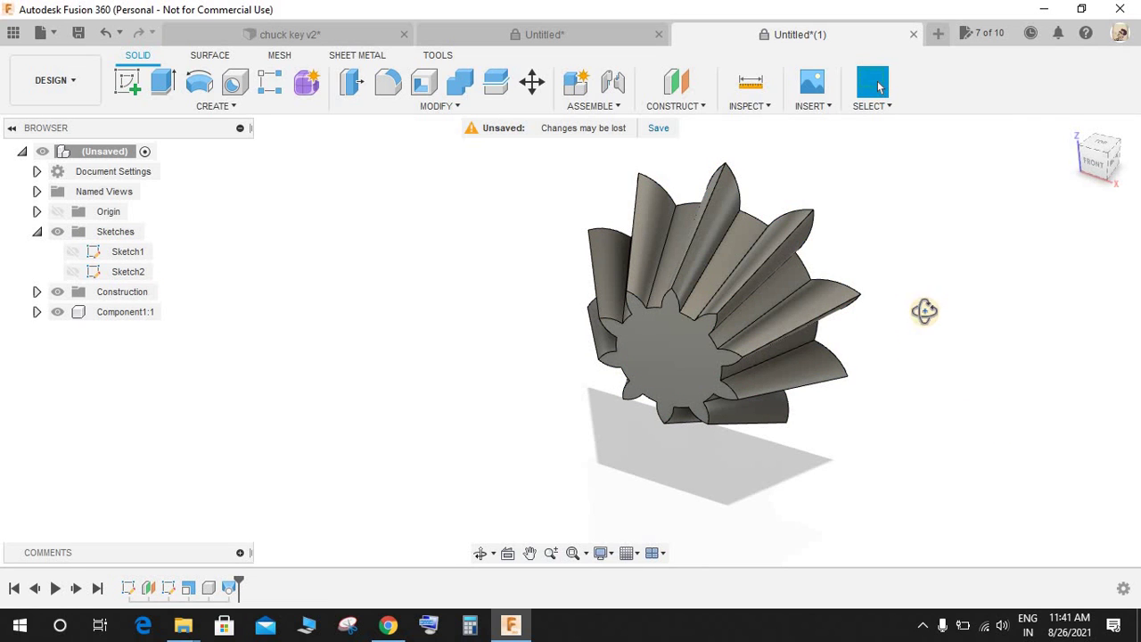
Start a fillet on the lofted gear and select the tip edges of its upper and left-hand teeth.
shift+middle_drag(925, 311, 888, 225)
scroll(887, 226, up, 3)
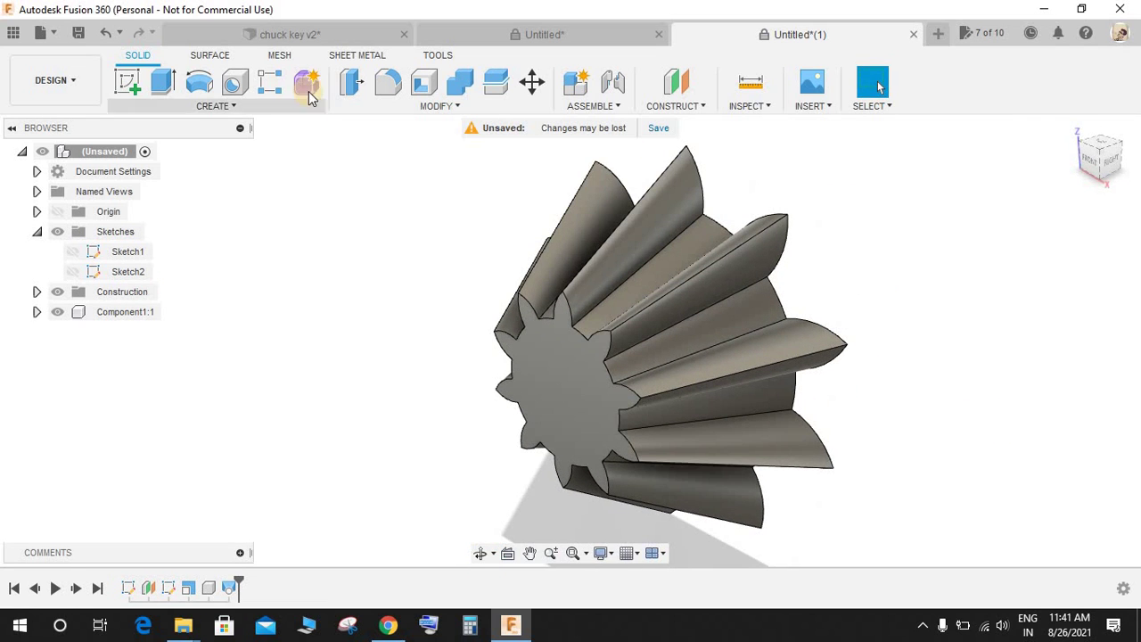
click(388, 82)
click(581, 187)
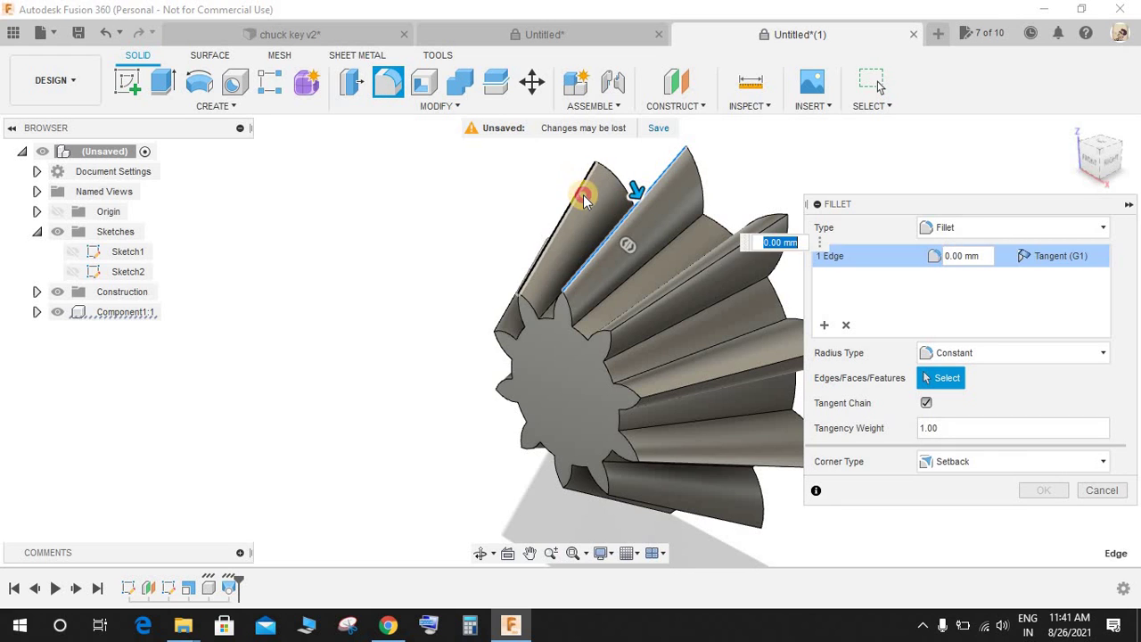
click(611, 247)
shift+middle_drag(612, 247, 713, 246)
click(716, 243)
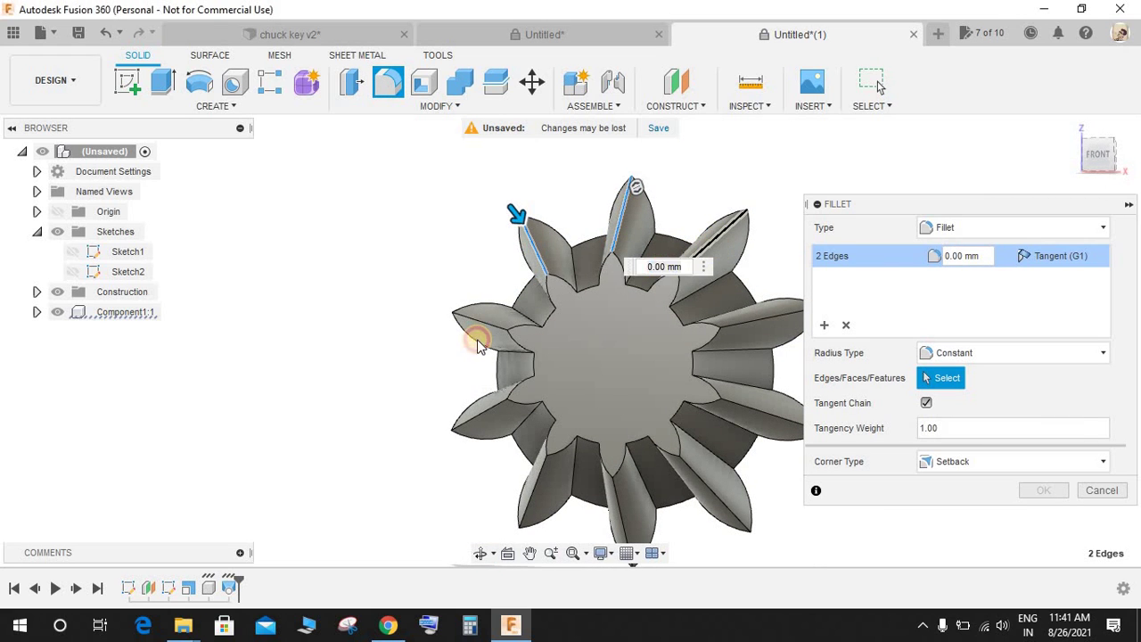
click(493, 386)
click(492, 401)
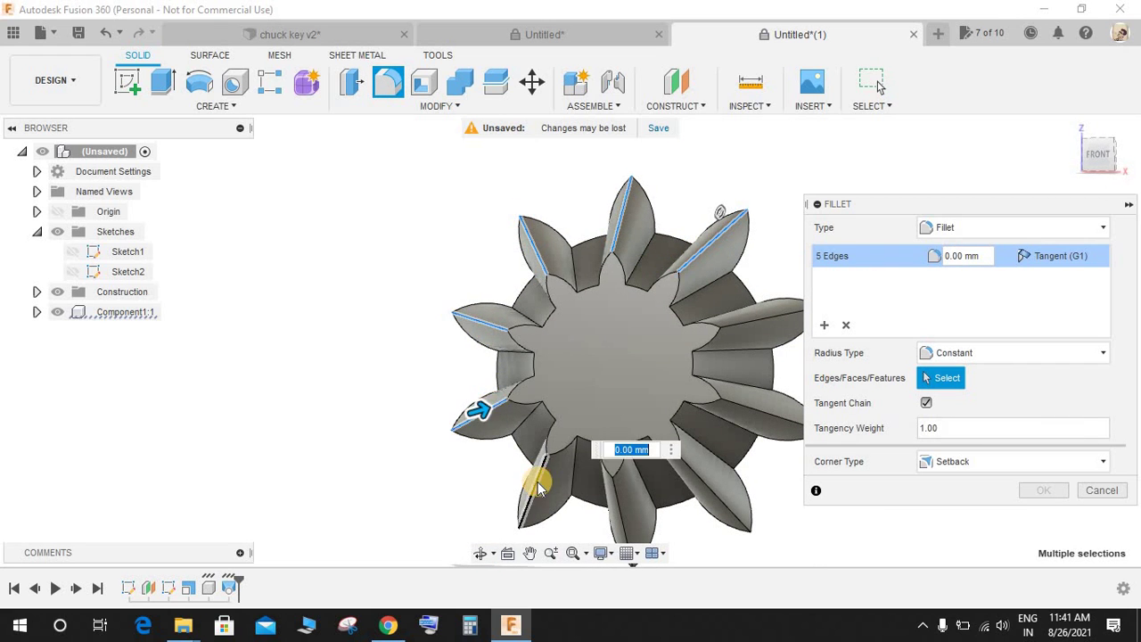
Add the tip edges of the remaining lower and right-hand teeth and create the constant-radius fillet on all ten.
click(543, 471)
click(612, 491)
click(690, 473)
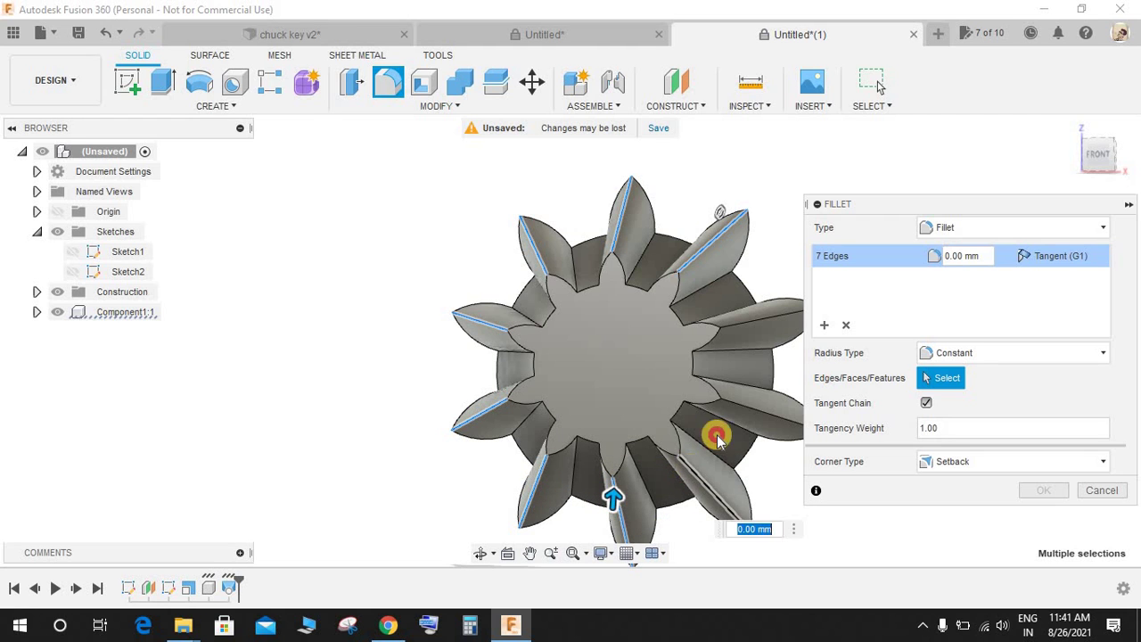
click(760, 317)
click(763, 323)
shift+middle_drag(764, 323, 764, 316)
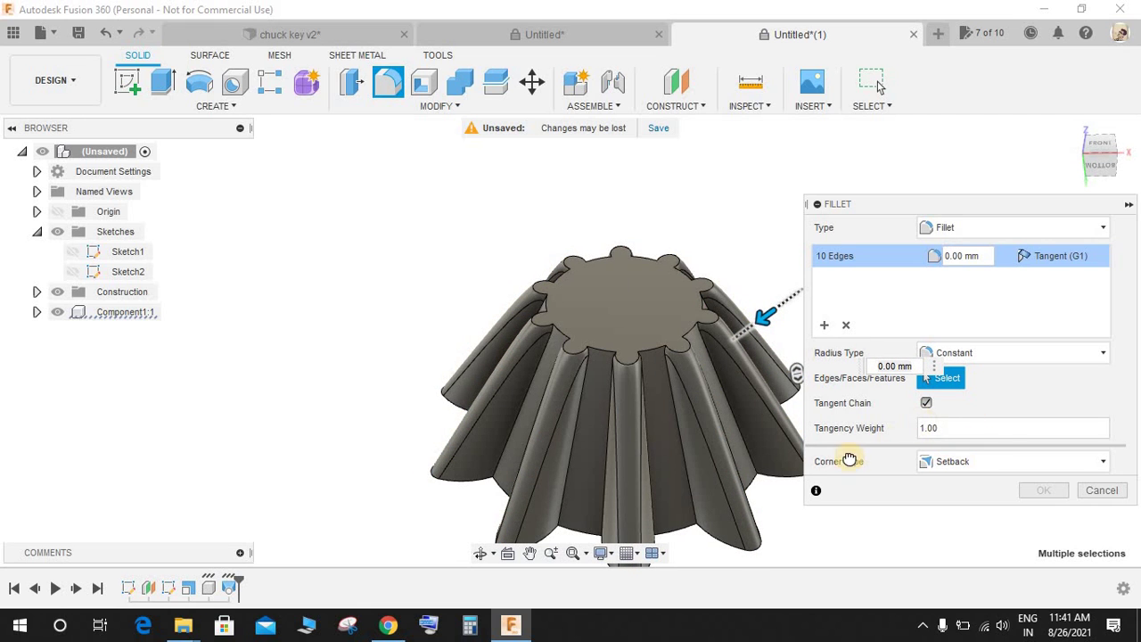
shift+middle_drag(687, 265, 765, 311)
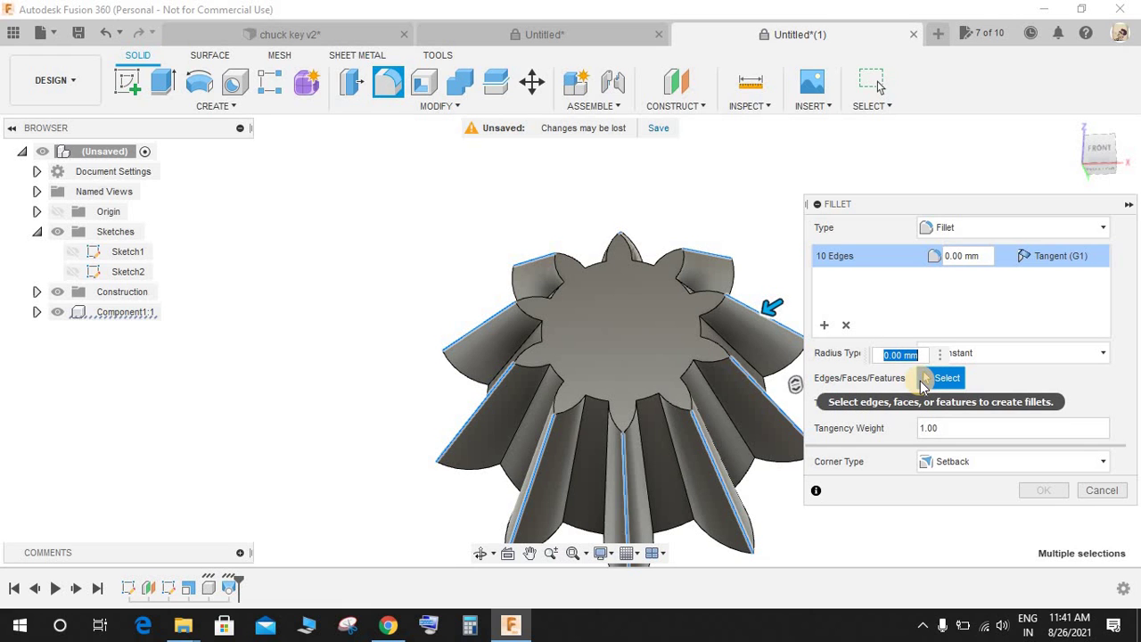
key(Escape)
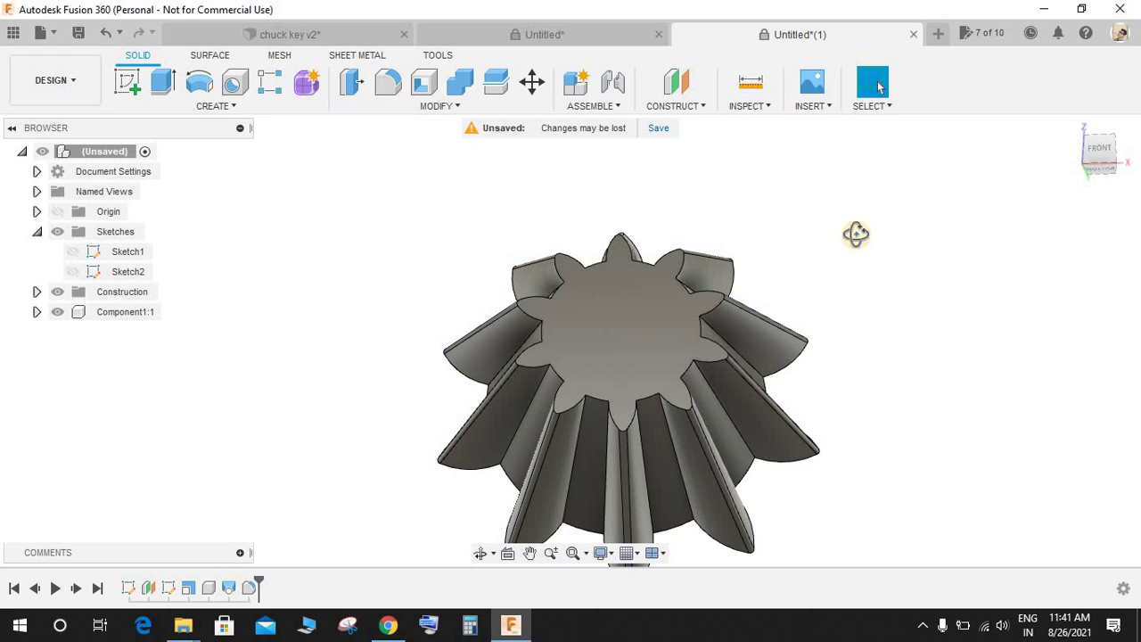
Start a sketch on the vertical origin plane through the gear's axis and draw a horizontal line from the origin past the gear's large end.
shift+middle_drag(856, 234, 749, 314)
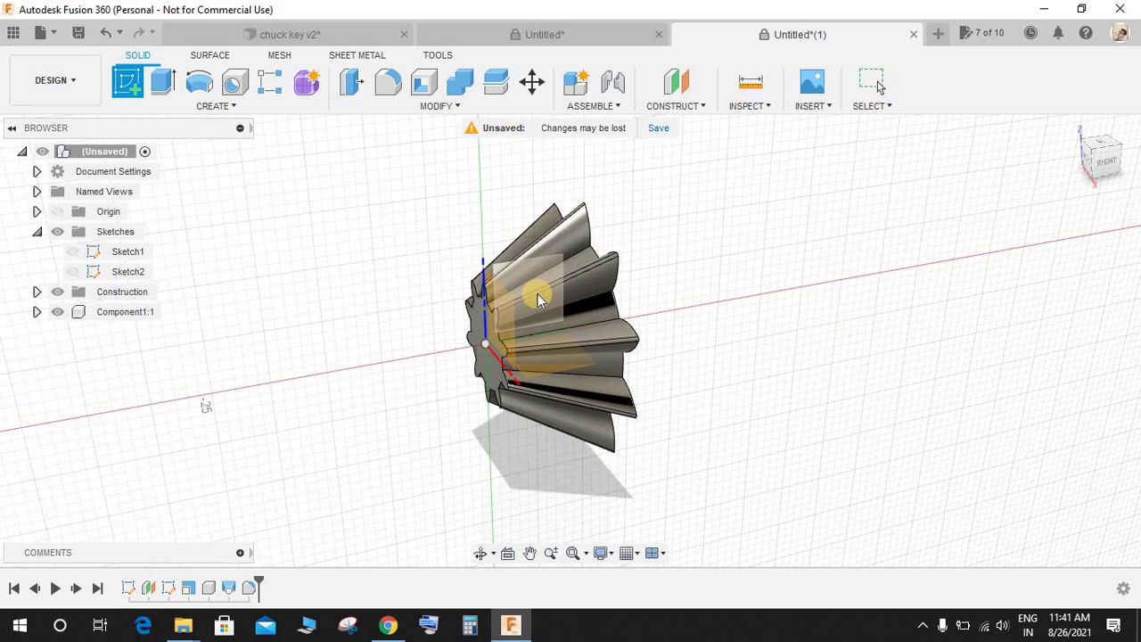
click(538, 293)
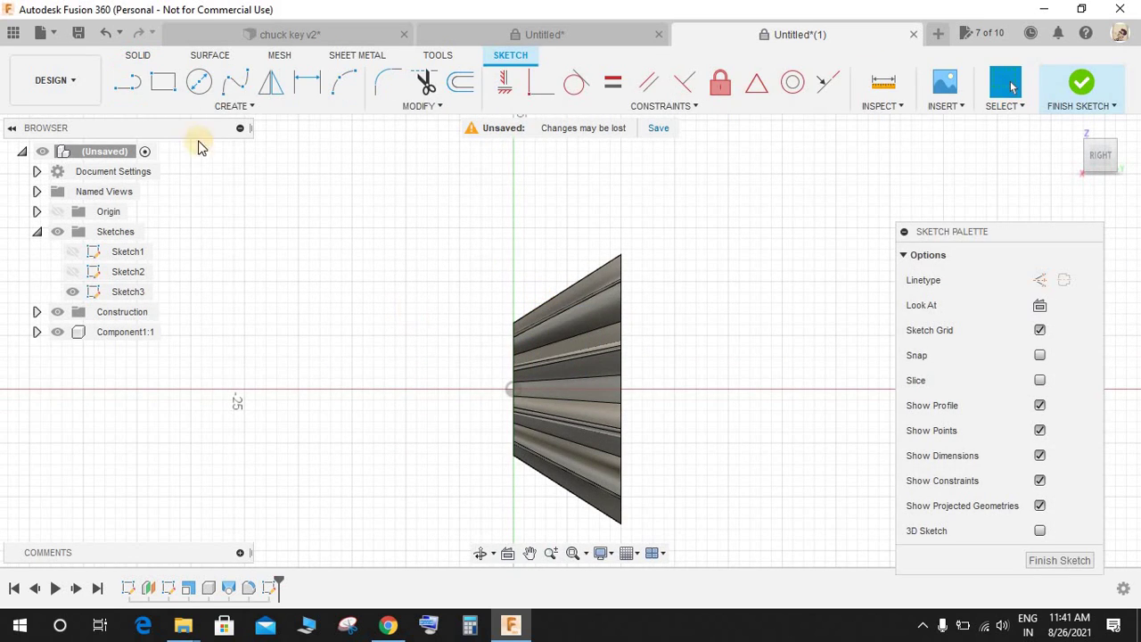
click(134, 87)
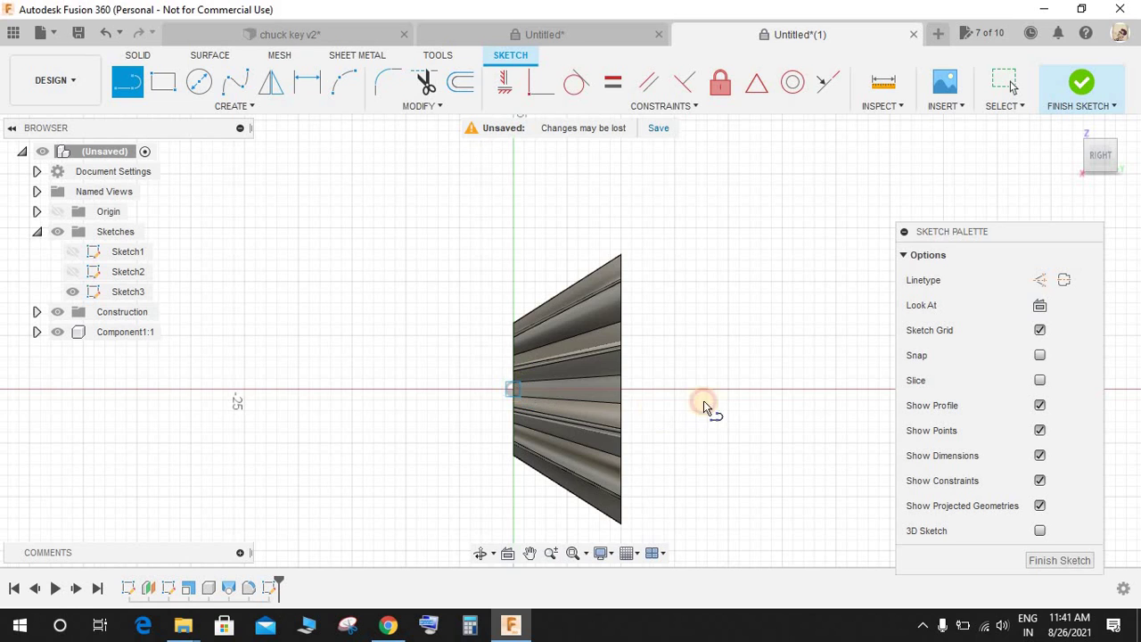
click(738, 390)
key(Escape)
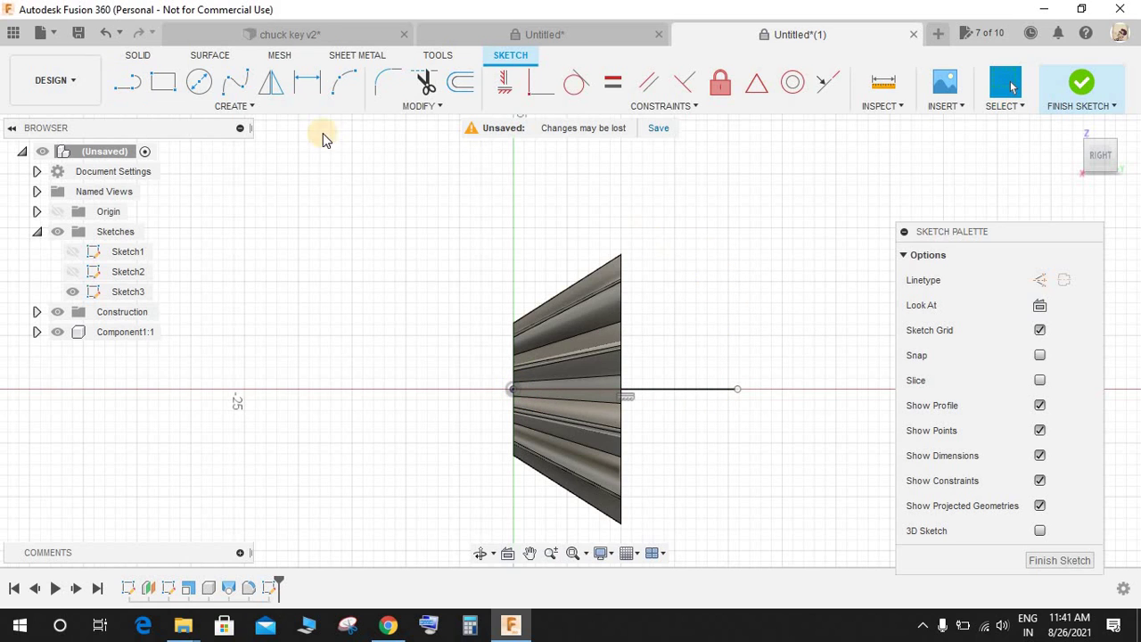
Sketch a two-point rectangle overlapping the upper corner of the gear's large end.
key(r)
click(571, 236)
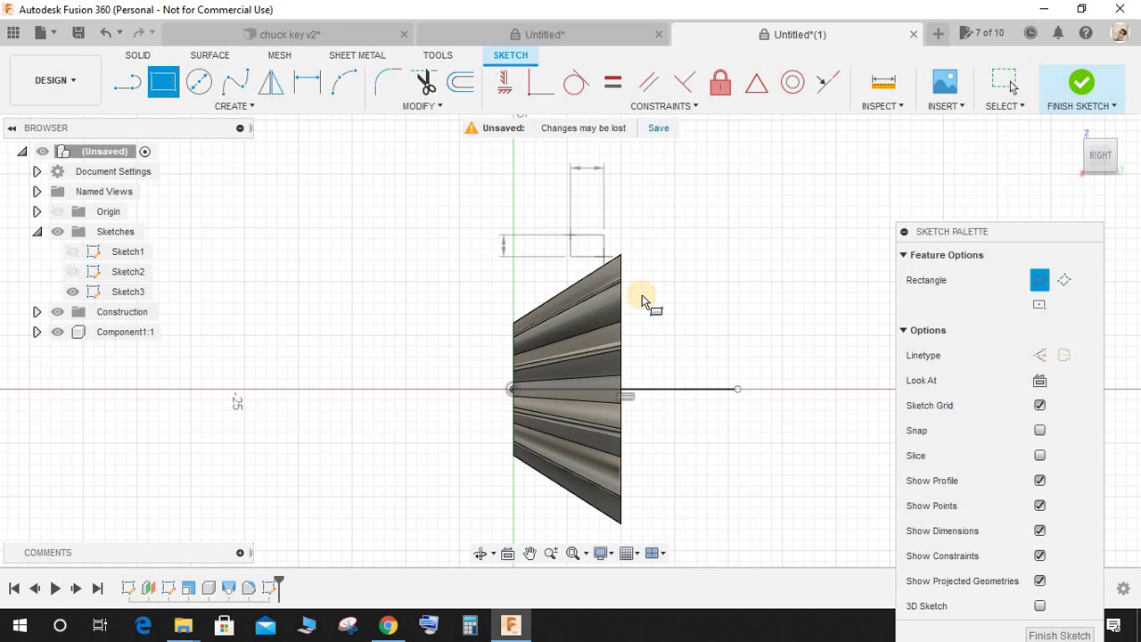
click(648, 294)
key(Escape)
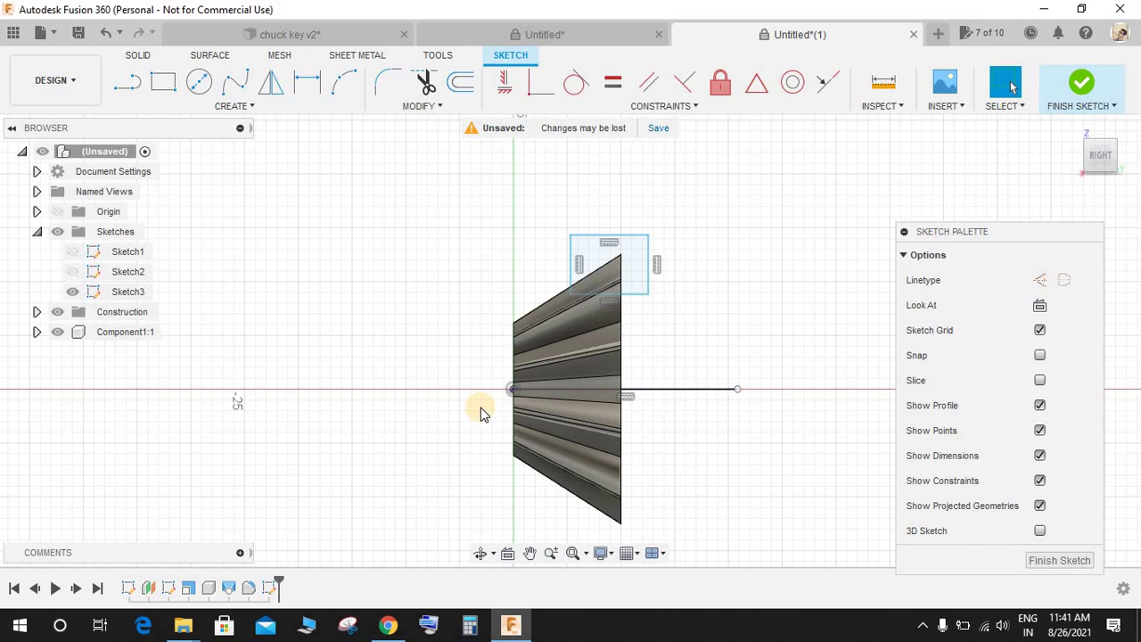
Draw a vertical line from the origin upwards along the gear's small end face, reaching above the rectangle.
key(r)
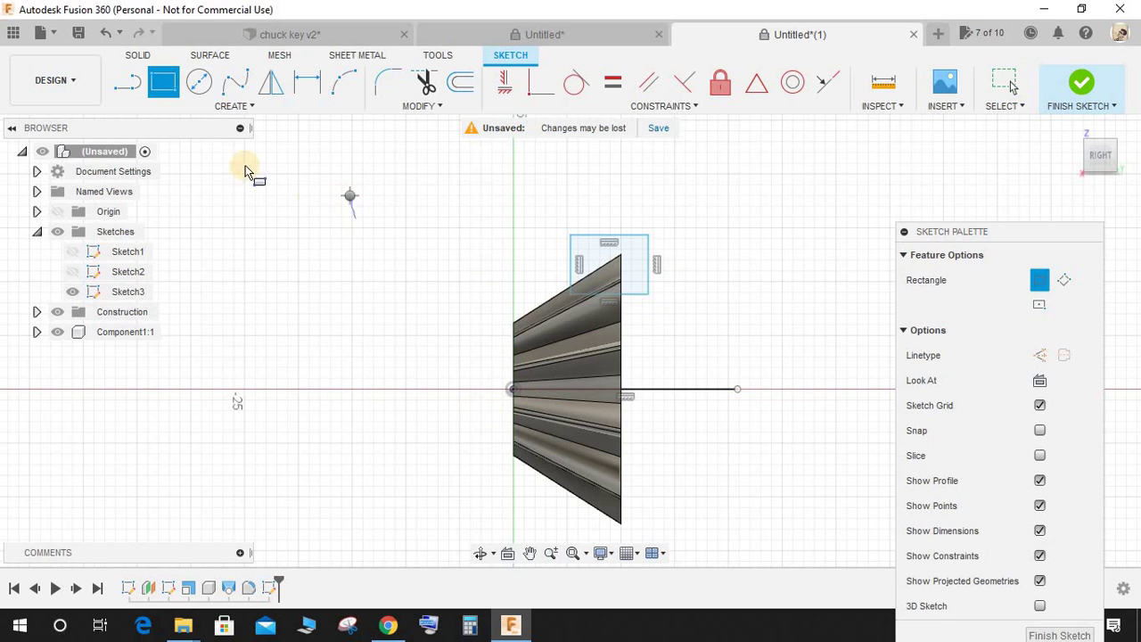
click(128, 84)
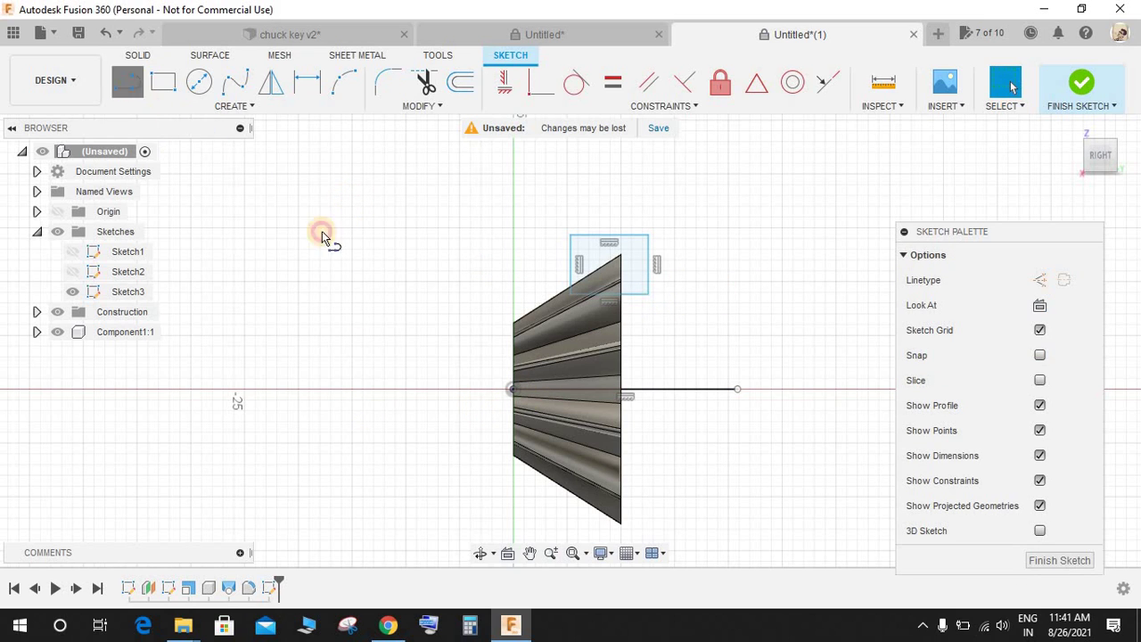
click(514, 216)
key(Escape)
Dimension the rectangle's lower edge 10 mm above the horizontal axis line.
key(d)
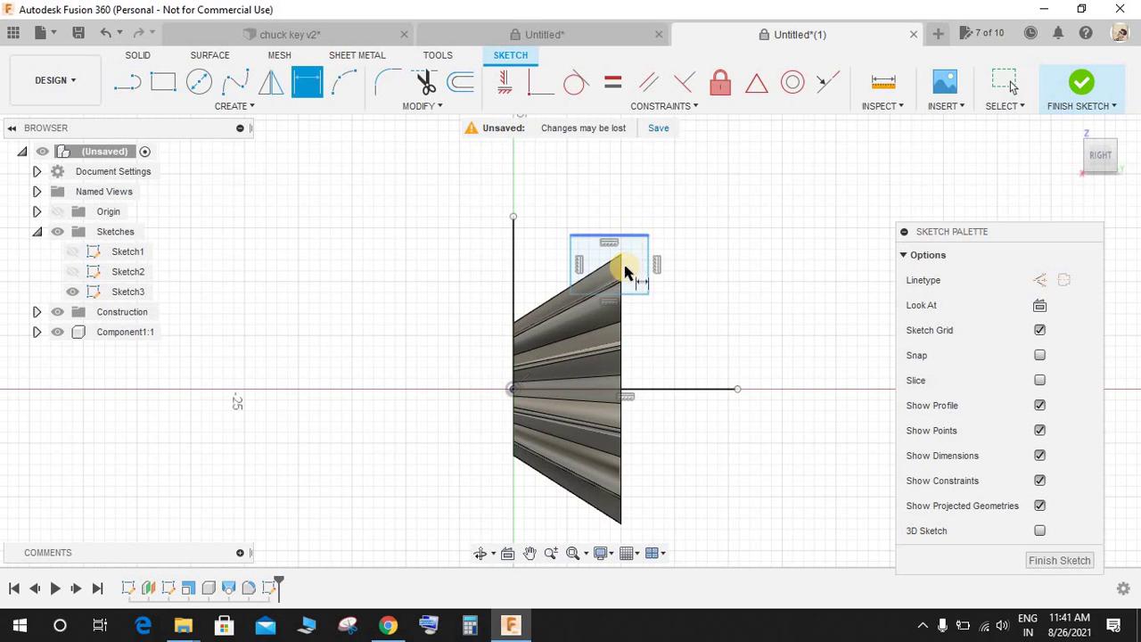
click(637, 298)
click(628, 382)
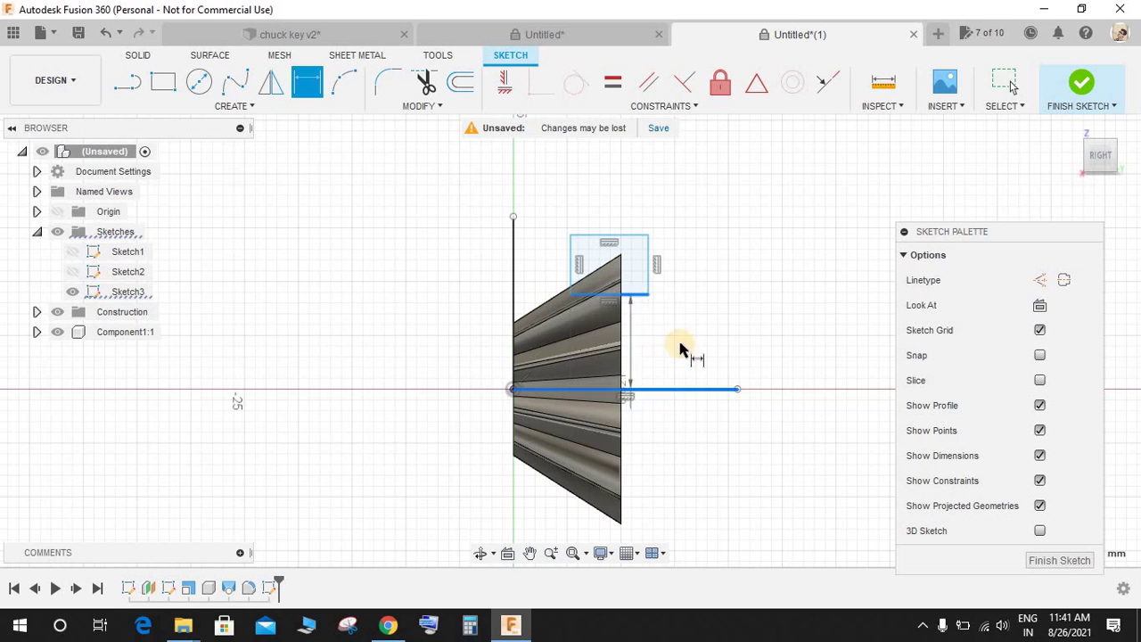
click(764, 346)
text(10)
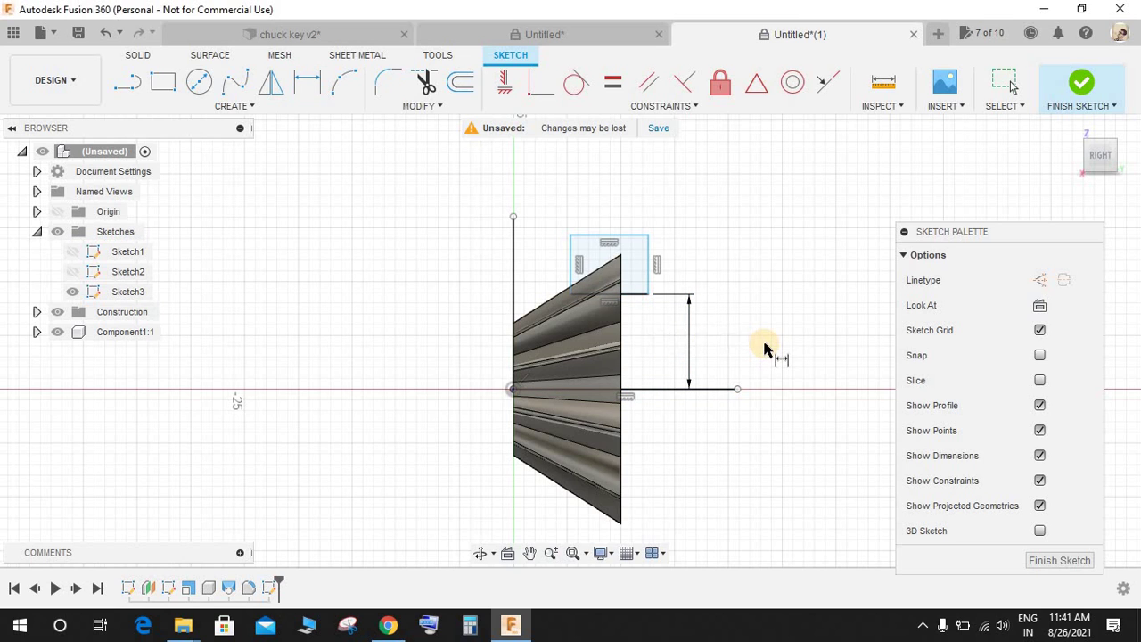
key(Return)
key(Escape)
Change the rectangle's distance from the axis line to 11 mm, settle on 10.5 mm, and finish the sketch.
double_click(683, 340)
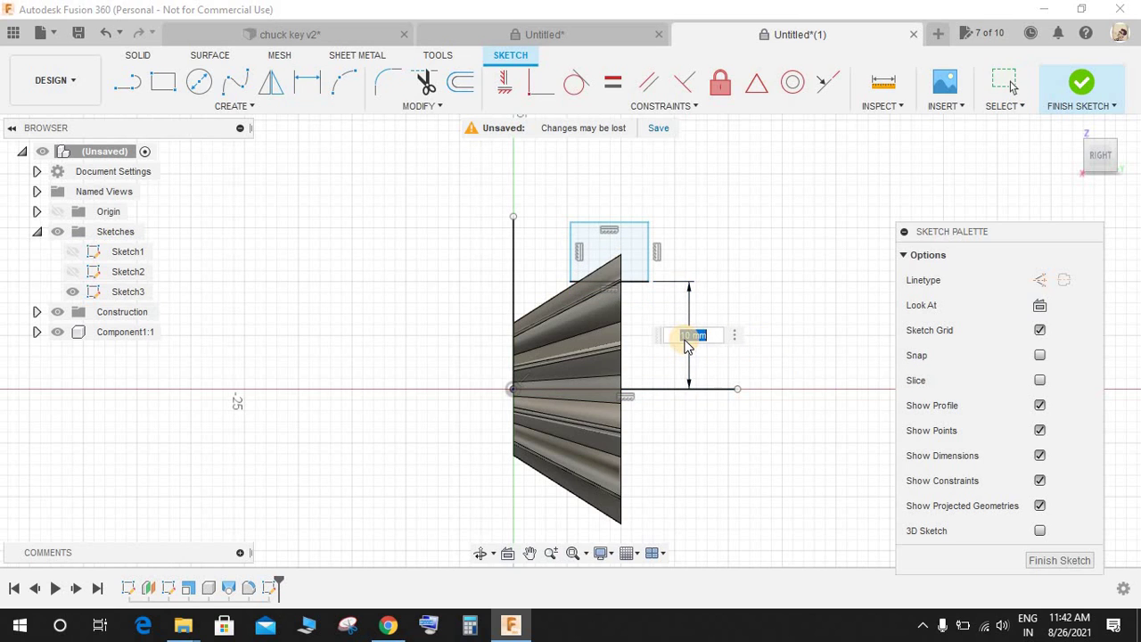
key(Return)
double_click(683, 340)
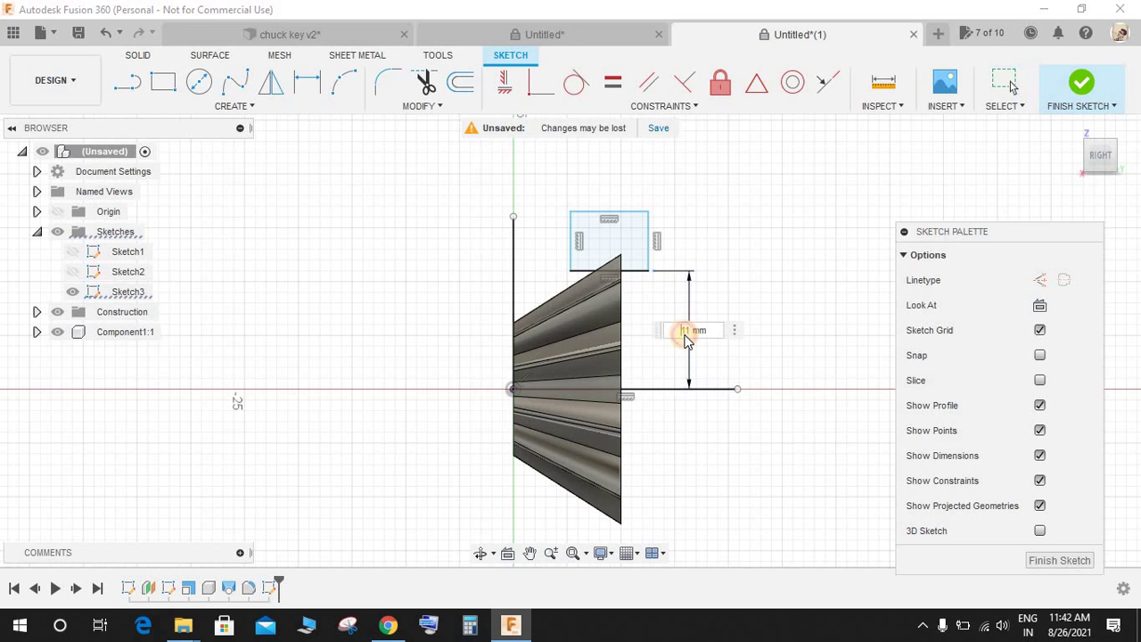
key(Return)
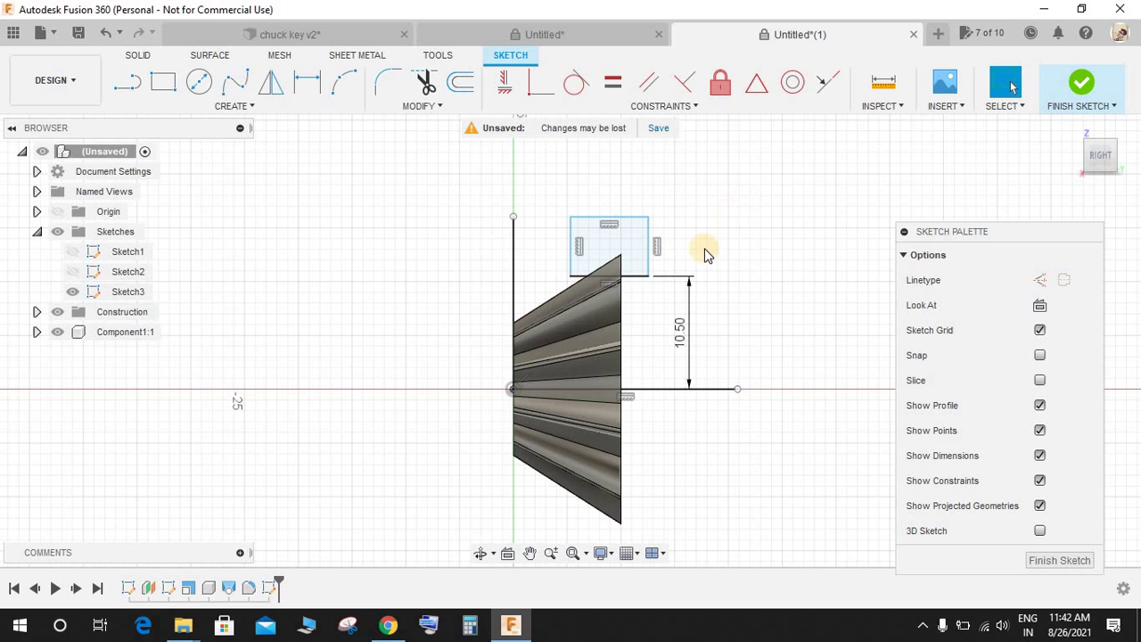
click(1082, 89)
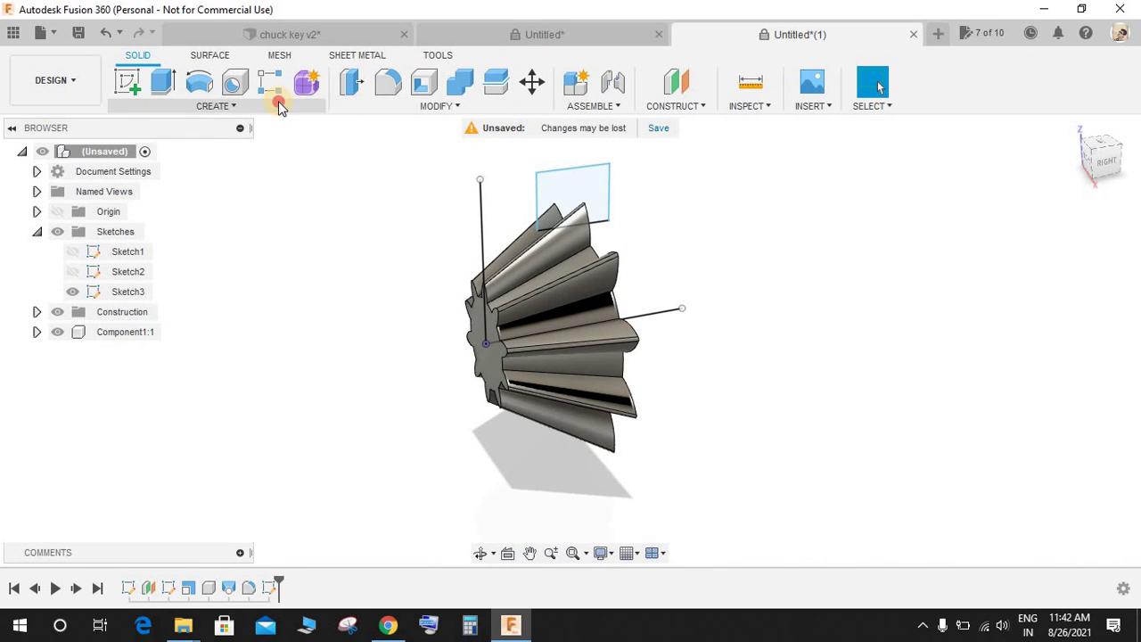
Revolve the rectangle profile a full turn around the horizontal axis line to cut the outer tooth tips at the gear's large end.
click(279, 105)
click(199, 82)
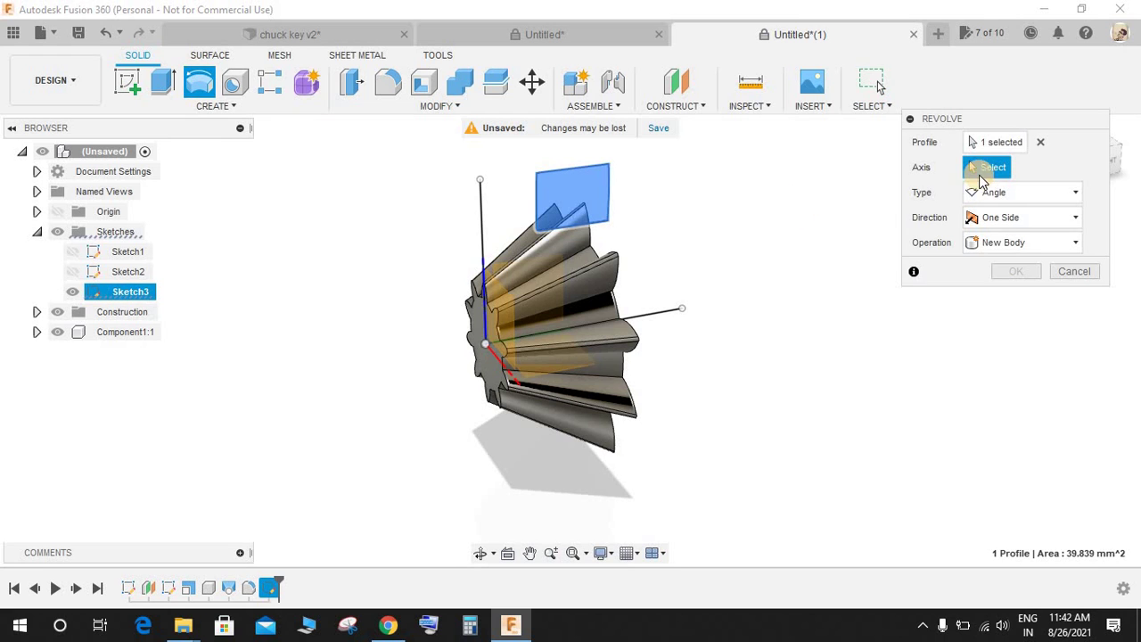
click(658, 314)
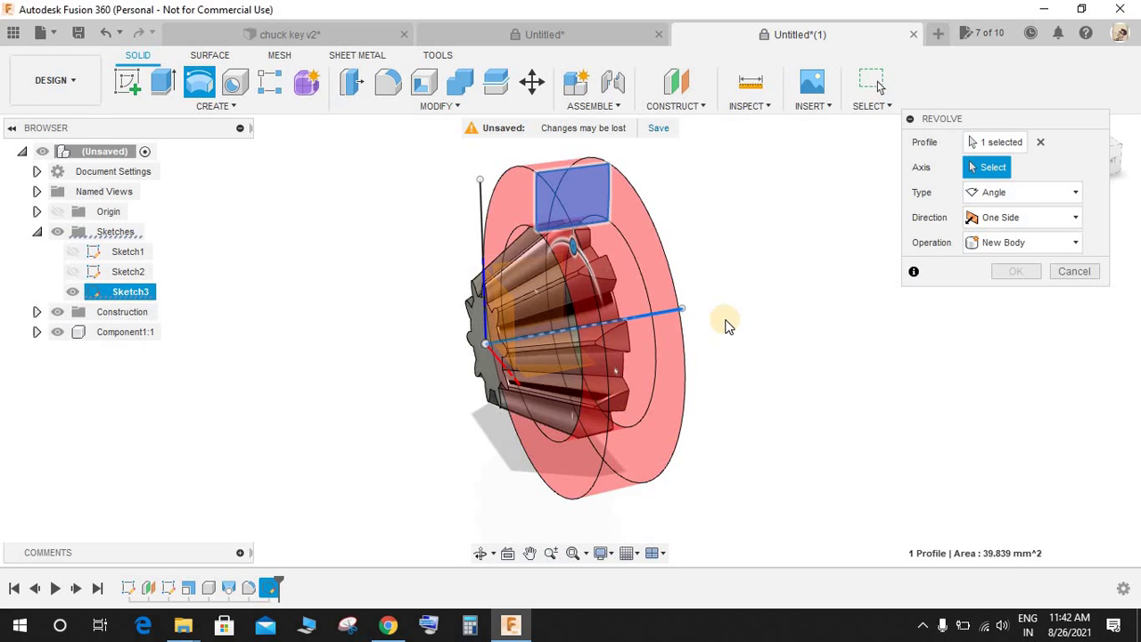
key(Return)
Sketch a 4 mm diameter circle centred on the origin on the gear's small end face and finish the sketch.
mouse_move(765, 280)
shift+middle_down()
mouse_move(652, 255)
mouse_move(782, 250)
mouse_move(834, 263)
mouse_move(811, 250)
shift+middle_up()
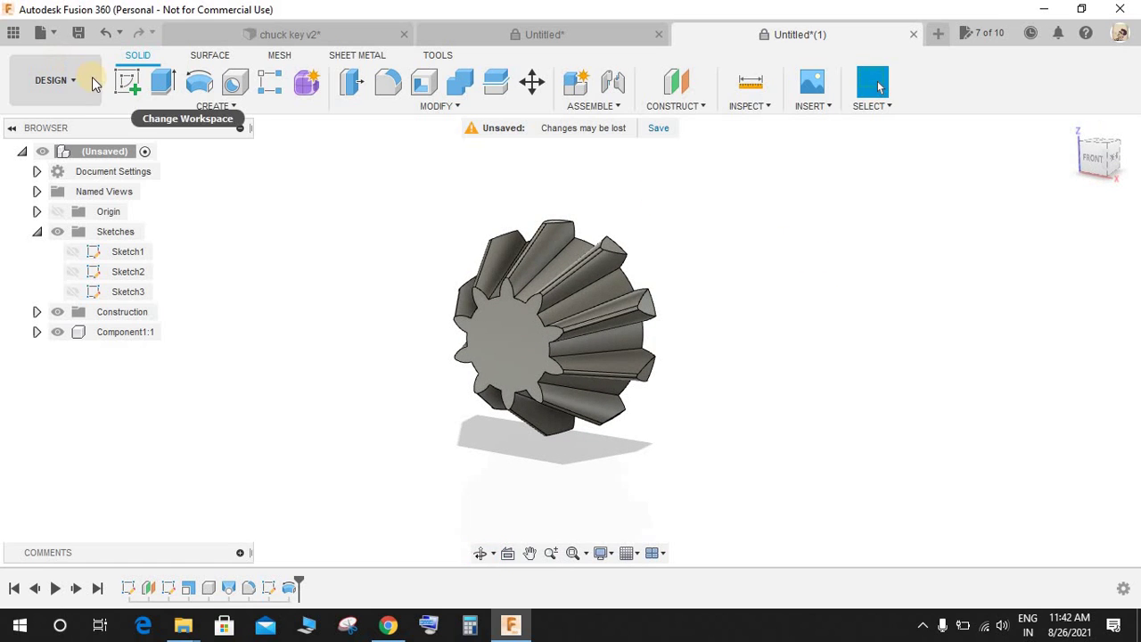
click(127, 82)
click(511, 370)
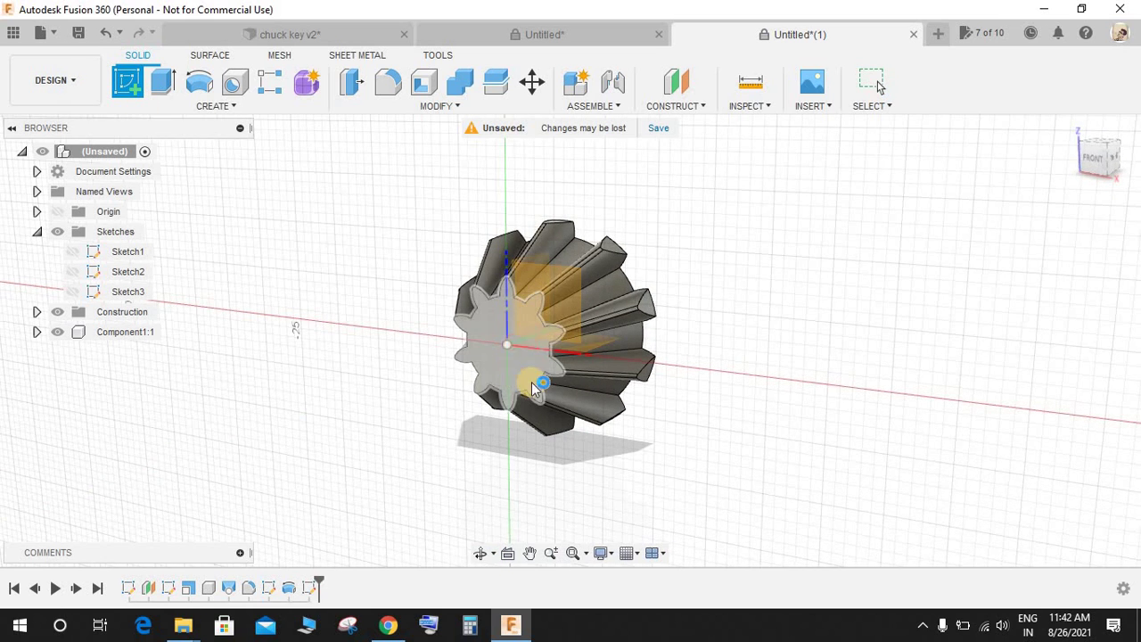
key(c)
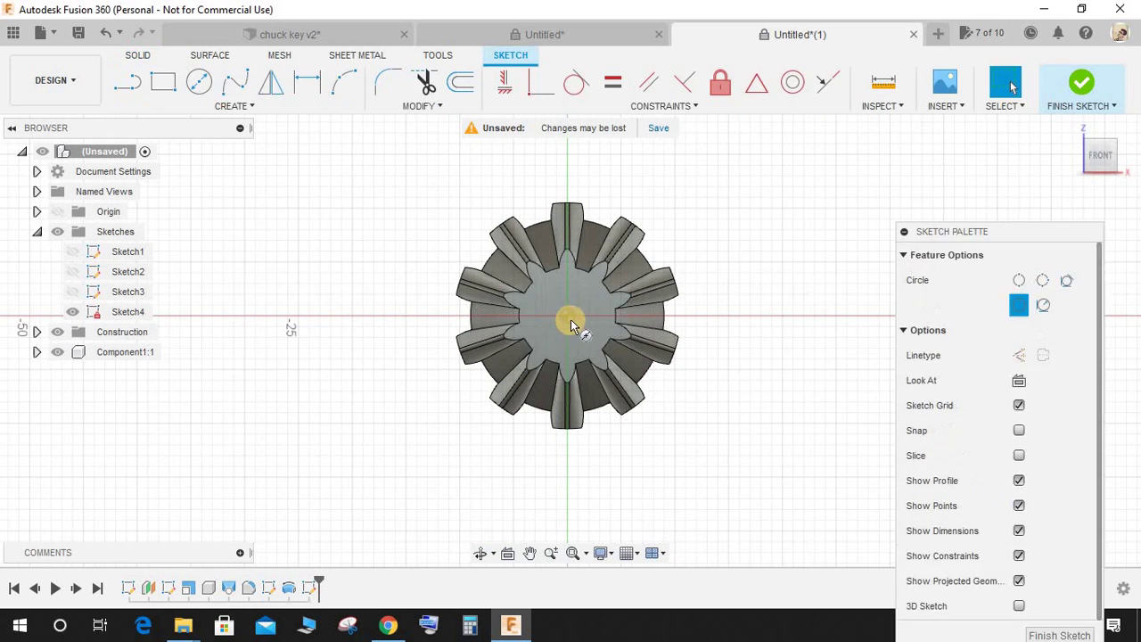
click(567, 316)
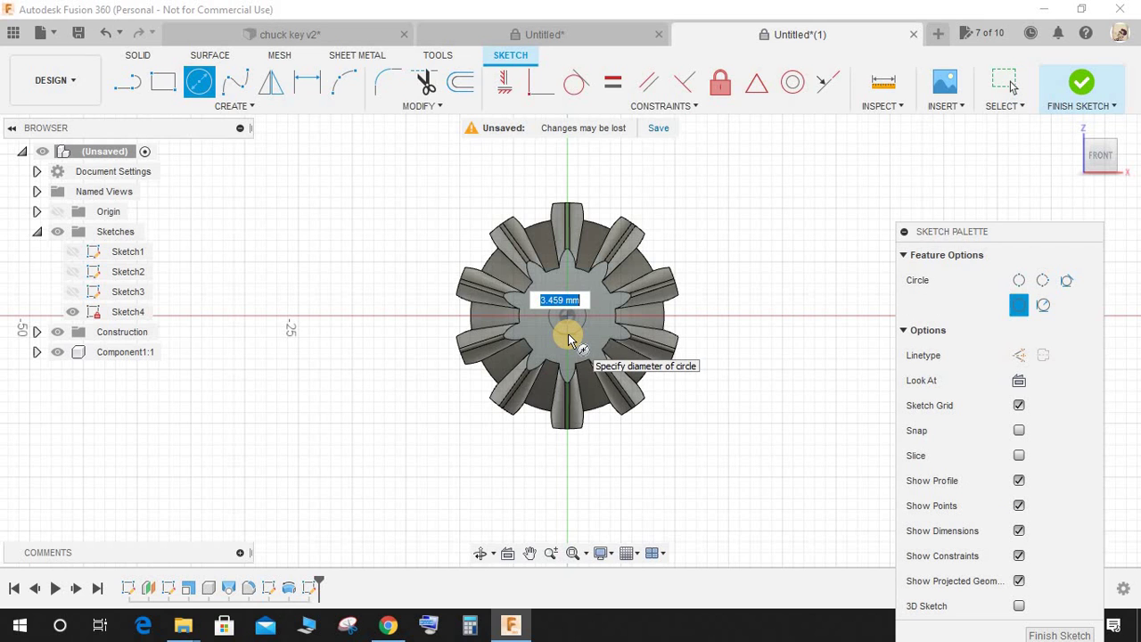
key(Return)
key(Escape)
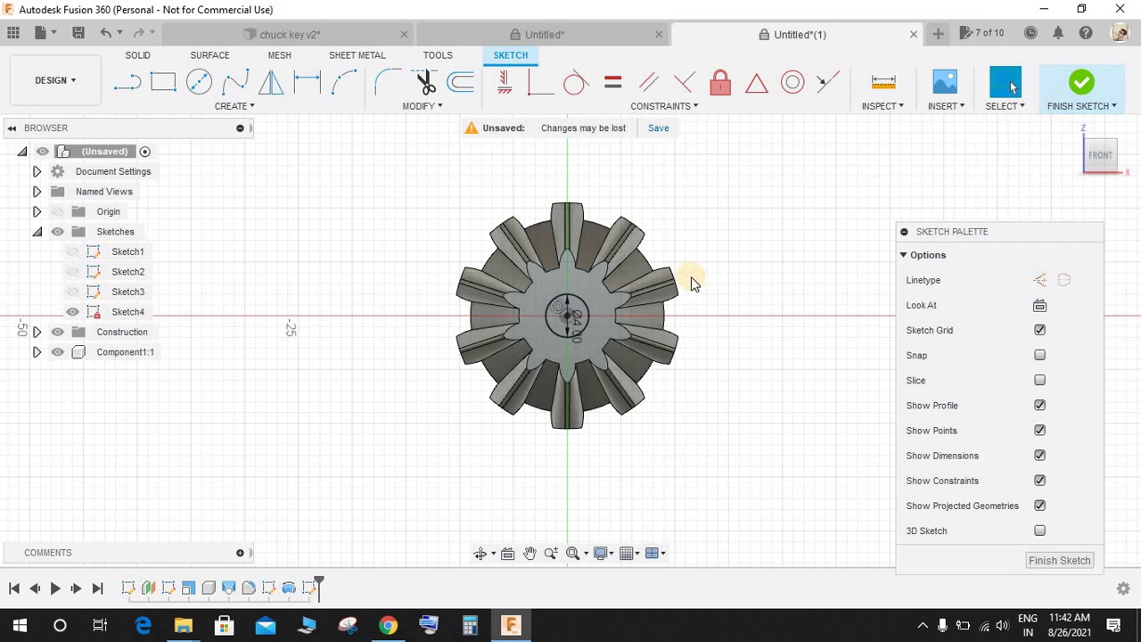
click(1083, 132)
Extrude the 4 mm circle 3 mm outwards from the small end face as a pin joined to the gear.
click(137, 54)
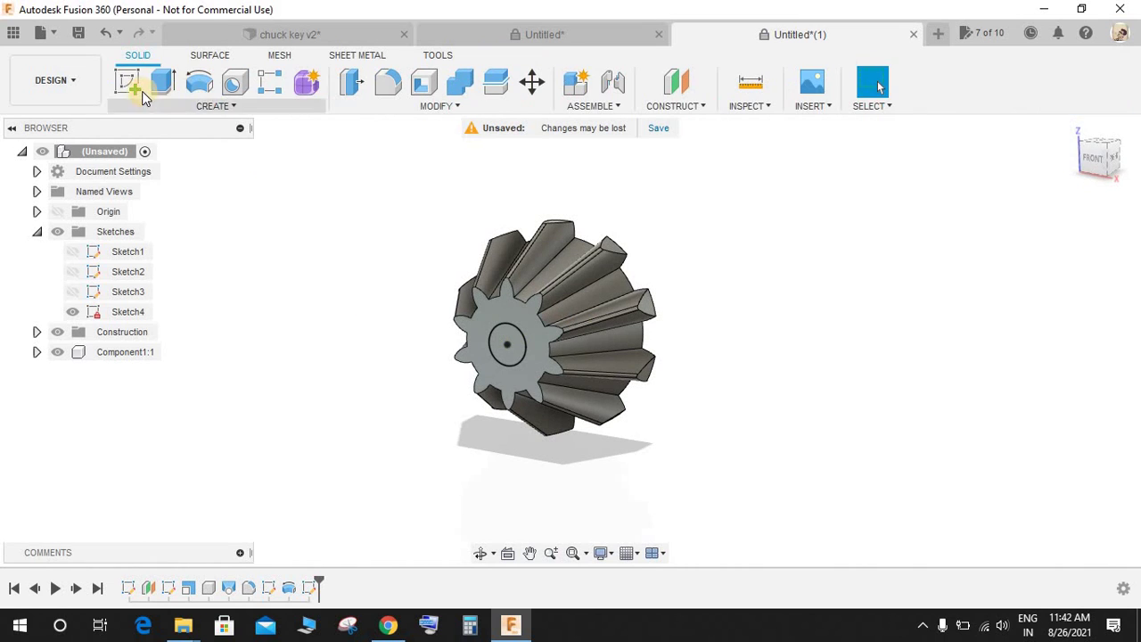
click(162, 82)
click(513, 340)
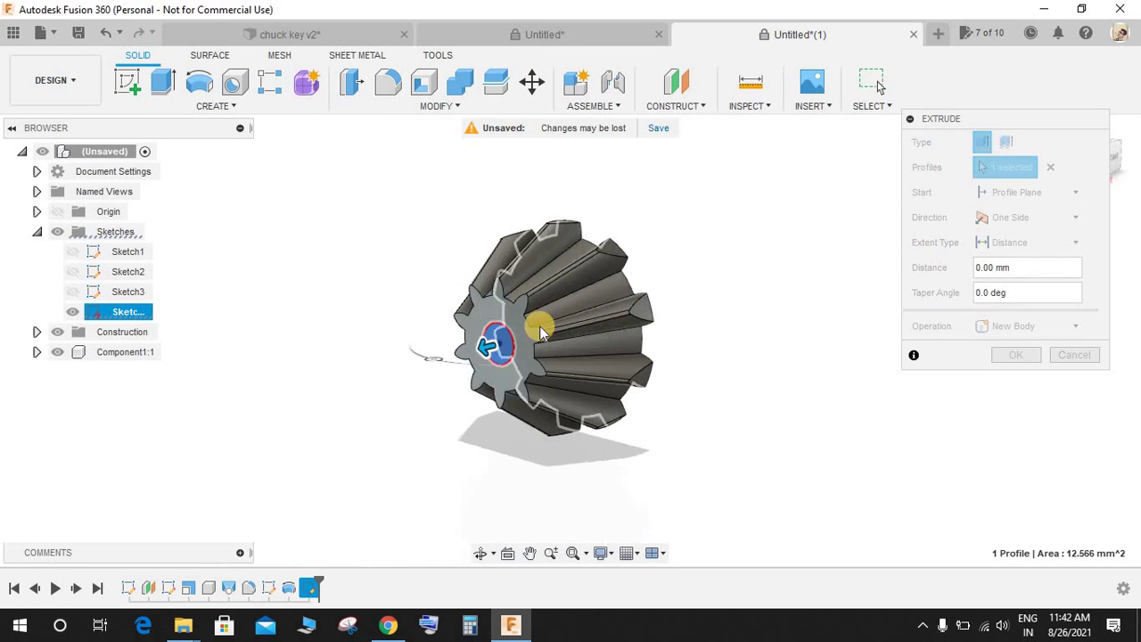
drag(453, 349, 425, 353)
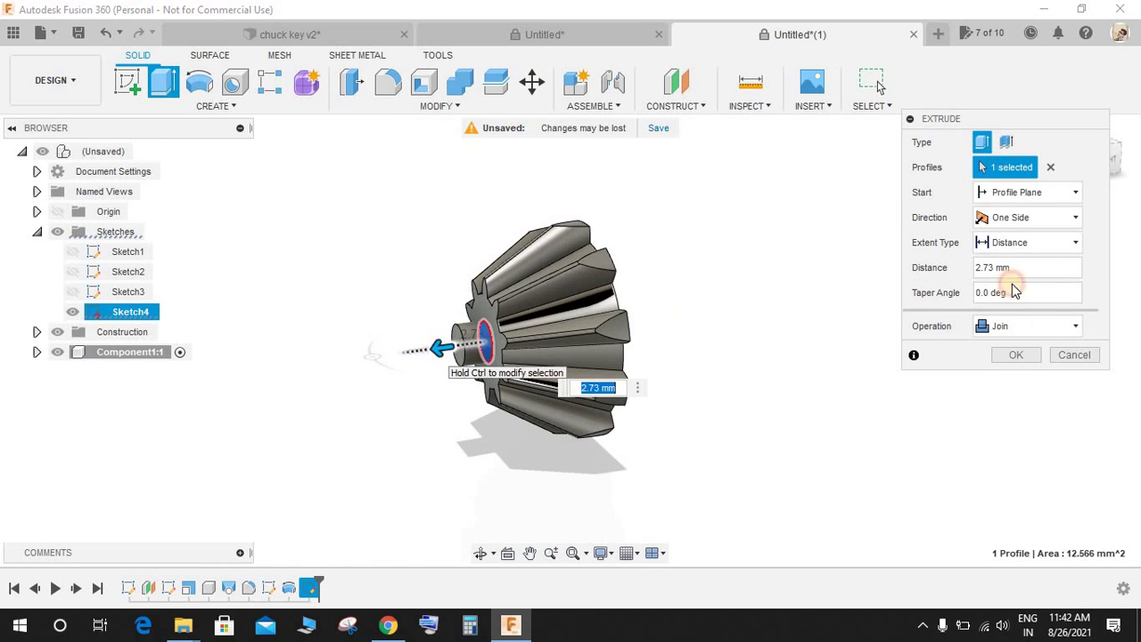
drag(1012, 268, 945, 292)
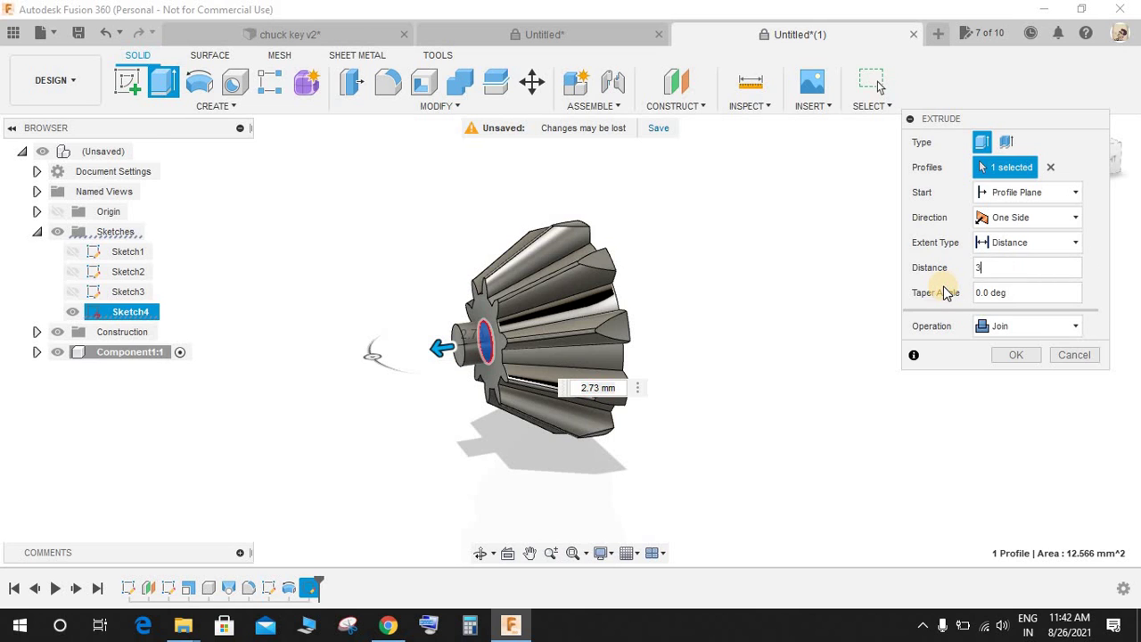
key(Return)
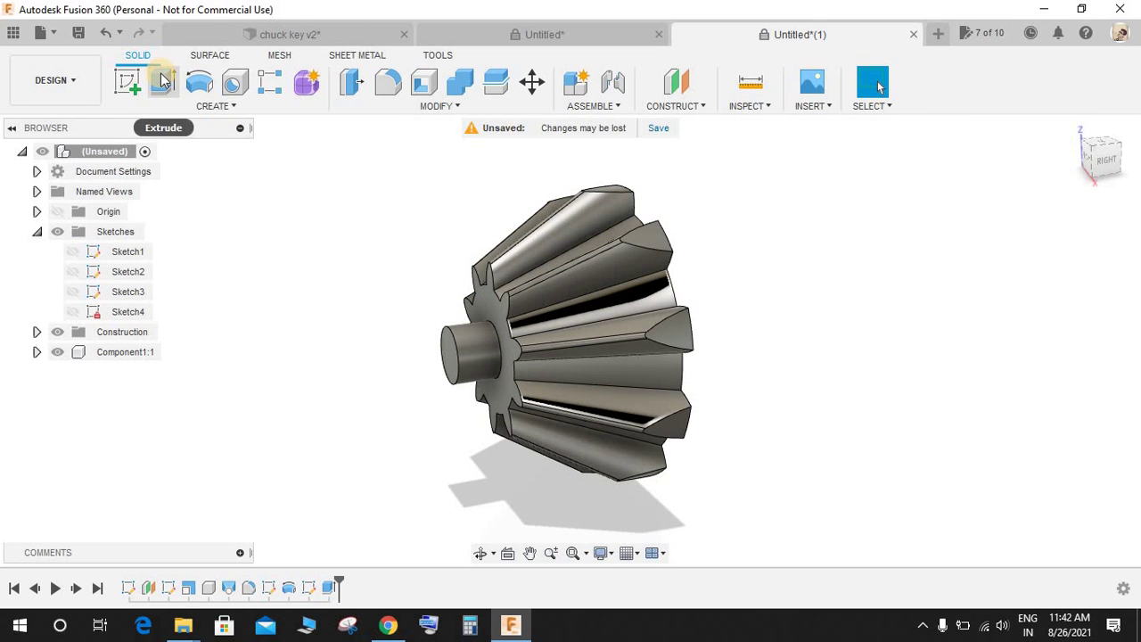
Fillet the outer end edge of the pin with a 0.5 mm constant radius.
key(f)
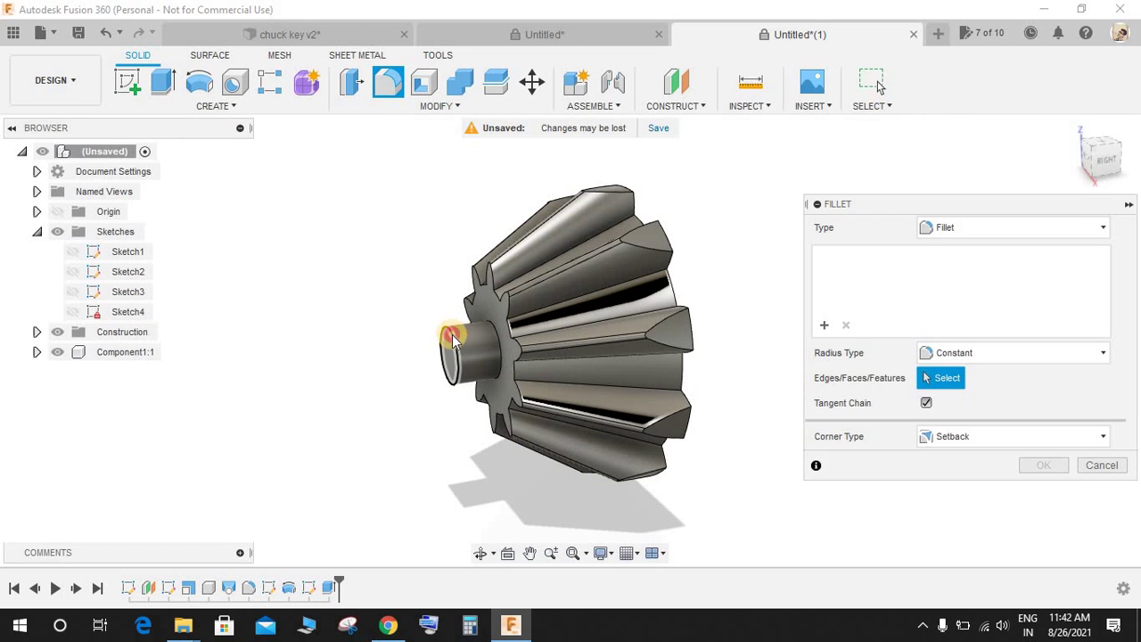
click(452, 339)
drag(419, 326, 448, 328)
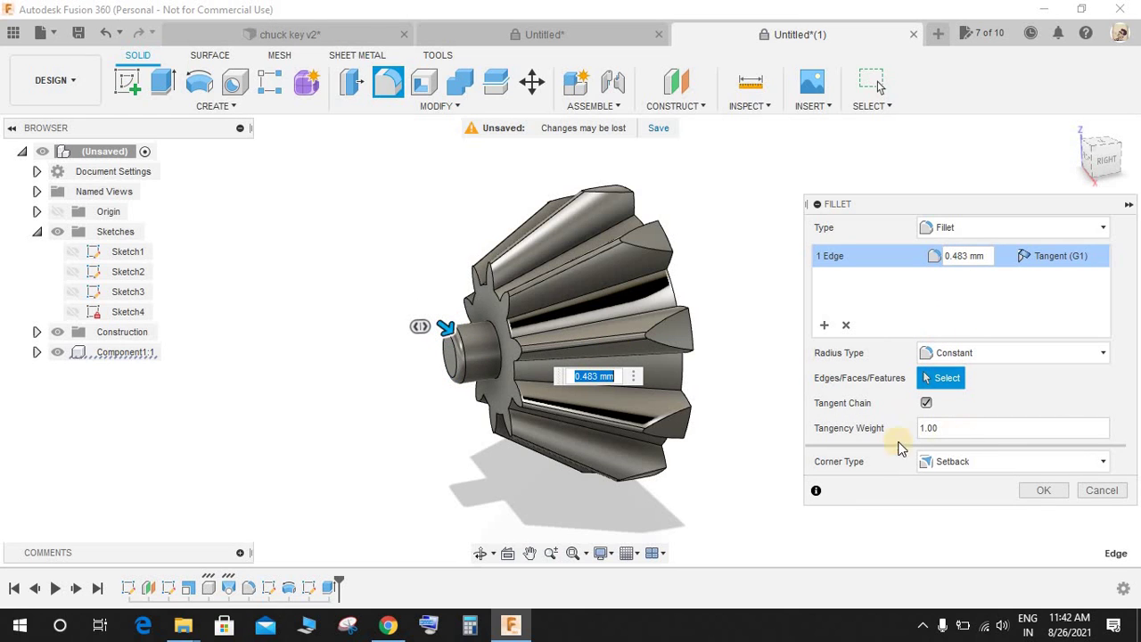
text(0.5)
key(Return)
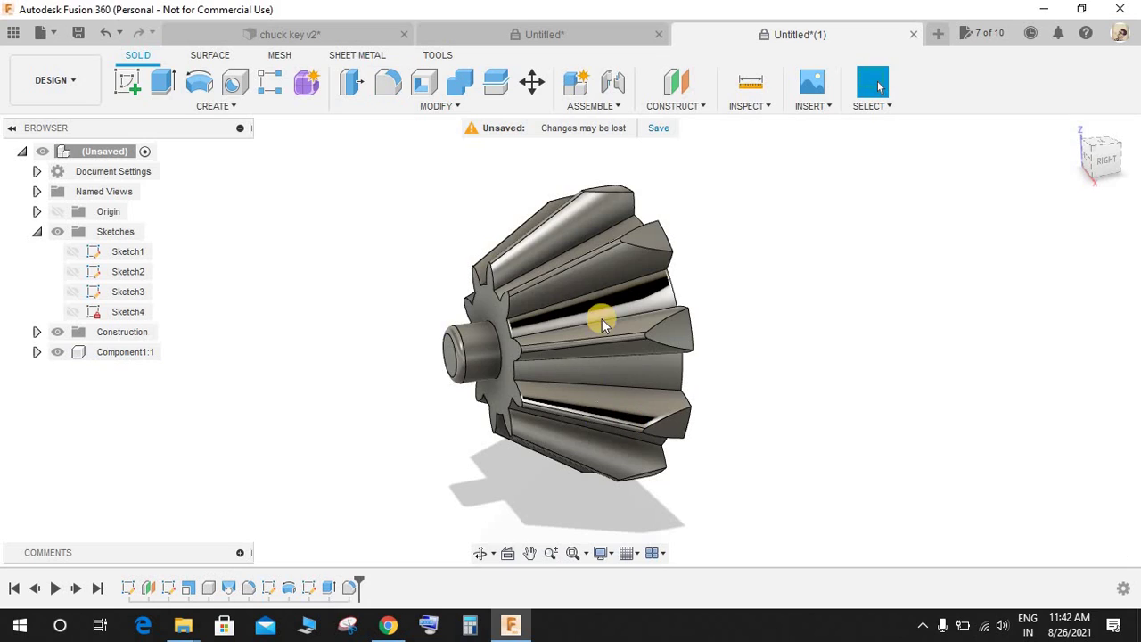
Sketch a 12.7 mm diameter circle centred on the origin on the gear's large end face and finish the sketch.
click(128, 81)
shift+middle_drag(722, 215, 627, 321)
click(636, 345)
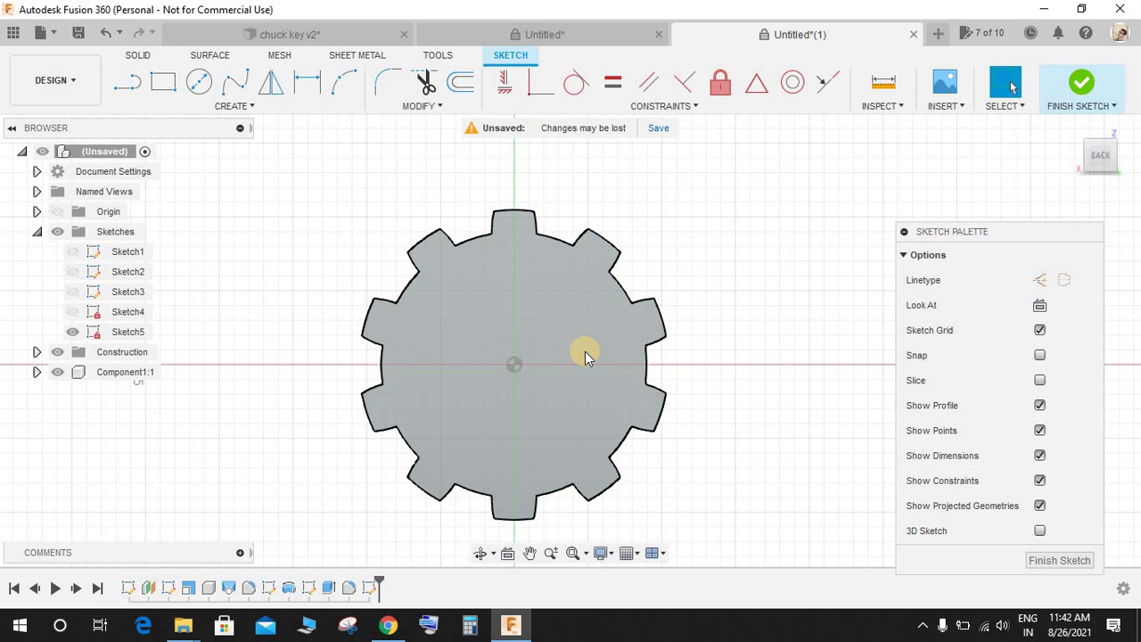
key(c)
click(514, 364)
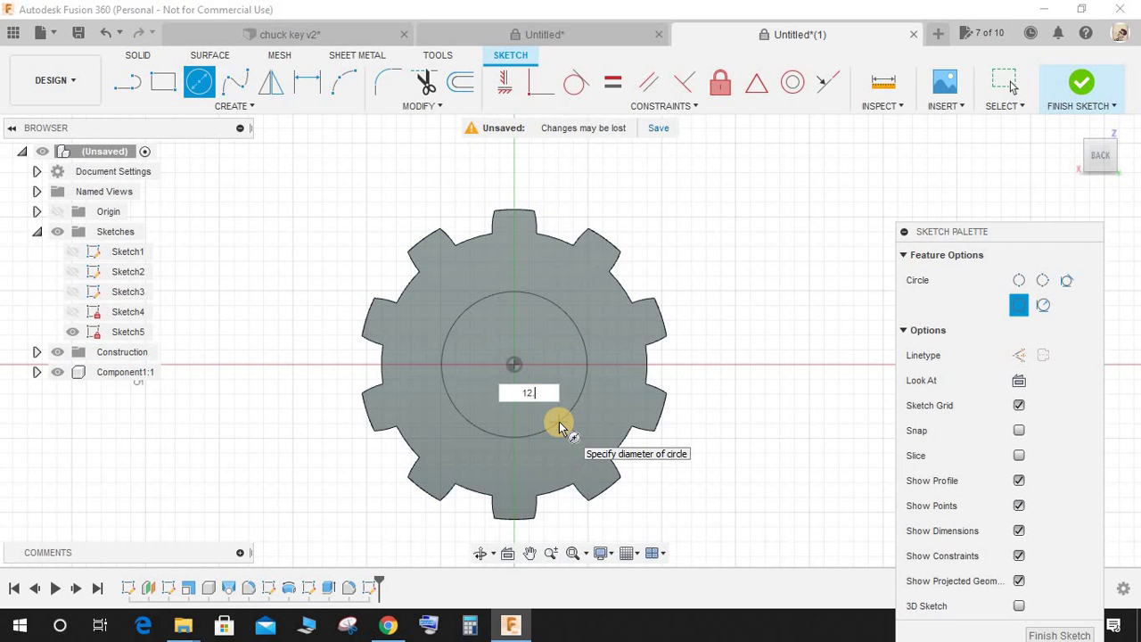
text(12)
key(Tab)
text(.7)
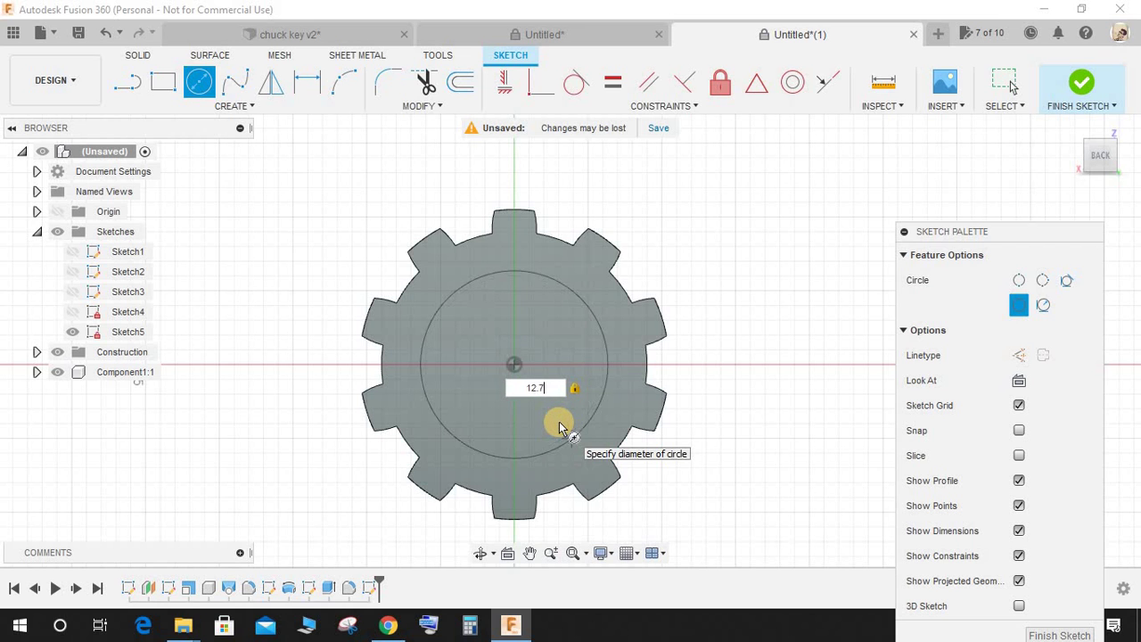
key(Return)
key(Escape)
click(1083, 83)
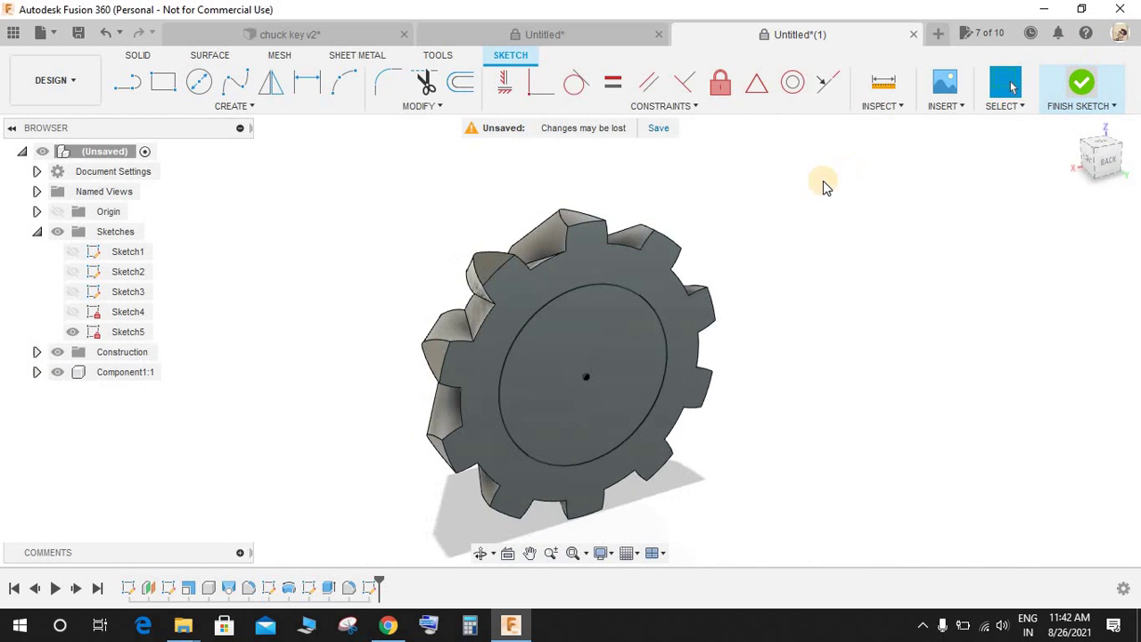
Extrude the 12.7 mm circle 358 mm outwards from the large end face as a shaft joined to the gear.
key(e)
click(607, 331)
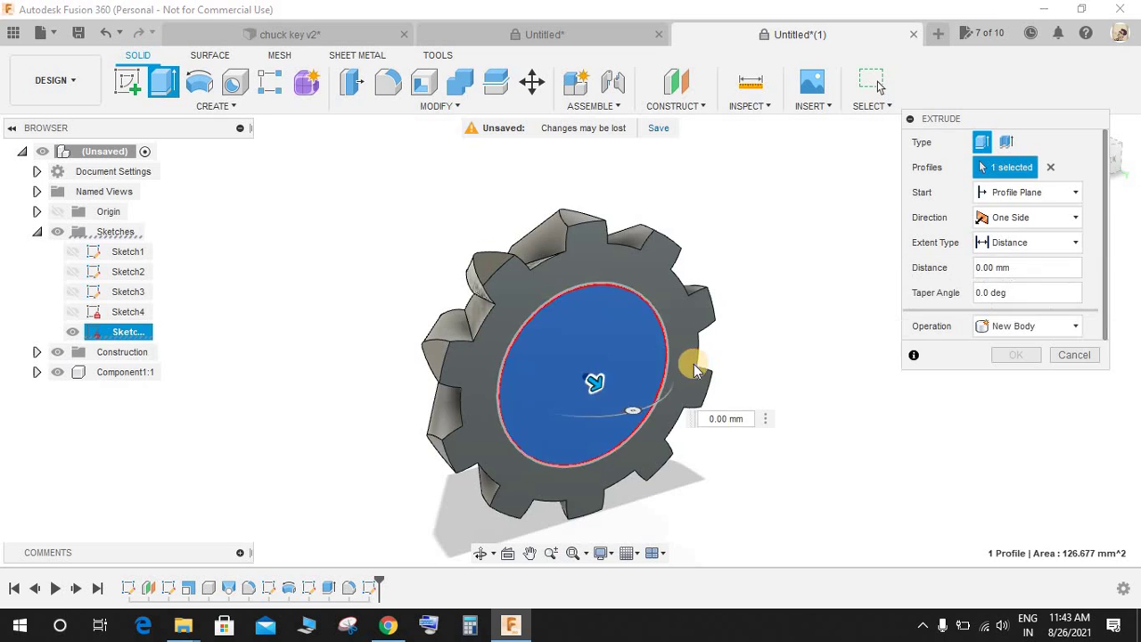
scroll(624, 365, down, 3)
drag(643, 383, 918, 358)
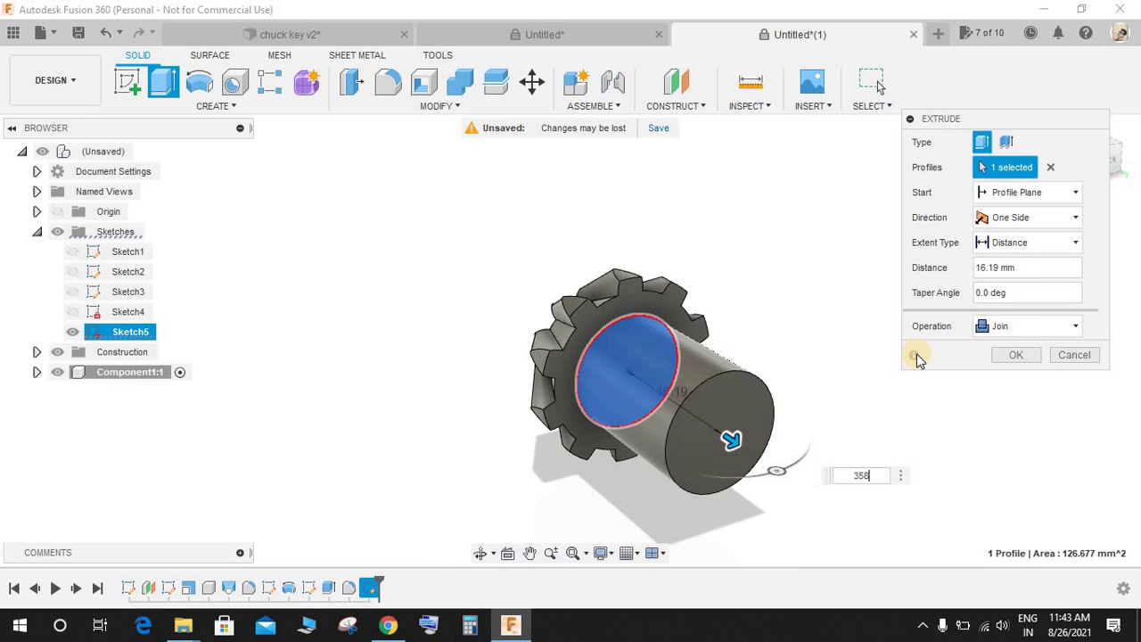
key(Return)
Edit the shaft's extrusion and set its distance to 35 mm.
scroll(830, 354, down, 6)
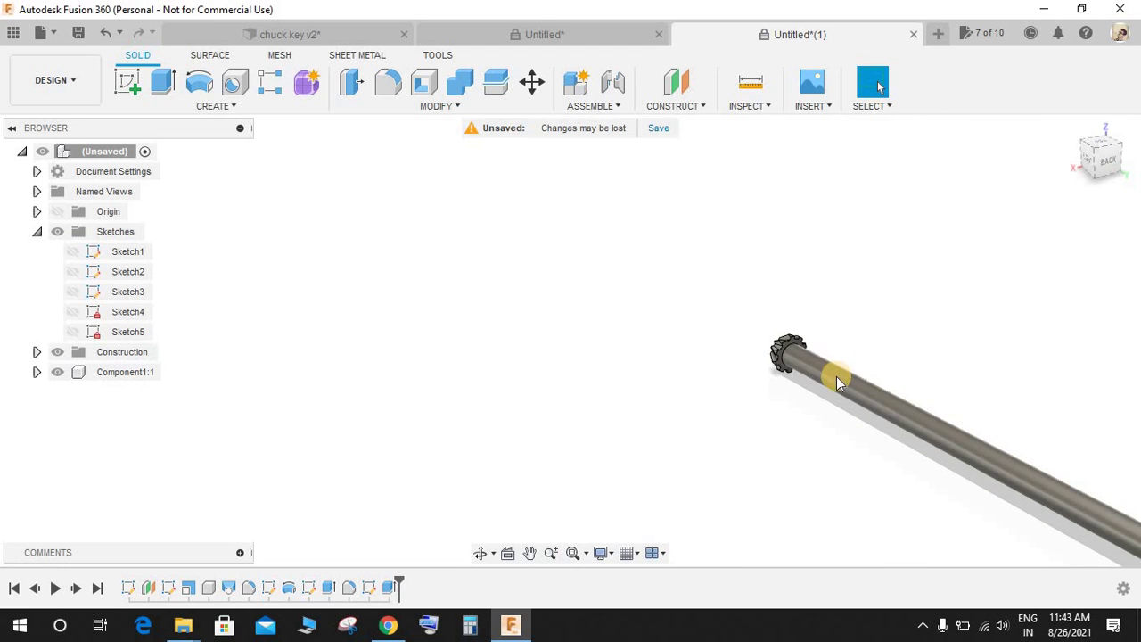
right_click(385, 589)
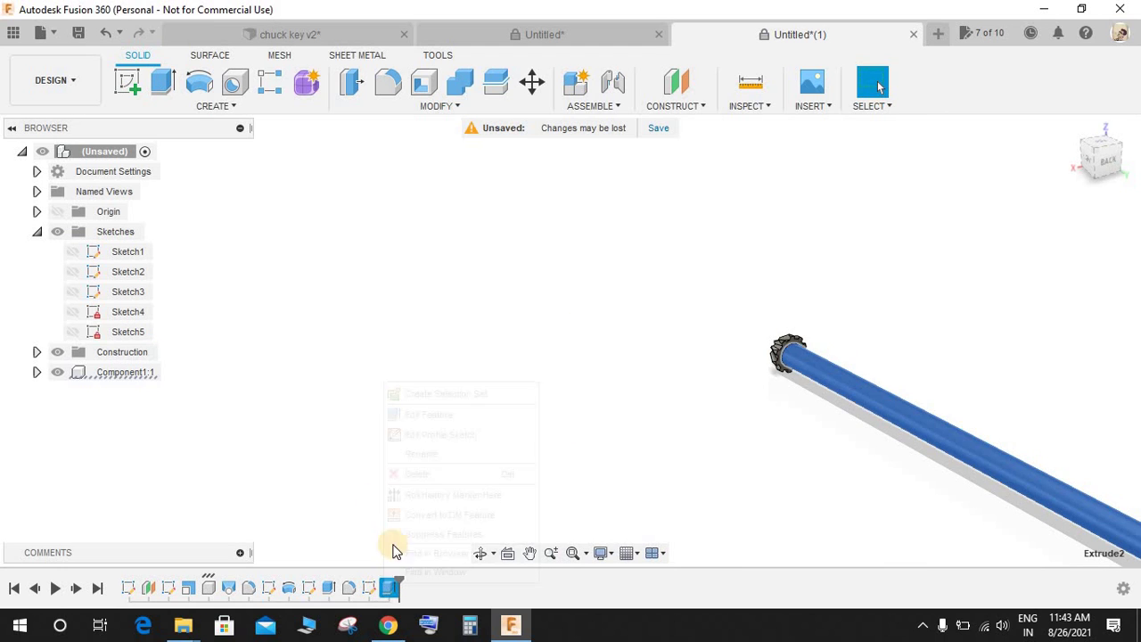
click(428, 413)
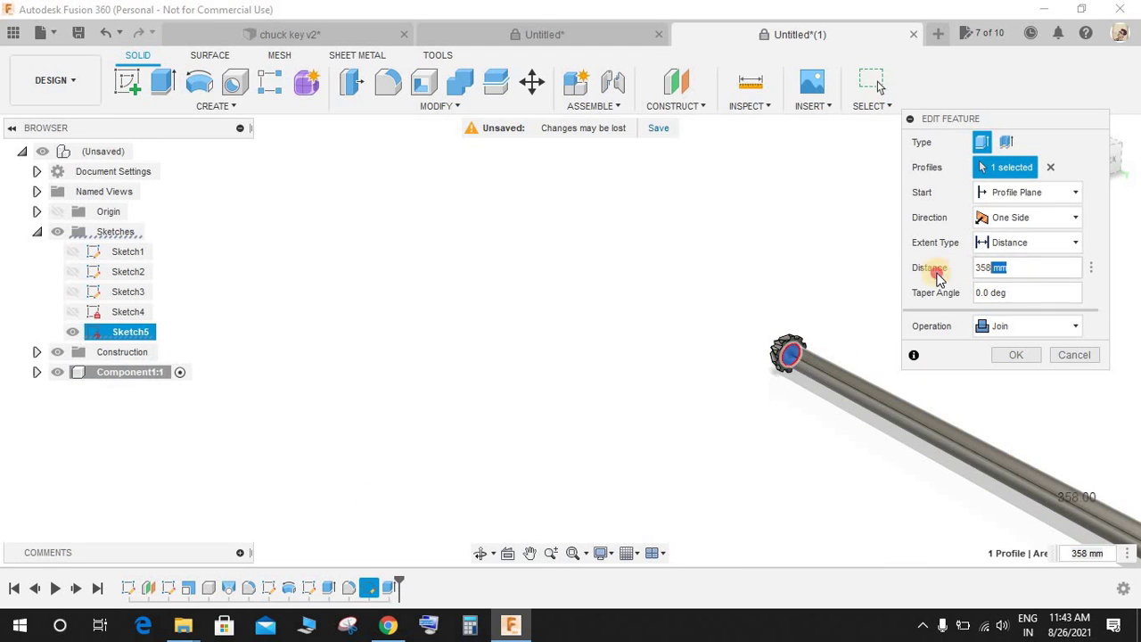
text(35)
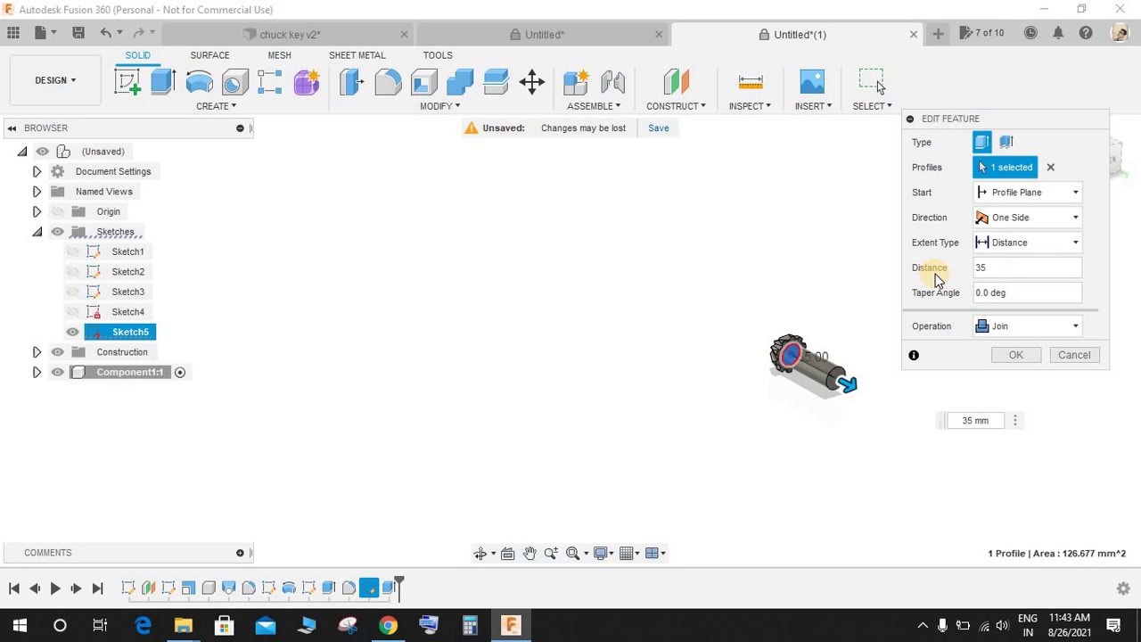
key(Return)
Start a sketch on the shaft's free end face and draw a vertical line about 13.5 mm long up from its centre.
scroll(892, 382, up, 5)
click(133, 73)
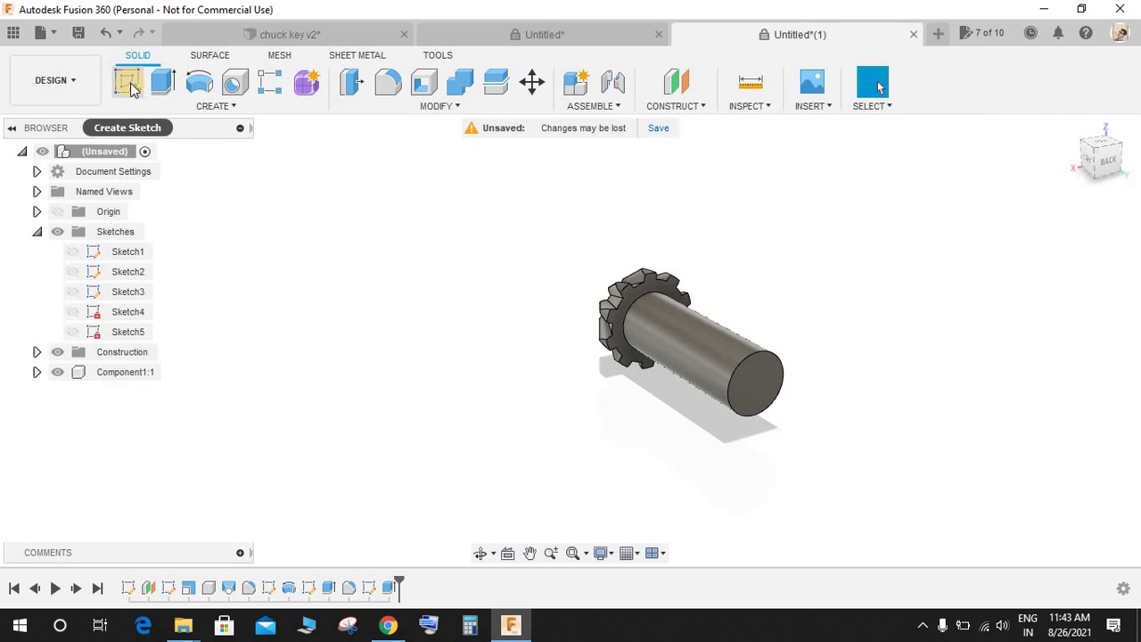
click(767, 368)
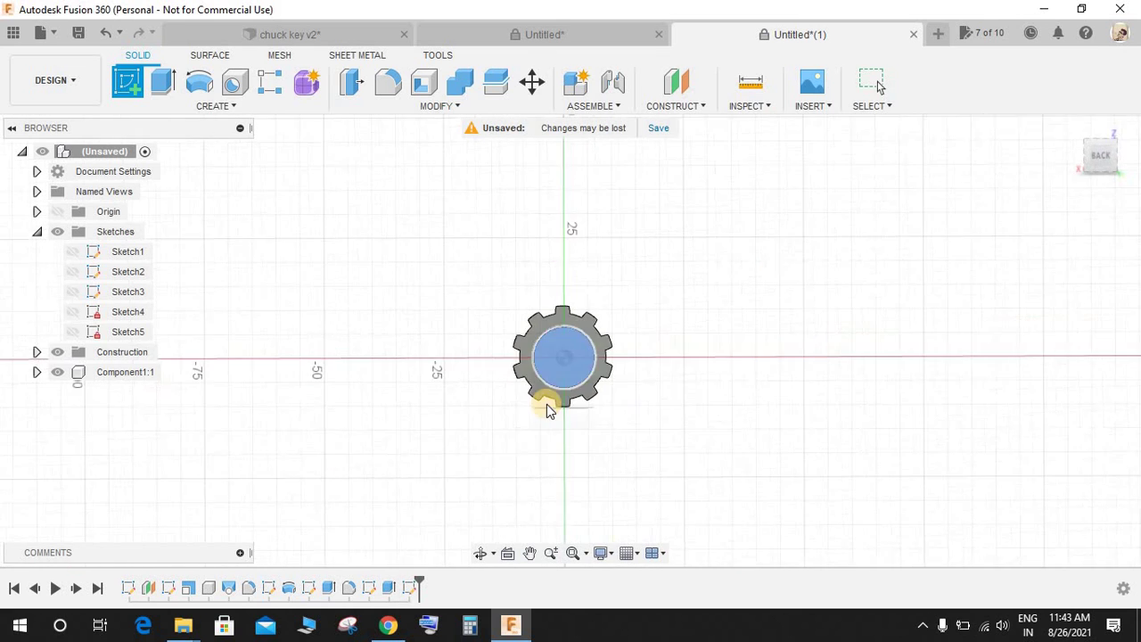
key(l)
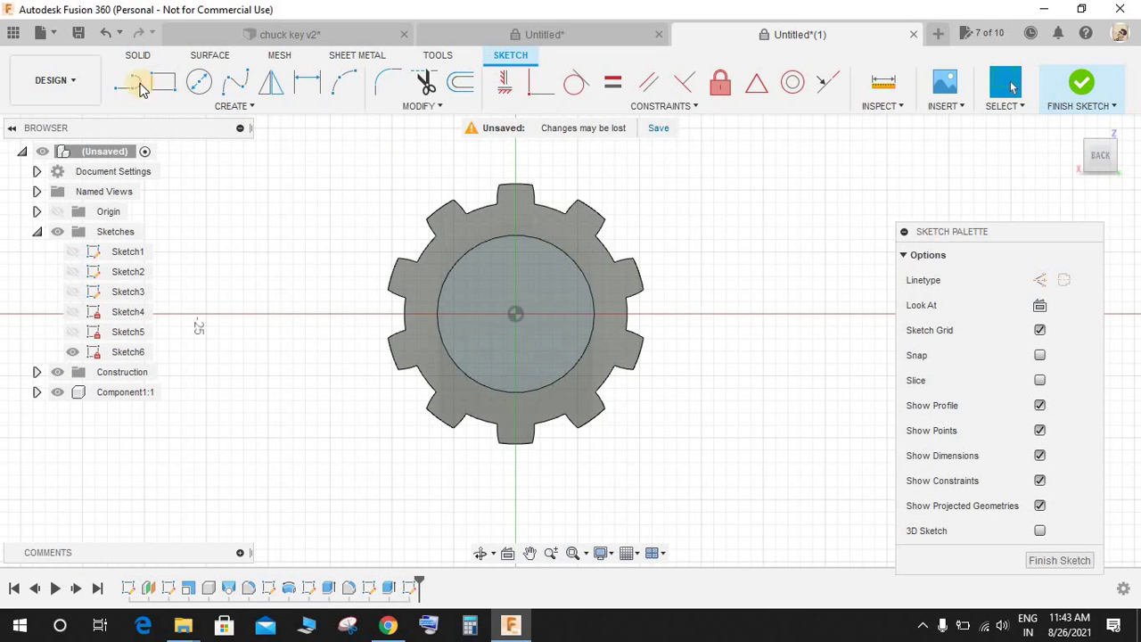
click(512, 319)
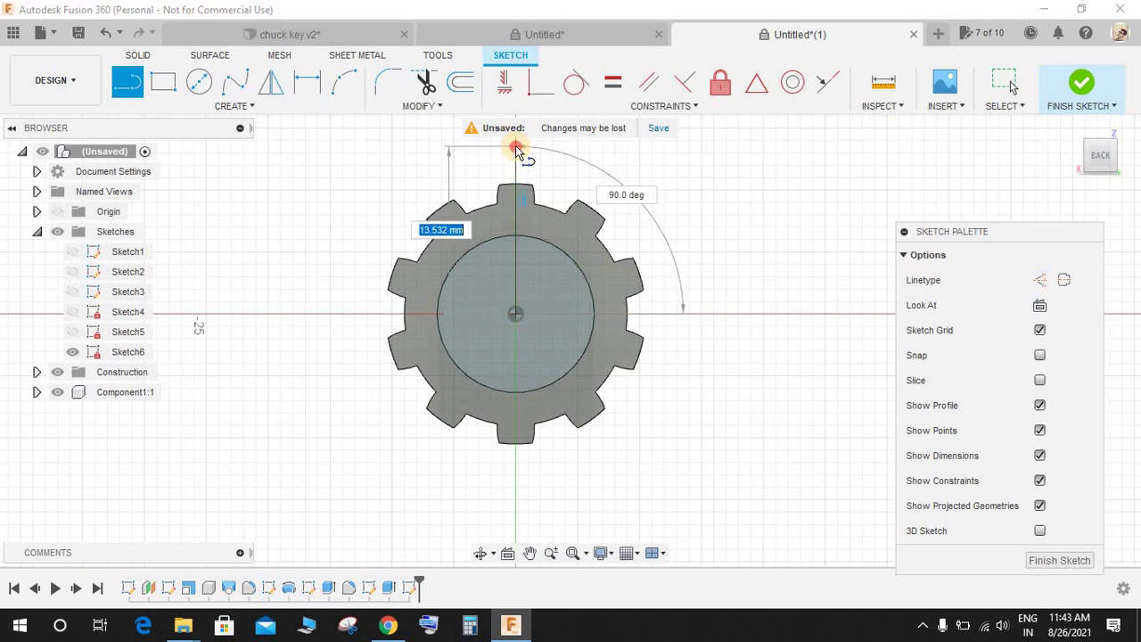
click(516, 145)
key(Escape)
Sketch a tall rectangle overlapping one side of the shaft's end circle, parallel to the vertical centre line.
click(163, 82)
click(654, 191)
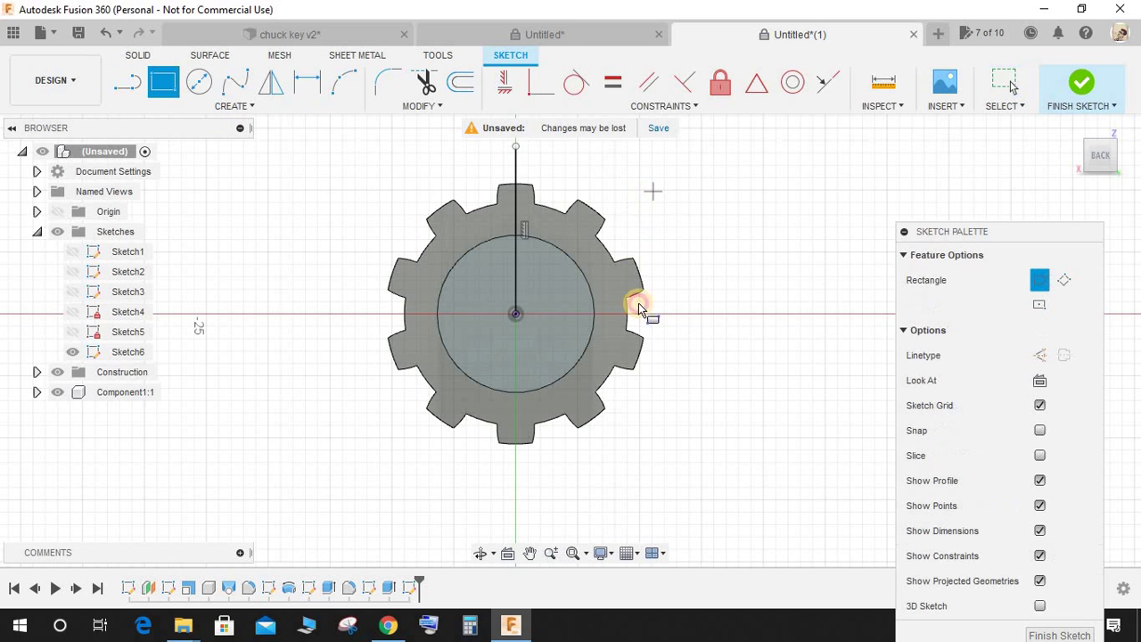
click(673, 390)
key(Escape)
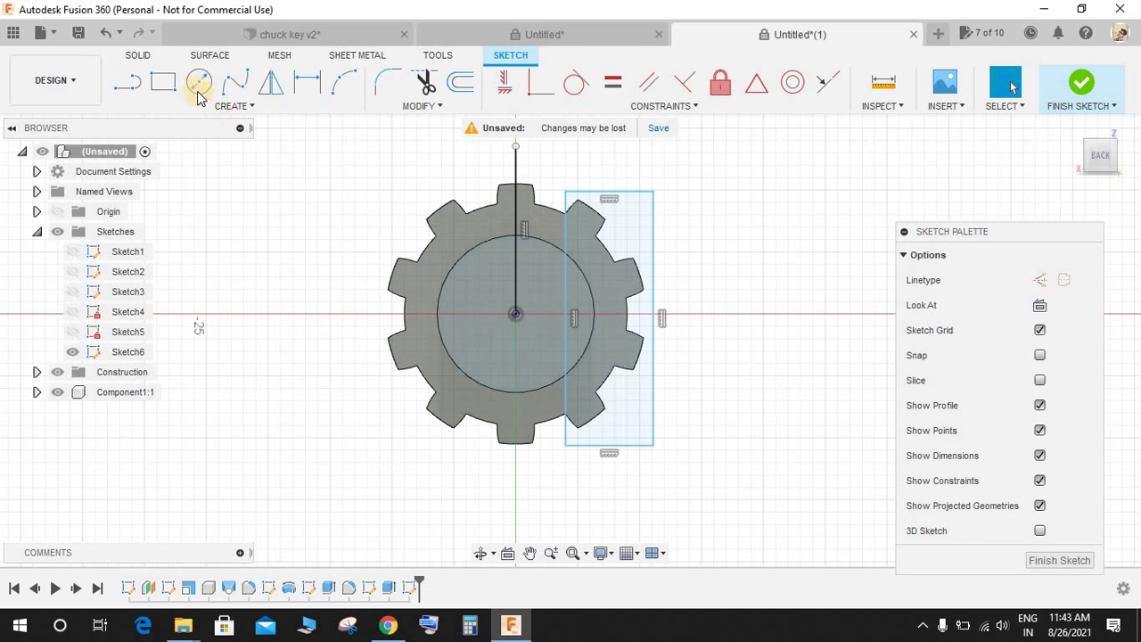
Dimension the rectangle's inner side 5 mm from the vertical centre line.
key(d)
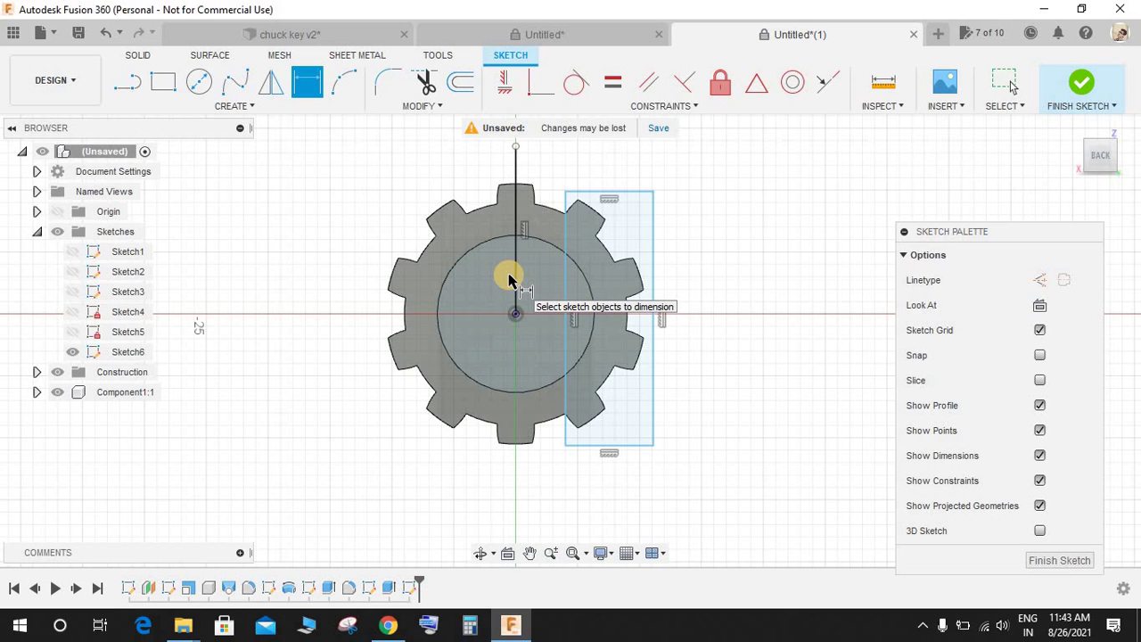
click(515, 278)
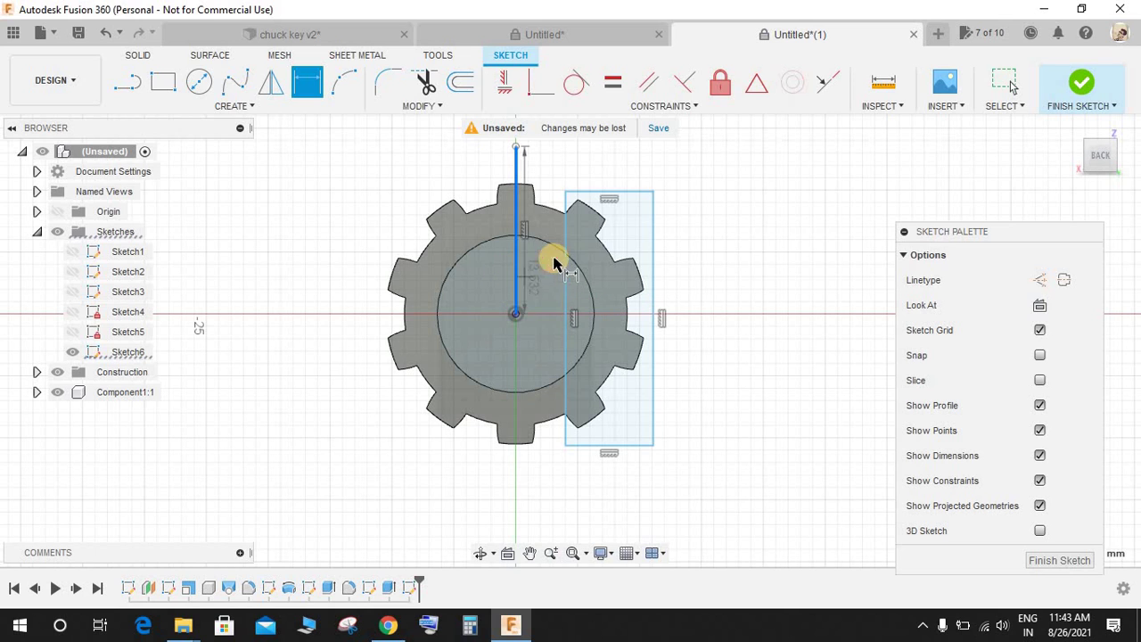
click(565, 256)
click(536, 496)
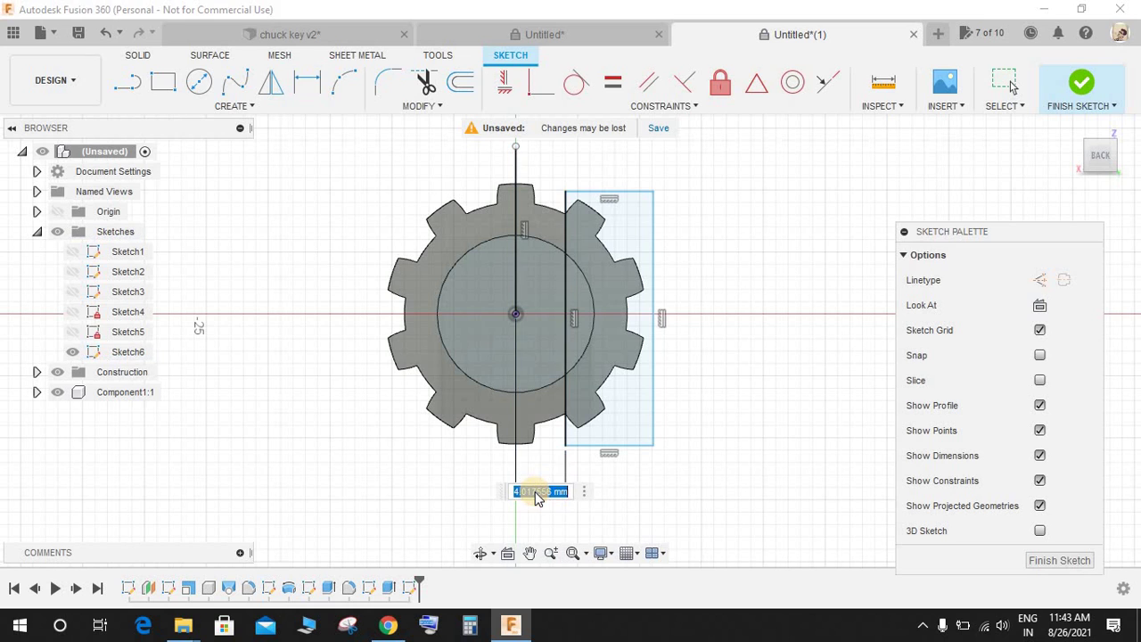
text(5)
key(Return)
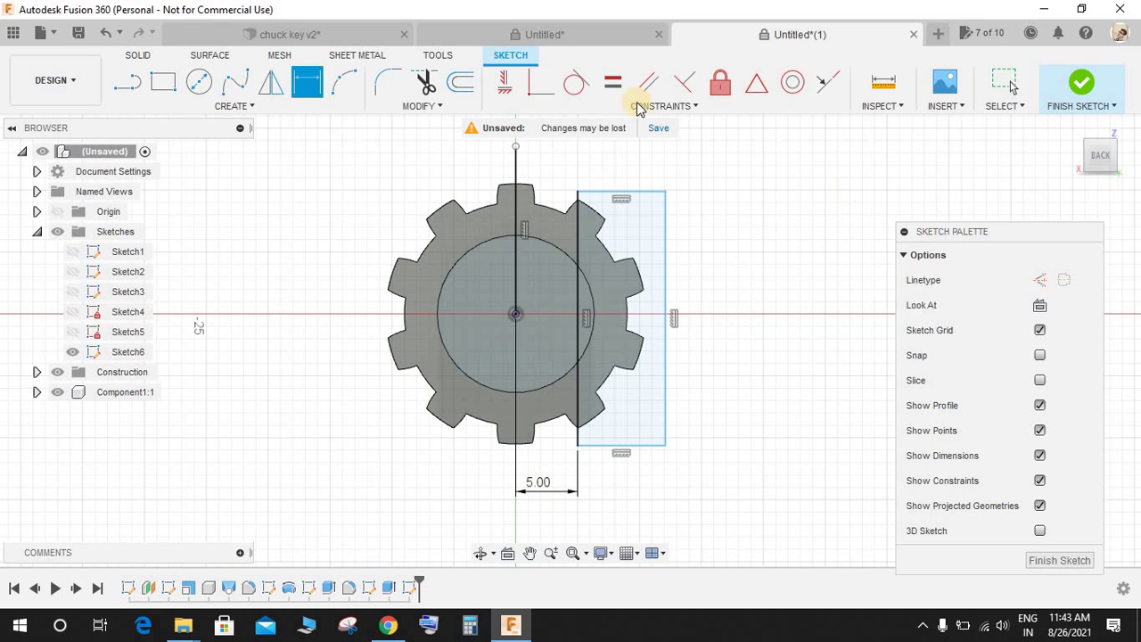
Mirror the rectangle about the vertical centre line and finish the sketch.
click(268, 86)
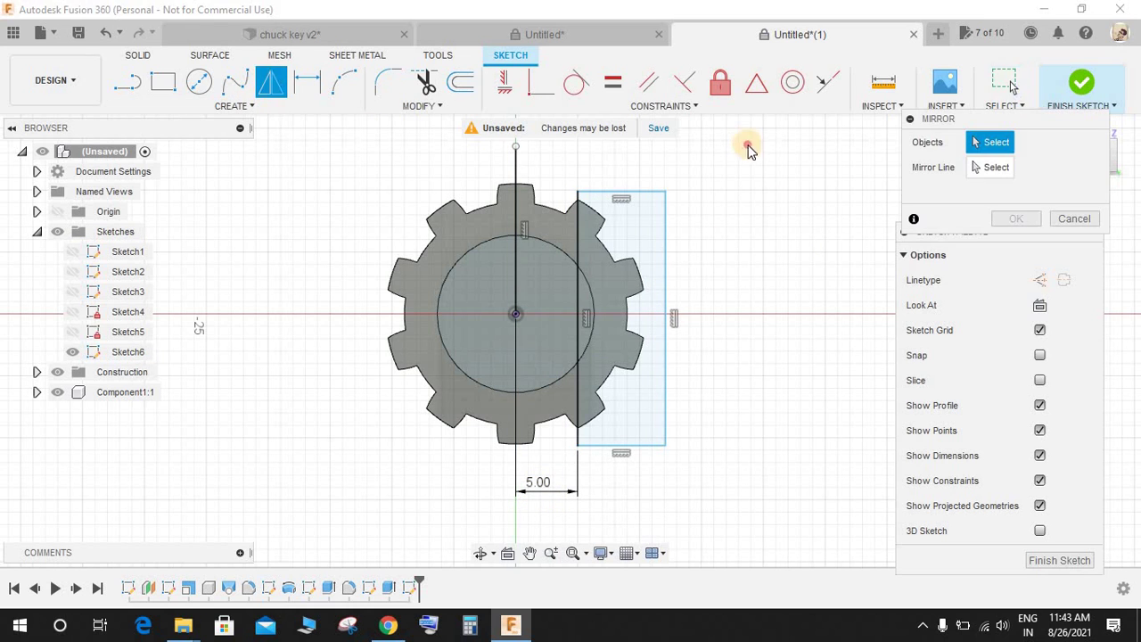
drag(748, 146, 535, 474)
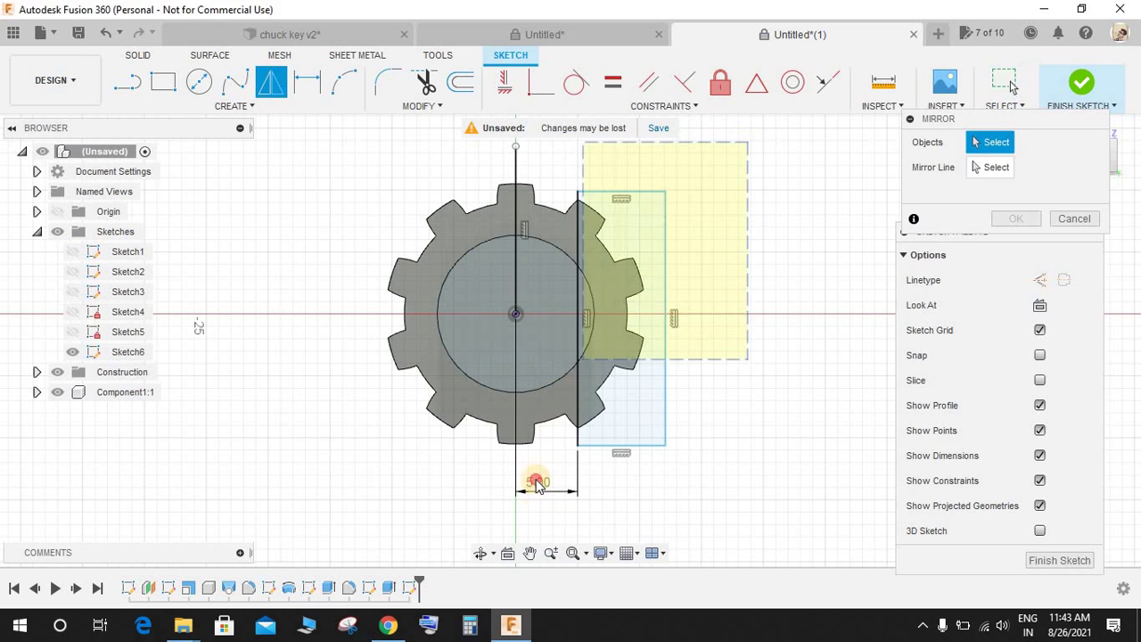
click(577, 205)
click(515, 192)
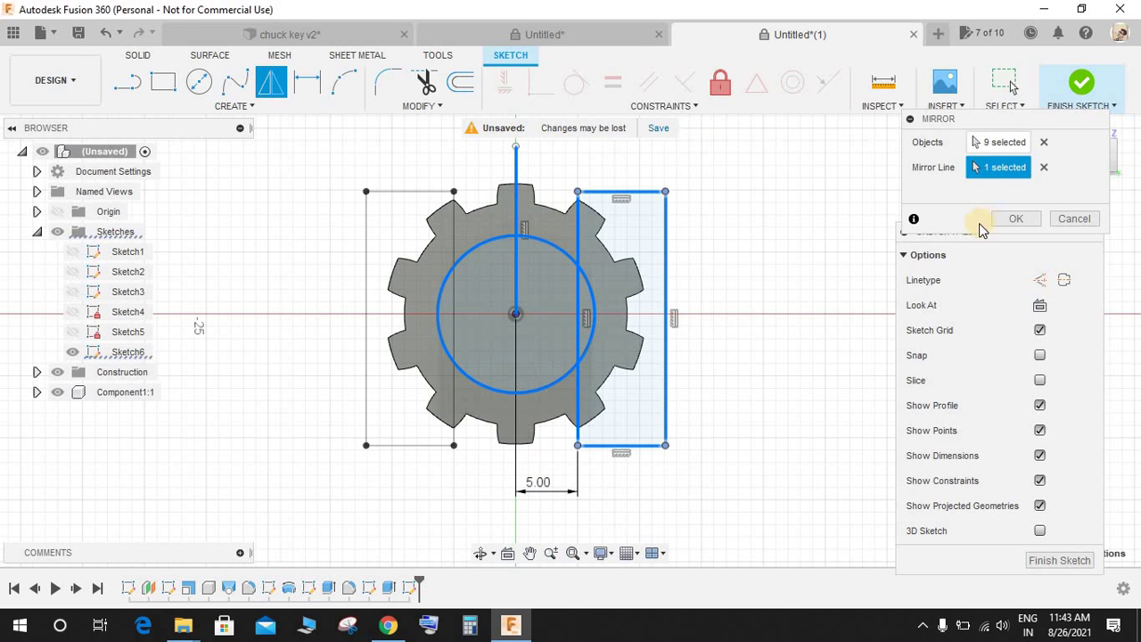
click(1015, 218)
click(1080, 89)
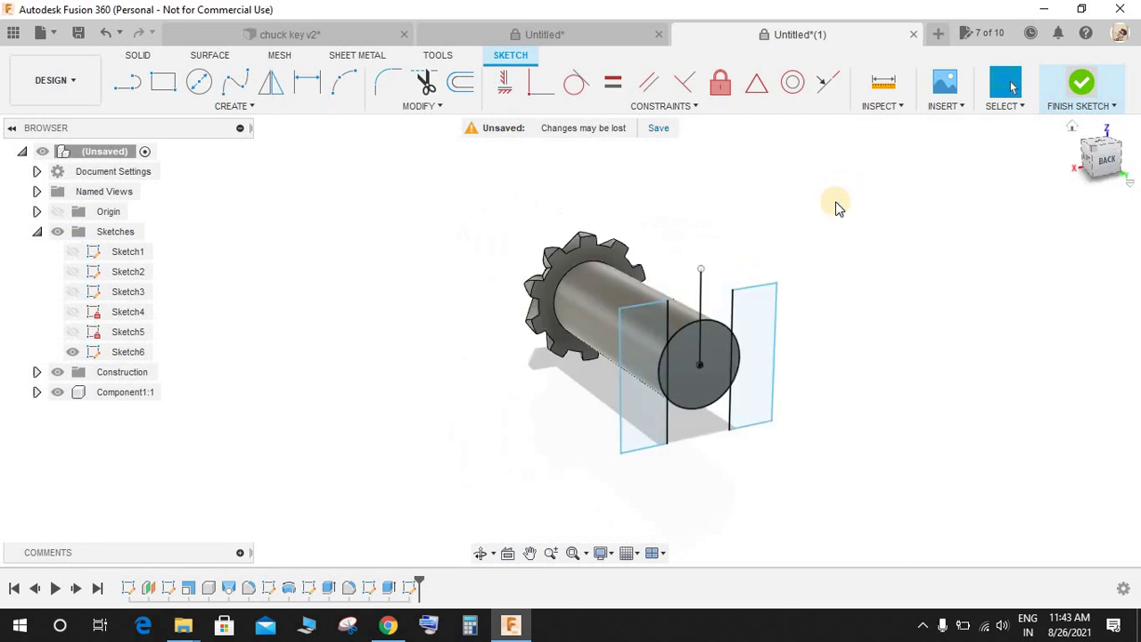
Cut the two circle segments outside the rectangles' inner sides -10 mm into the shaft's end to form two flats.
click(175, 85)
scroll(698, 428, up, 3)
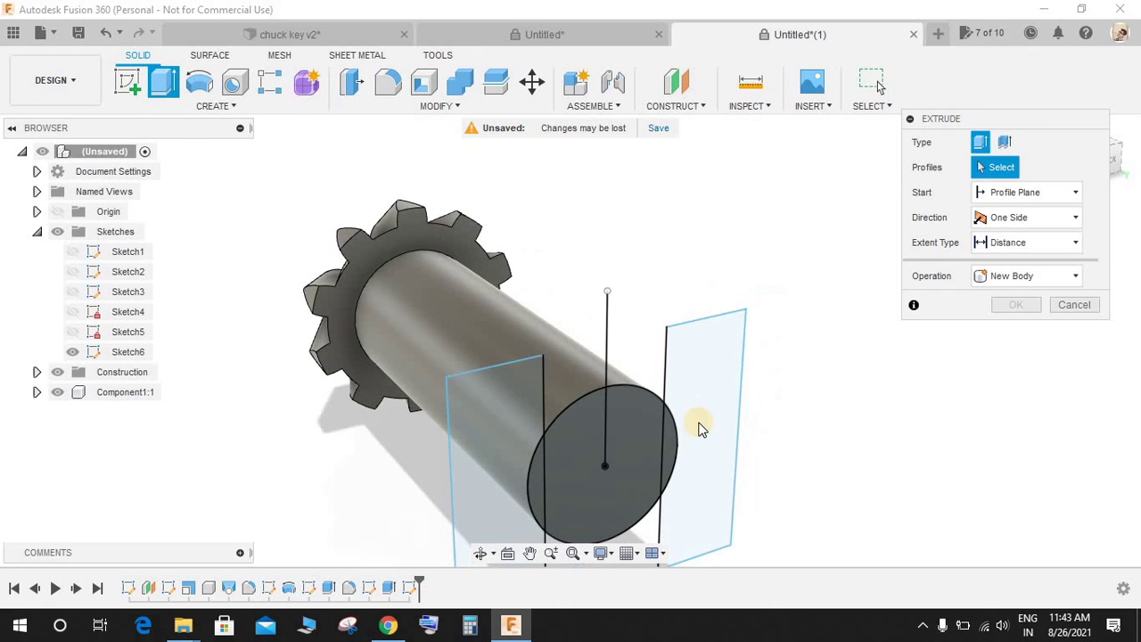
click(670, 446)
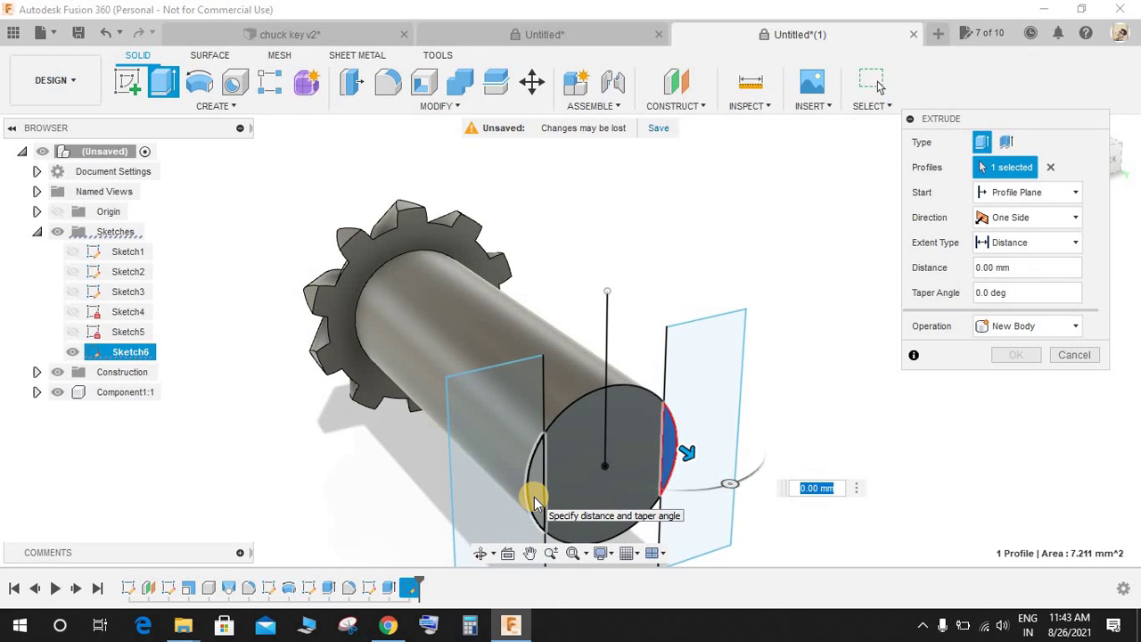
click(535, 504)
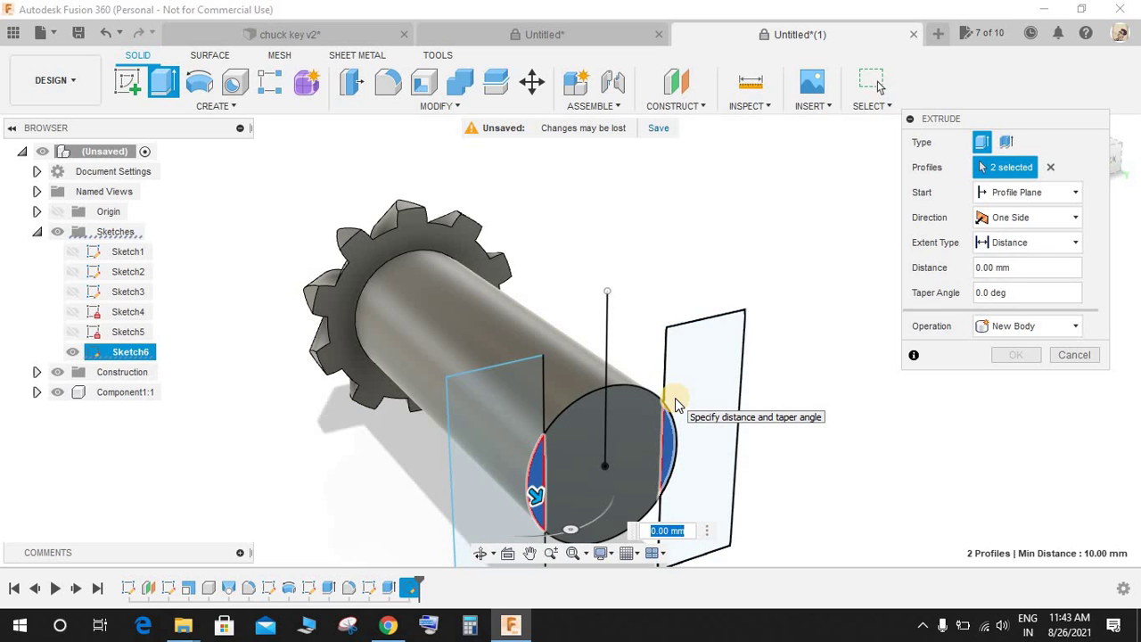
scroll(675, 406, down, 4)
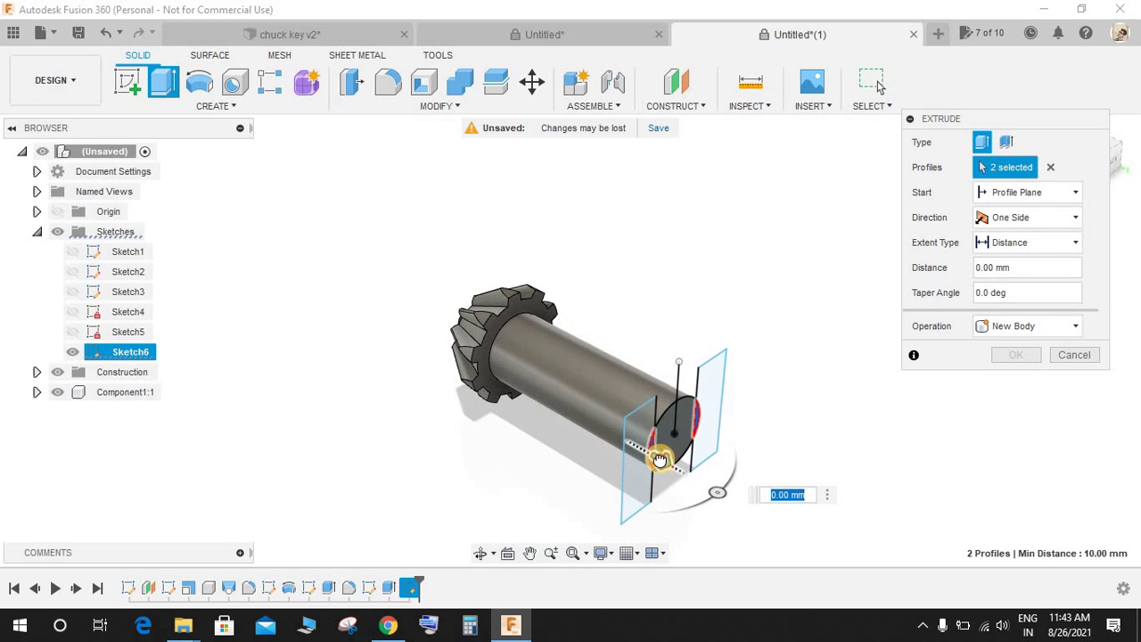
drag(659, 459, 604, 428)
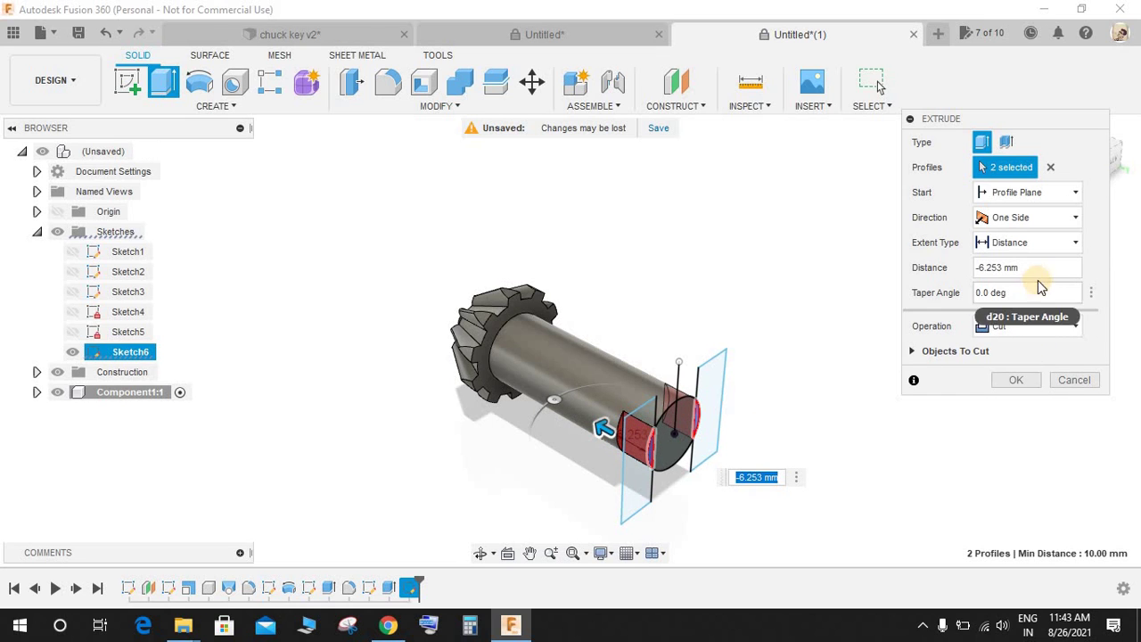
click(1030, 267)
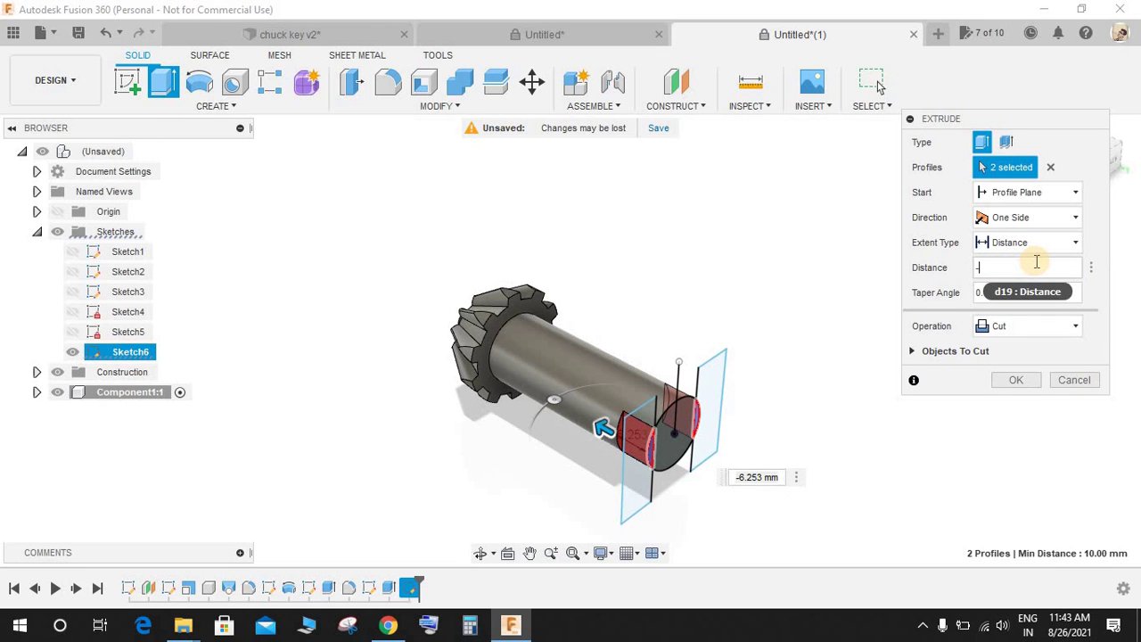
text(-10)
key(Return)
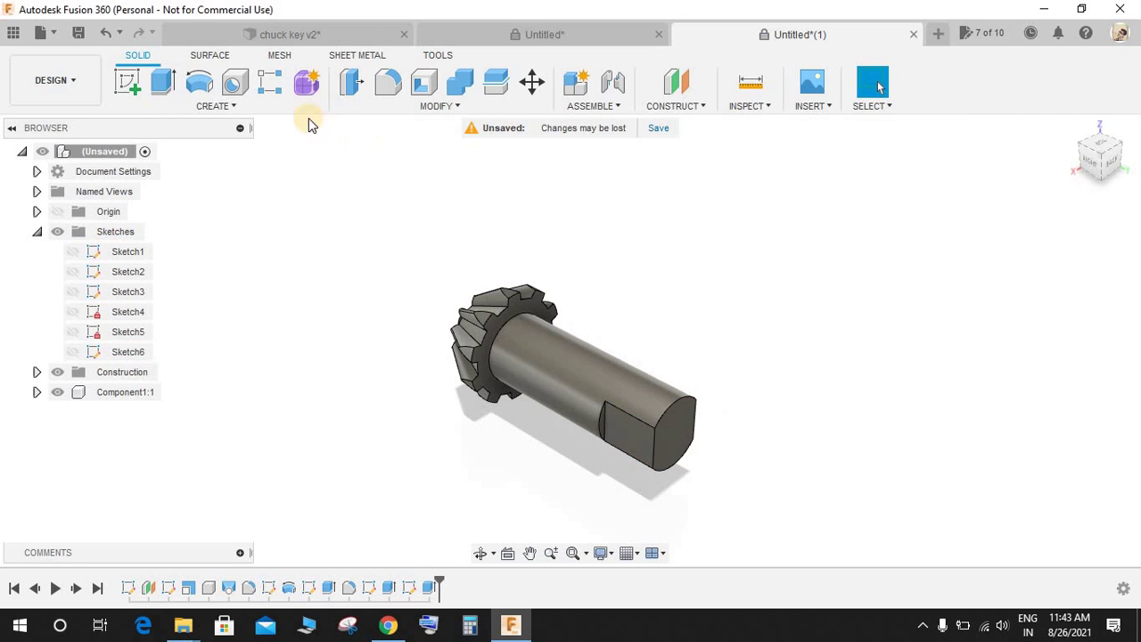
Sketch a 5 mm diameter circle centred on one of the shaft's flats and finish the sketch.
click(128, 82)
click(638, 446)
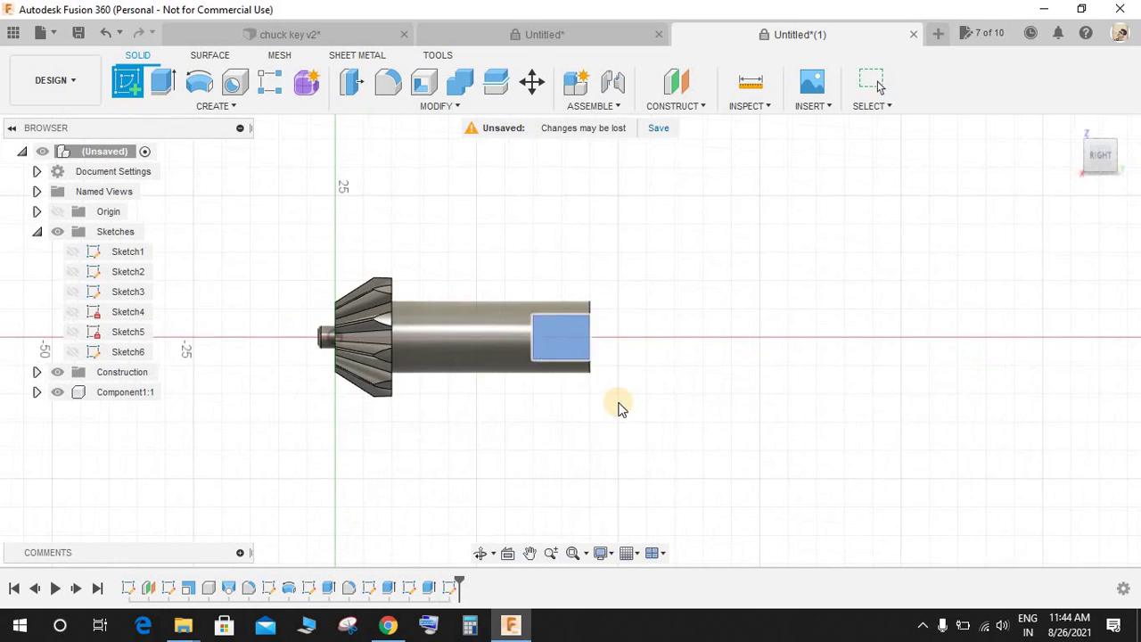
key(c)
scroll(578, 360, up, 2)
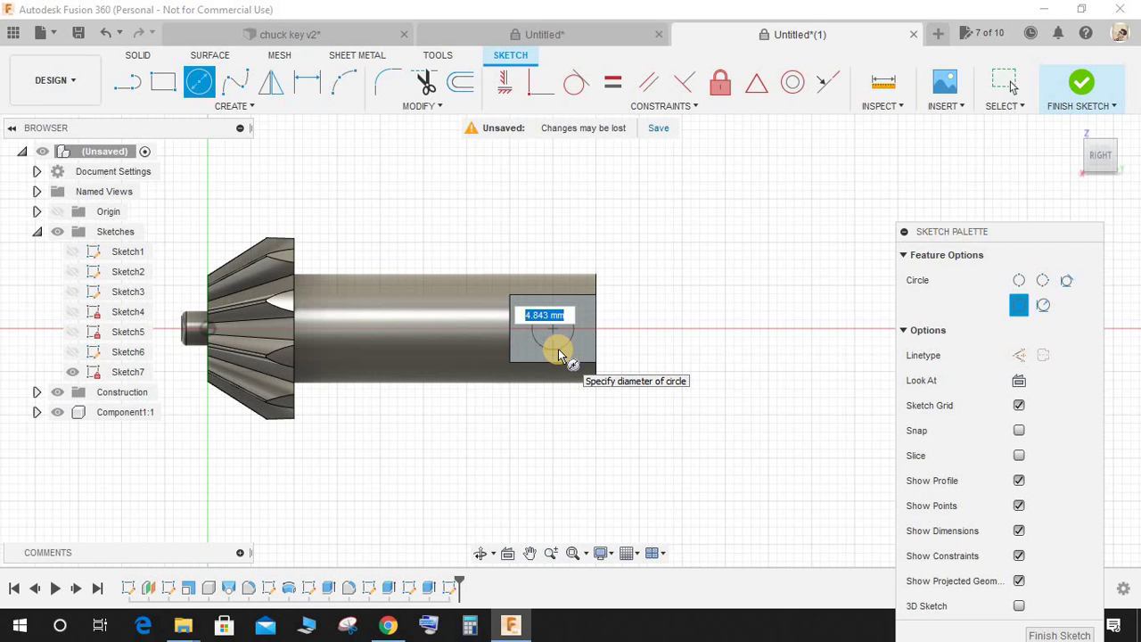
text(5)
key(Return)
key(Escape)
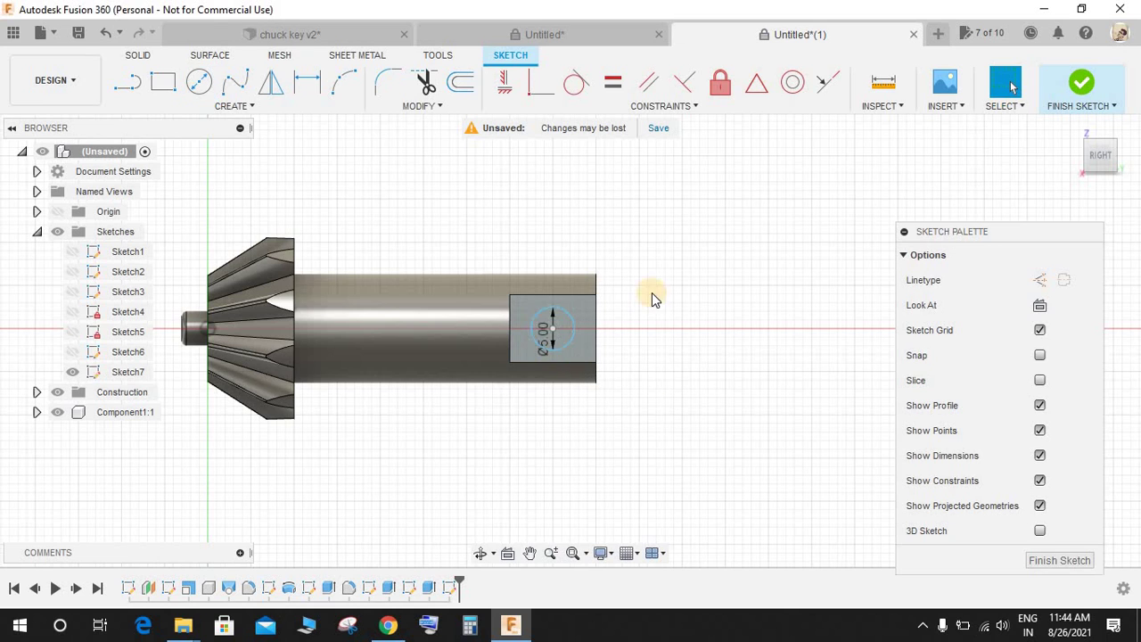
click(1077, 107)
Extrude the 5 mm circle about -45 mm as a cut right through the flattened shaft end.
key(e)
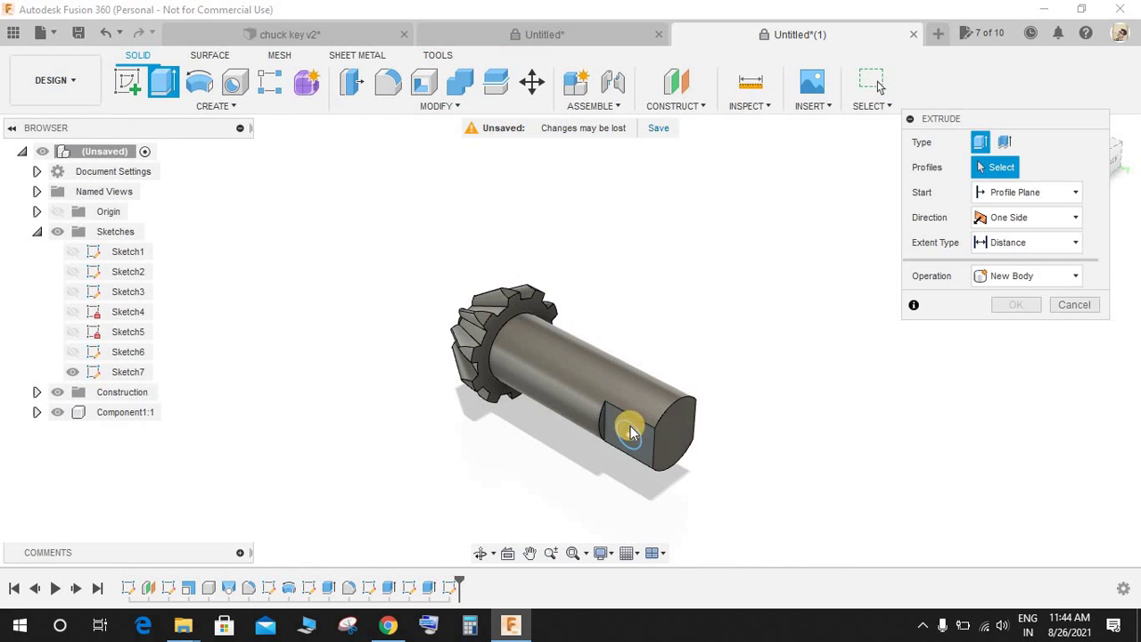
click(630, 432)
drag(522, 509, 558, 482)
drag(615, 451, 803, 314)
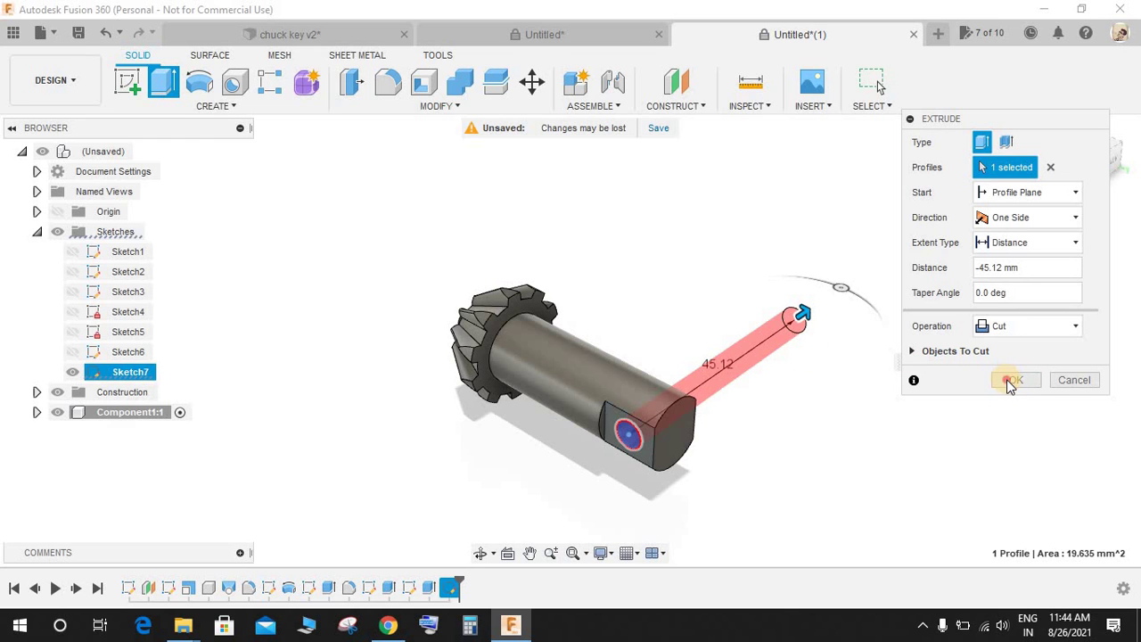
click(1013, 380)
Turn on component colours, sketch a 5 mm circle matching the cross hole on the flat, and finish the sketch.
key(ctrl+a)
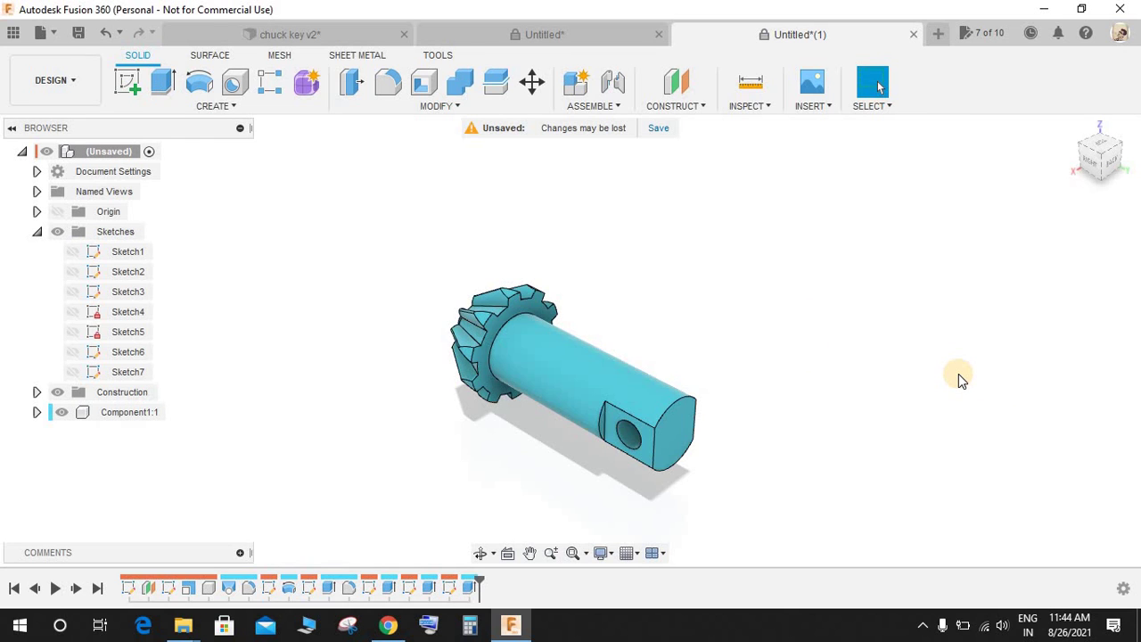
shift+middle_drag(711, 312, 740, 257)
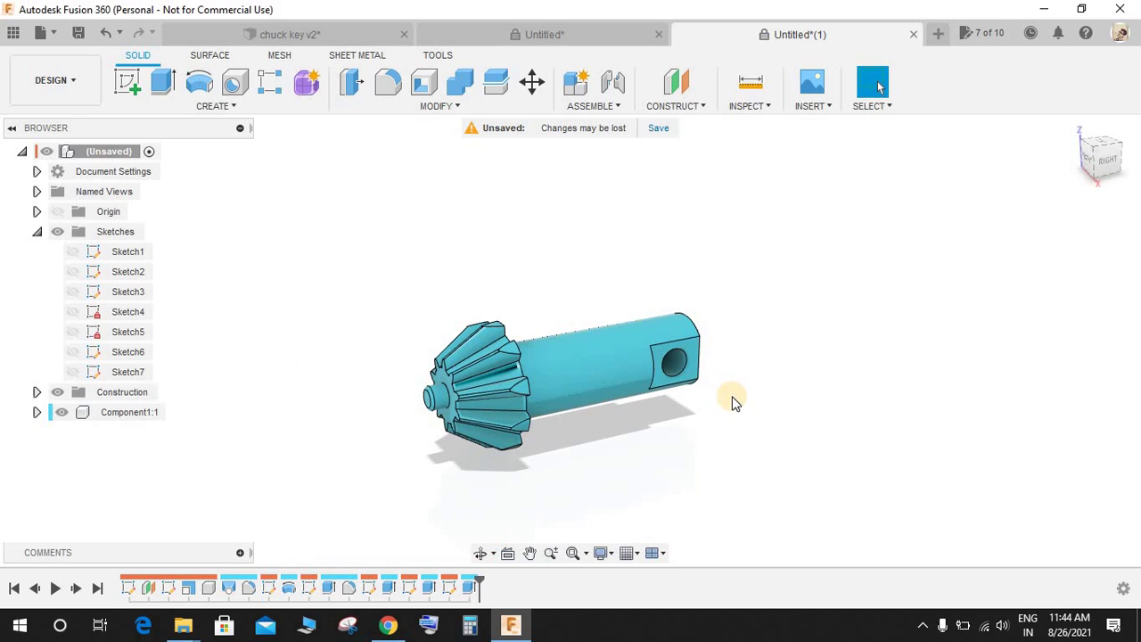
scroll(731, 401, up, 3)
click(129, 82)
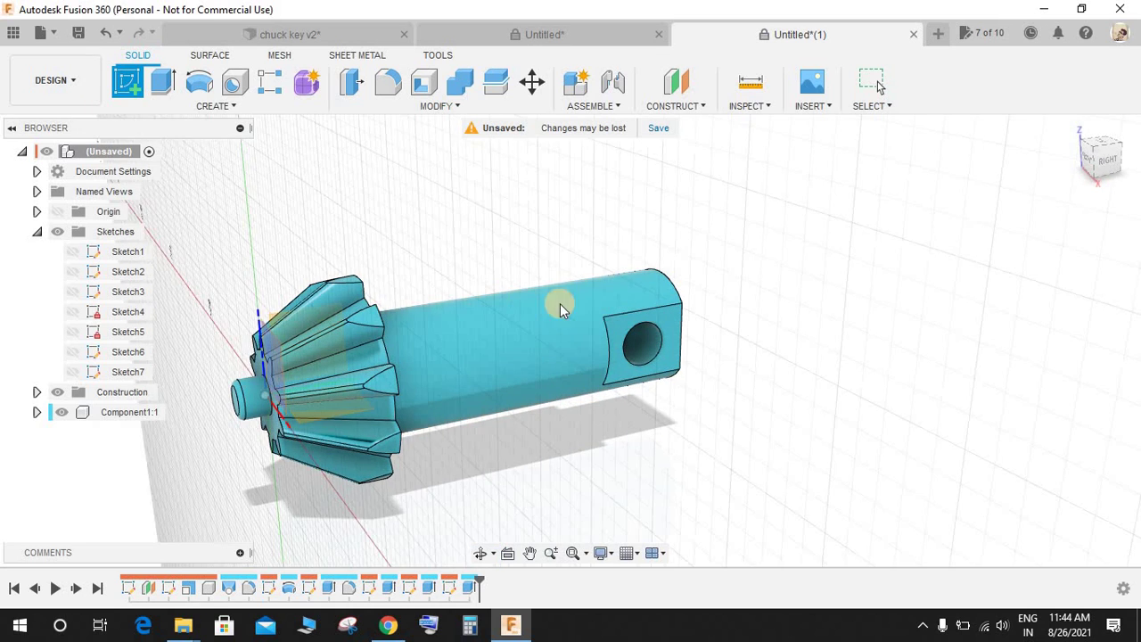
click(669, 325)
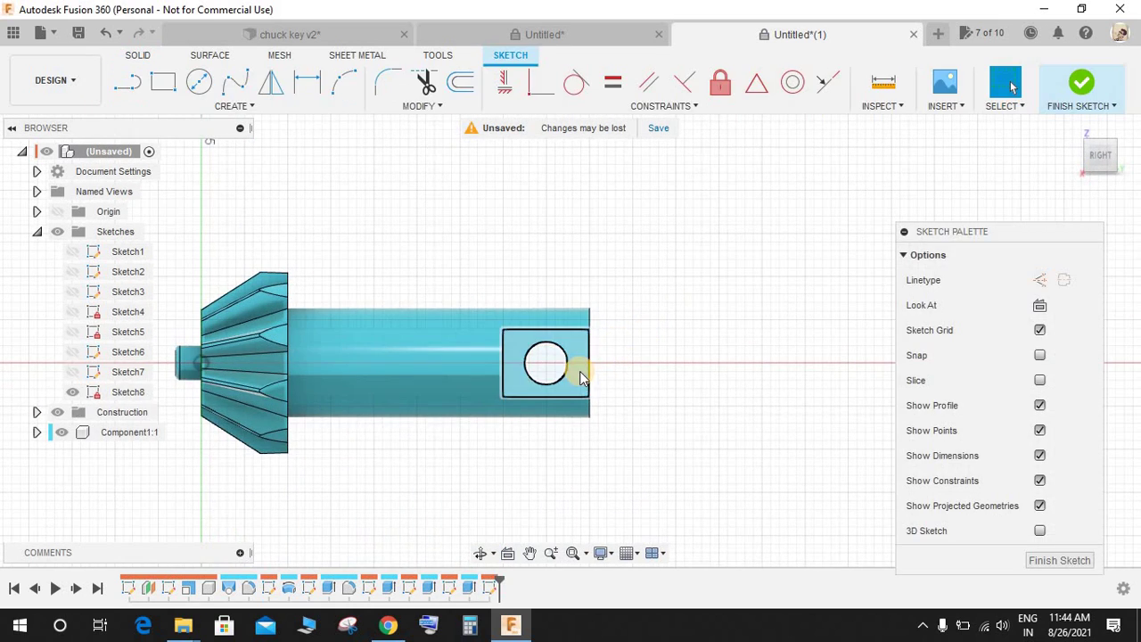
key(c)
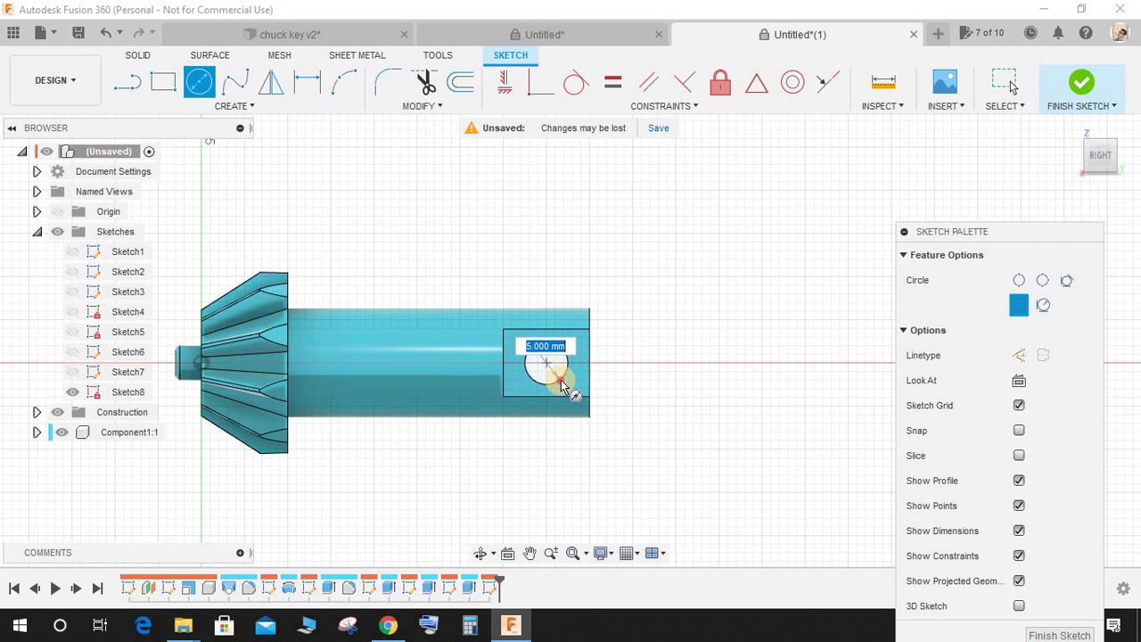
click(574, 387)
key(Escape)
click(826, 232)
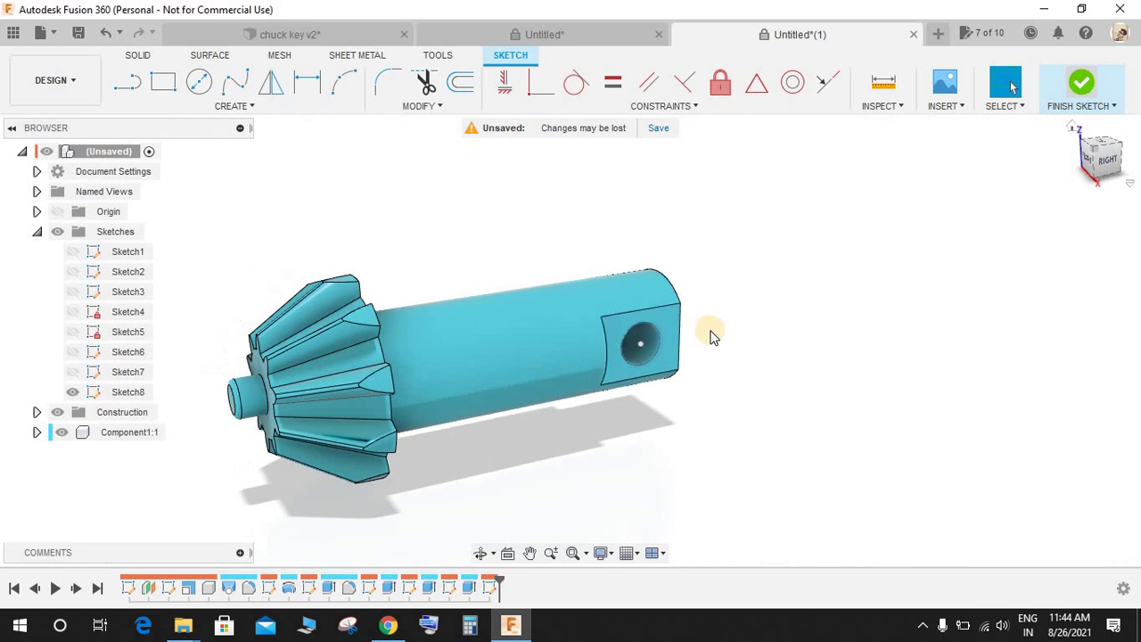
Extrude the hole-sized circle symmetrically about 17.4 mm to each side as a new component for the handle bar.
click(161, 84)
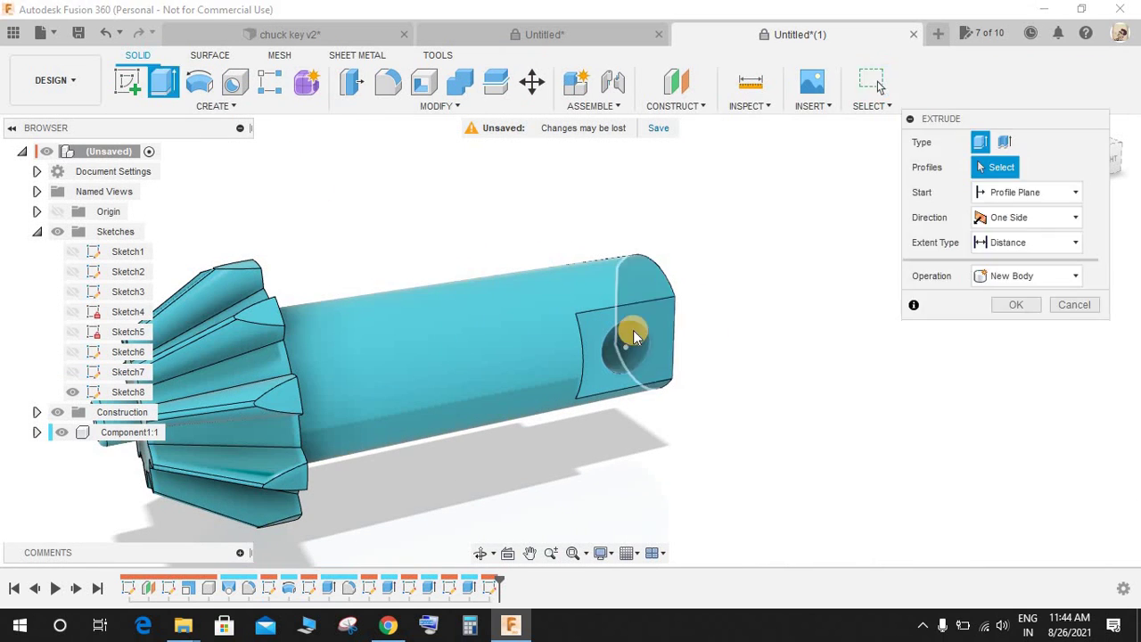
click(635, 350)
drag(669, 375, 755, 424)
click(1026, 326)
click(1025, 422)
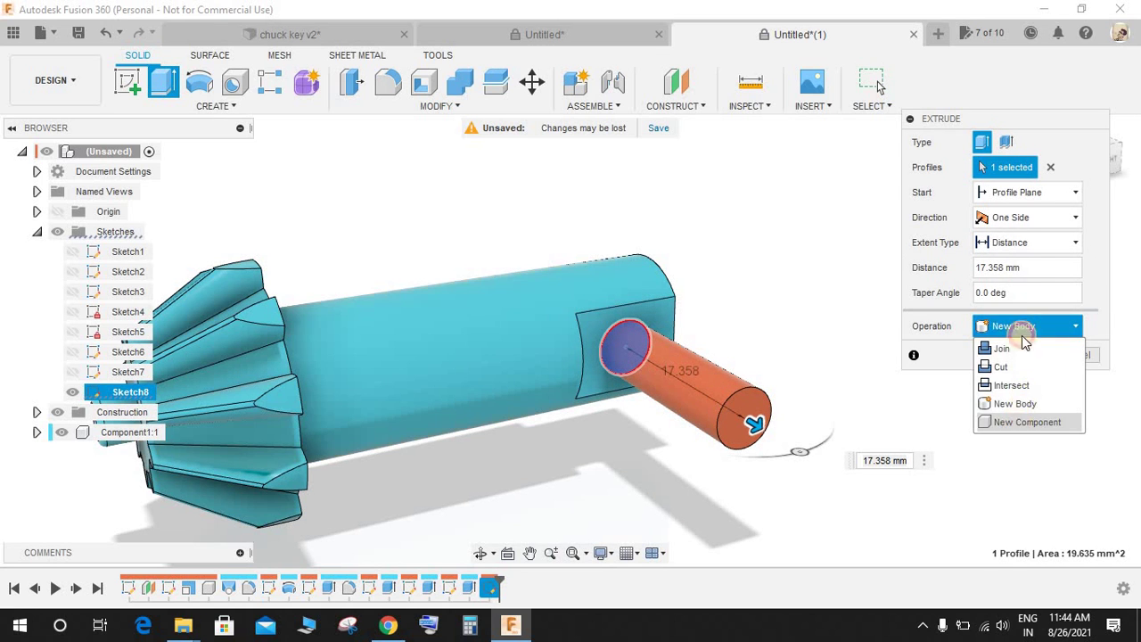
click(1021, 222)
click(1003, 272)
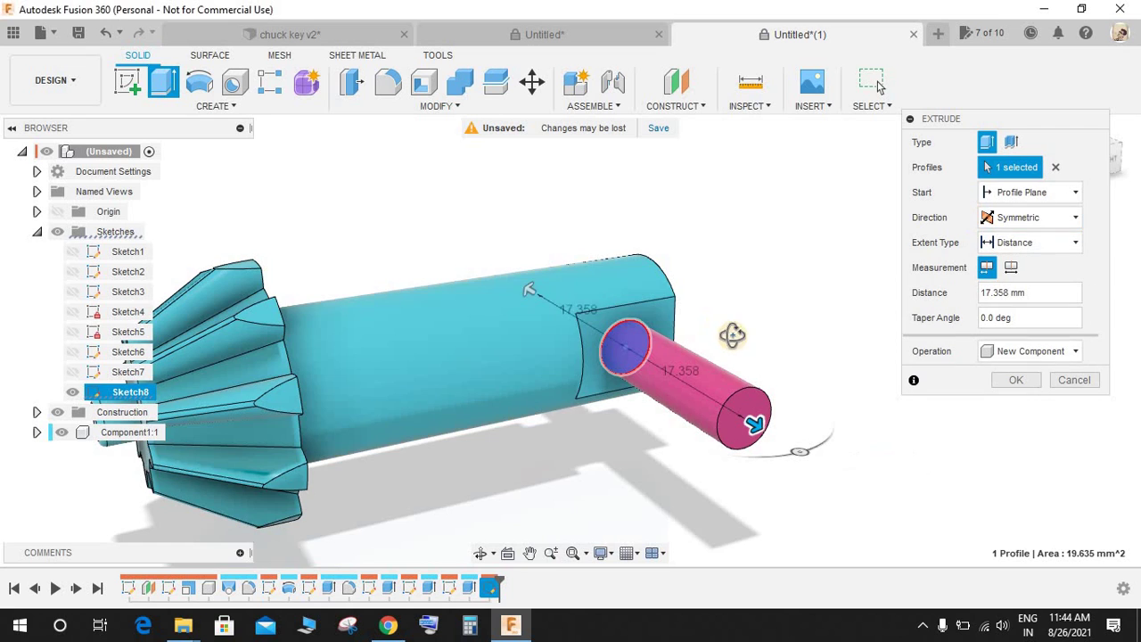
shift+middle_drag(734, 331, 780, 354)
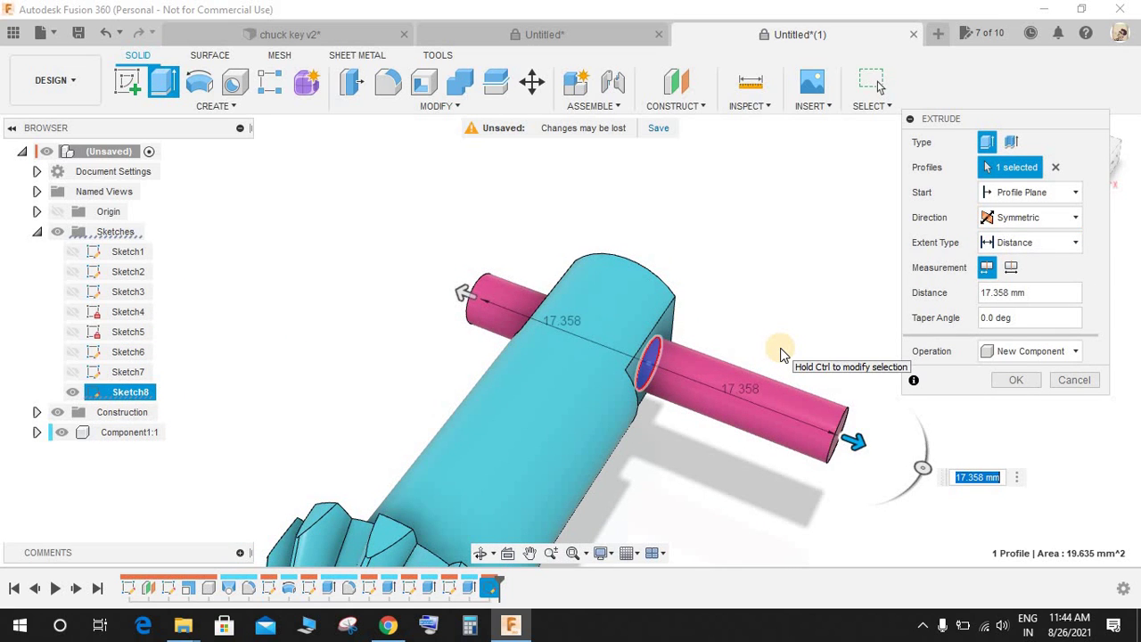